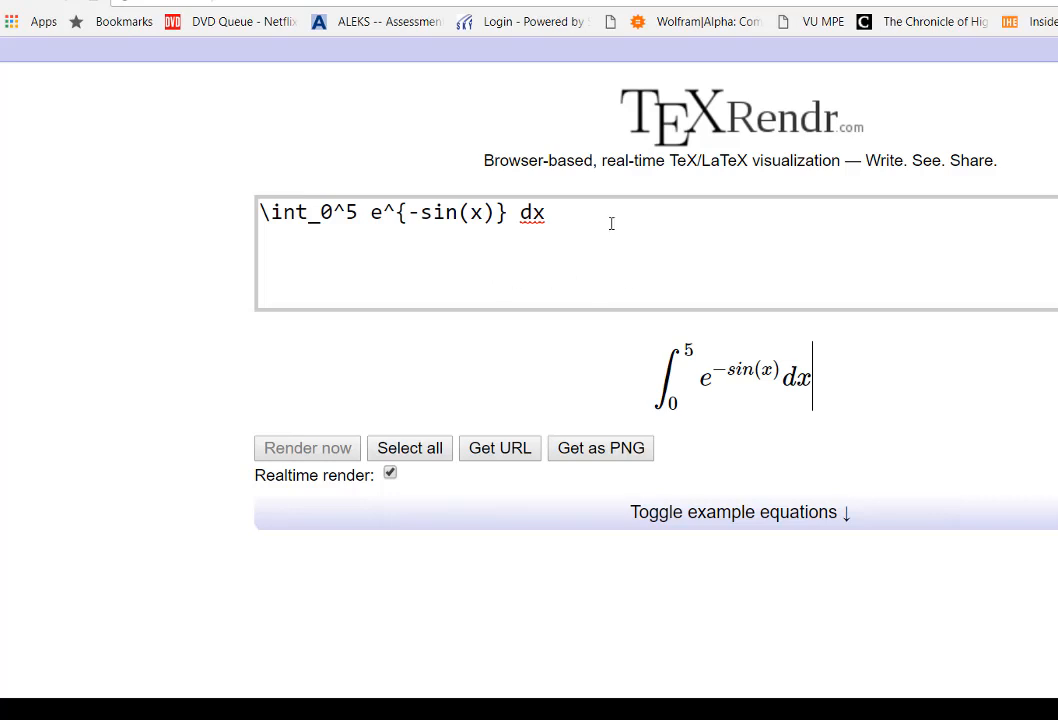
Step: Replace the integral in the TeXRendr editor with the Riemann sum \sum_{i=0}^n f(x_n) \Delta x
left_click(400, 1)
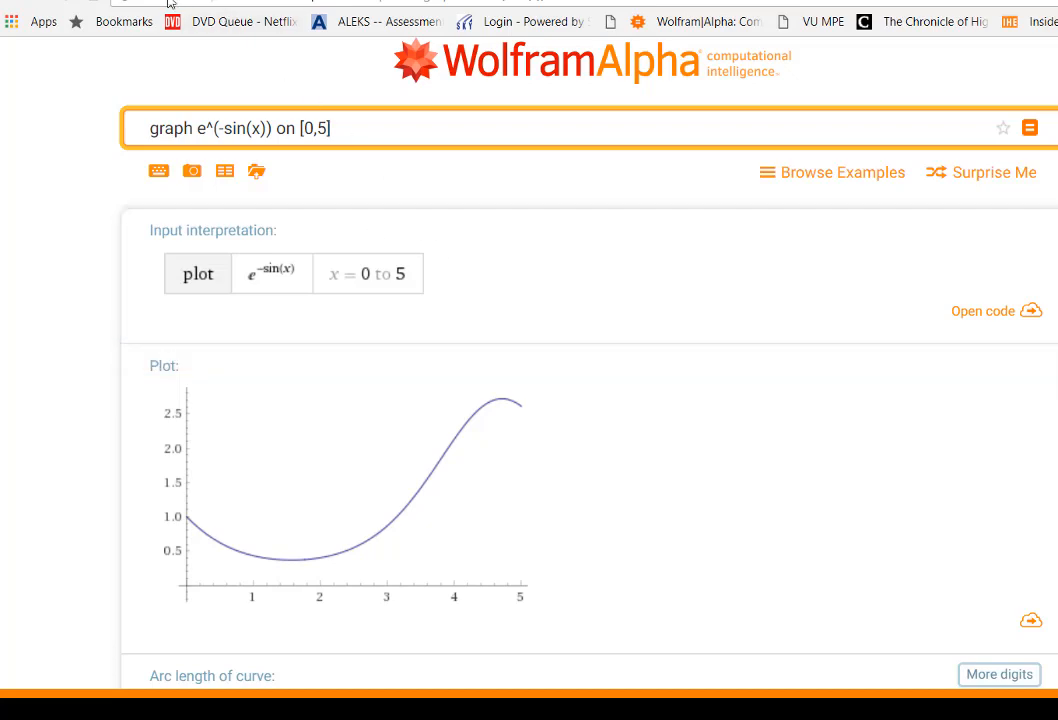
left_click(235, 0)
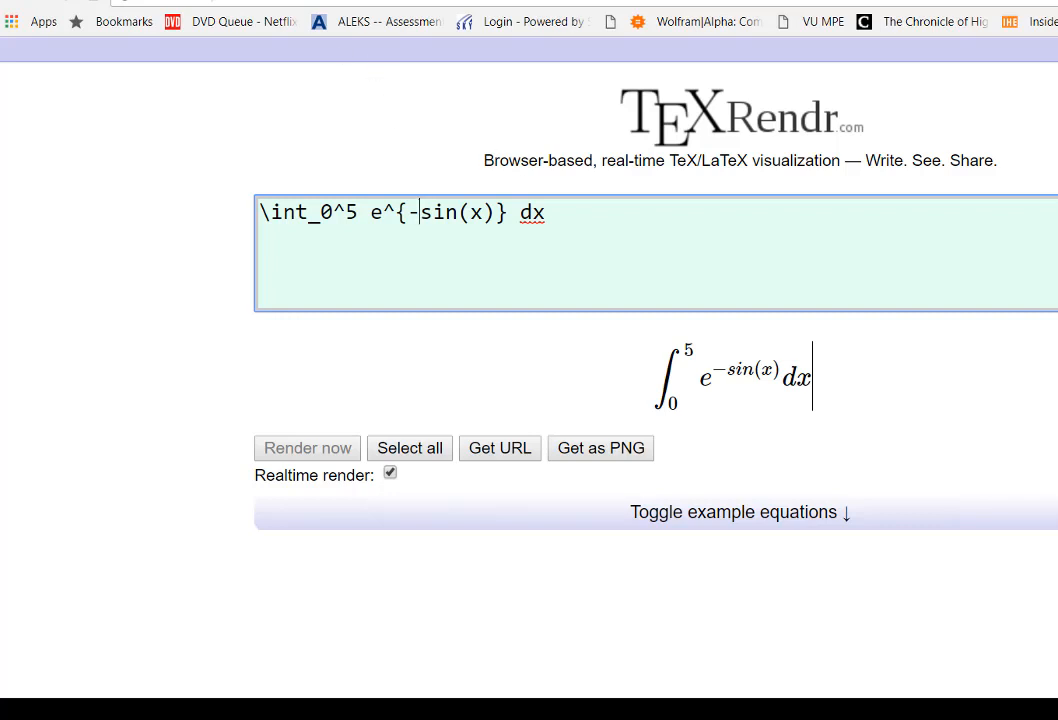
left_click(543, 214)
left_click_drag(557, 213, 276, 199)
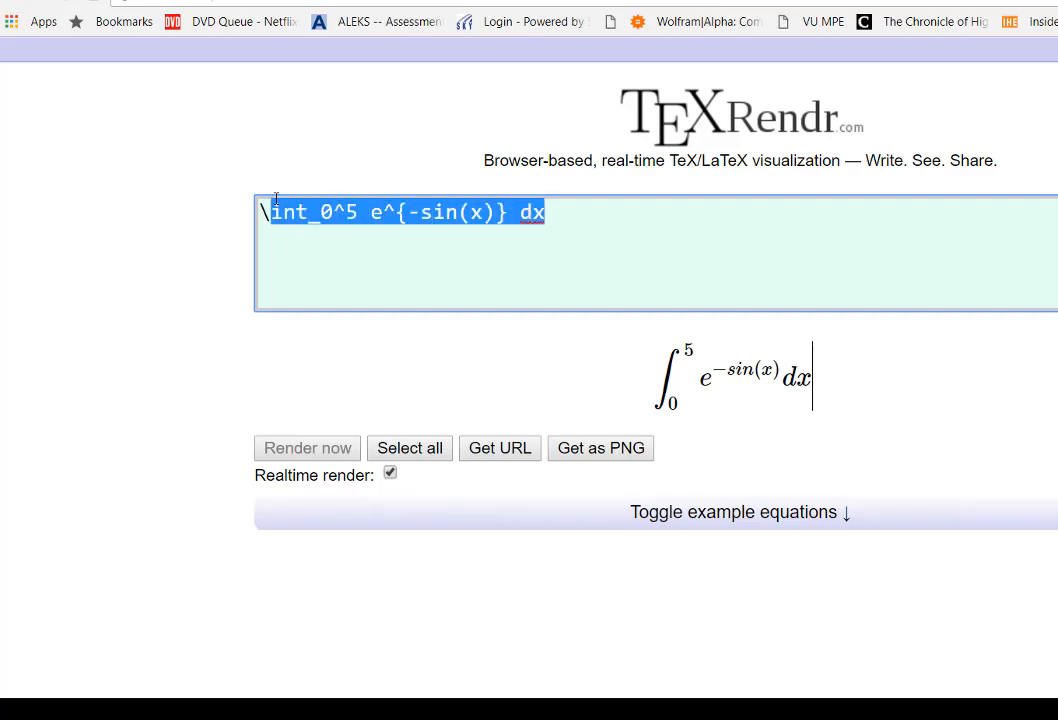
type("sum")
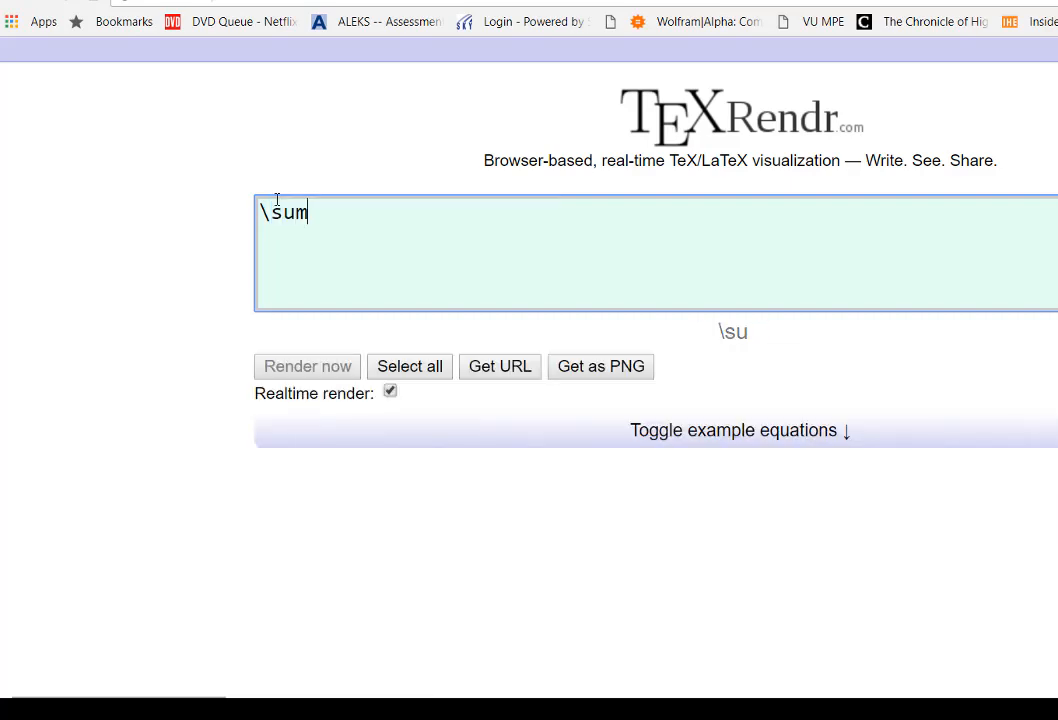
type("_{i=0}^n f(x_n) \\Delta x")
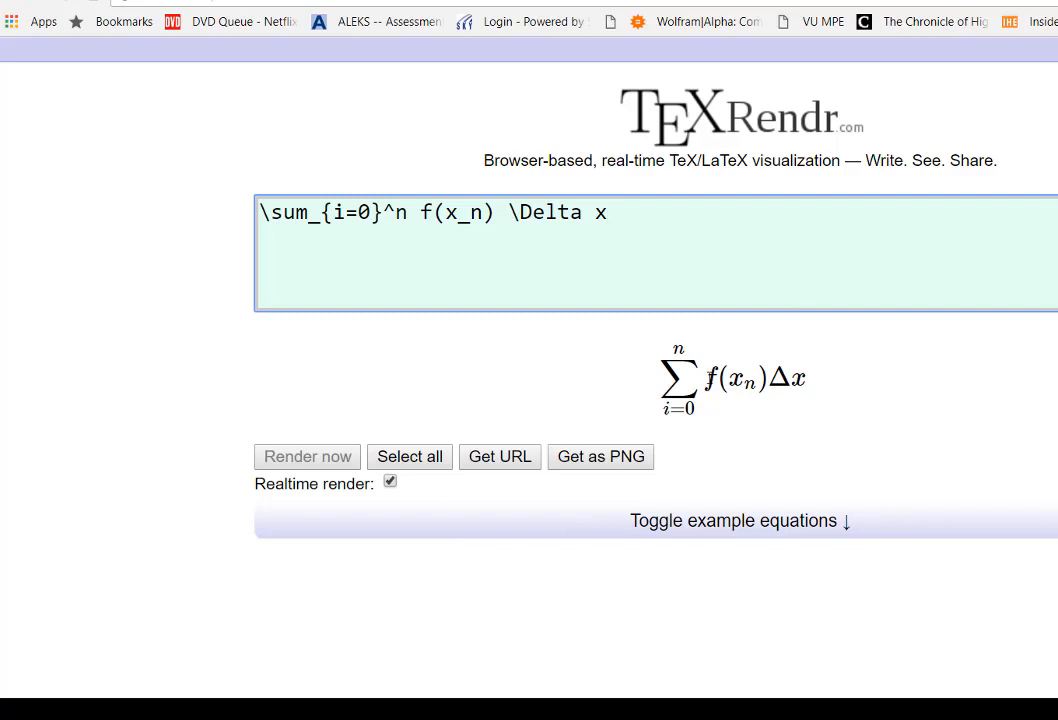
Step: Review the WolframAlpha plot of e^(-sin(x)) on [0,5] alongside the rendered sum formula and the blank Excel sheet
left_click(362, 1)
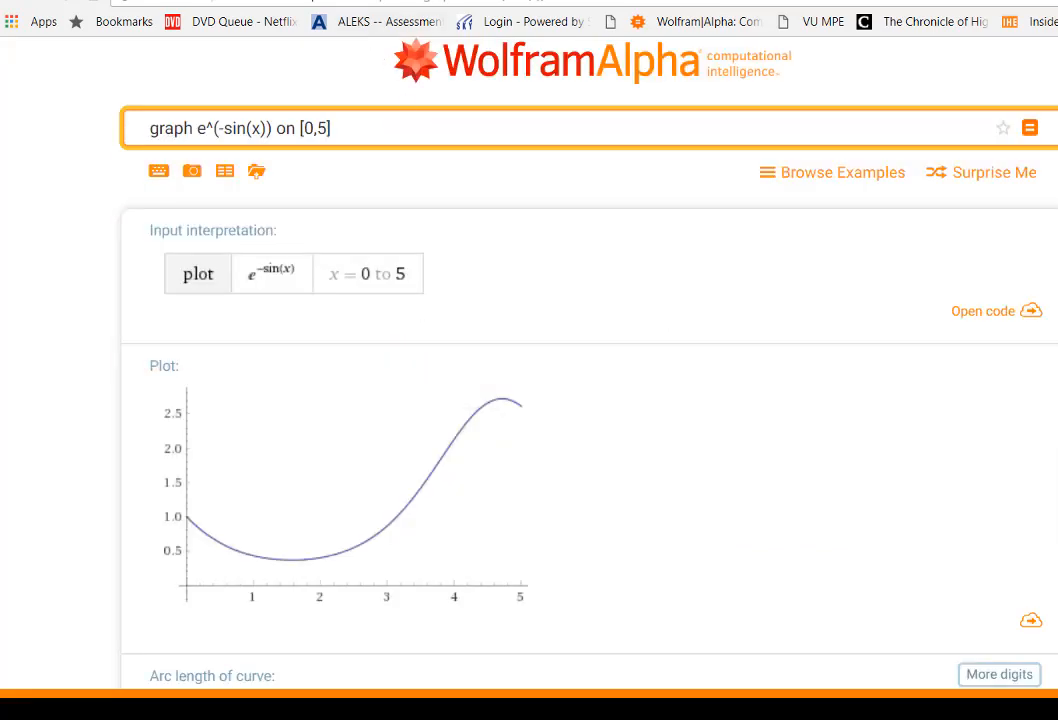
left_click(330, 1)
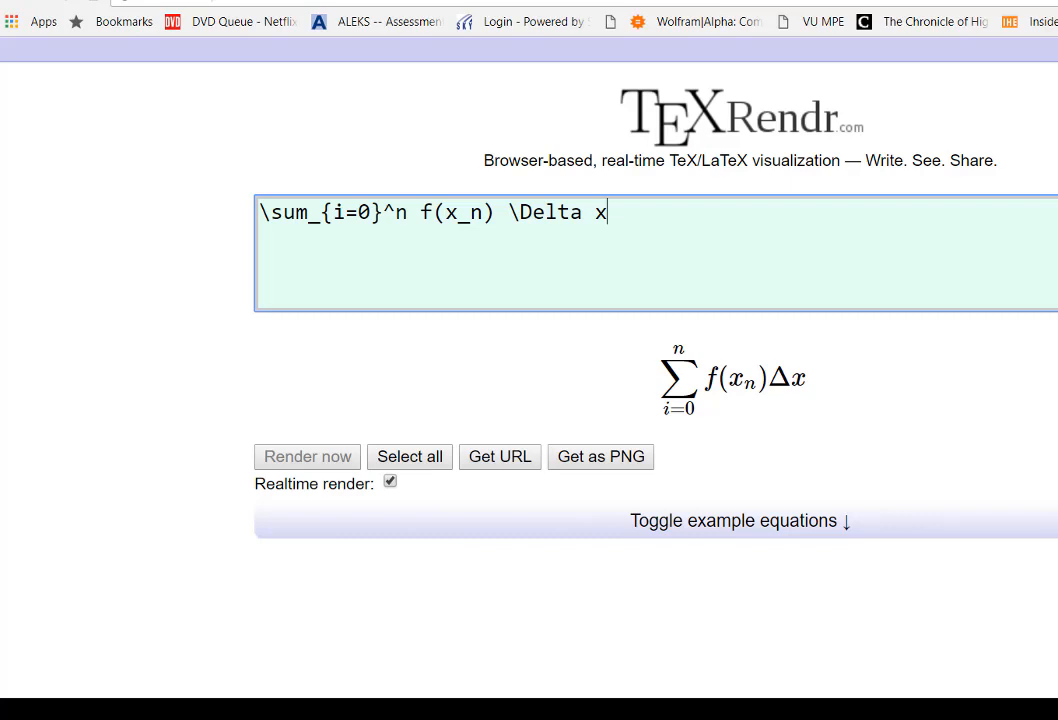
key("ctrl+Tab")
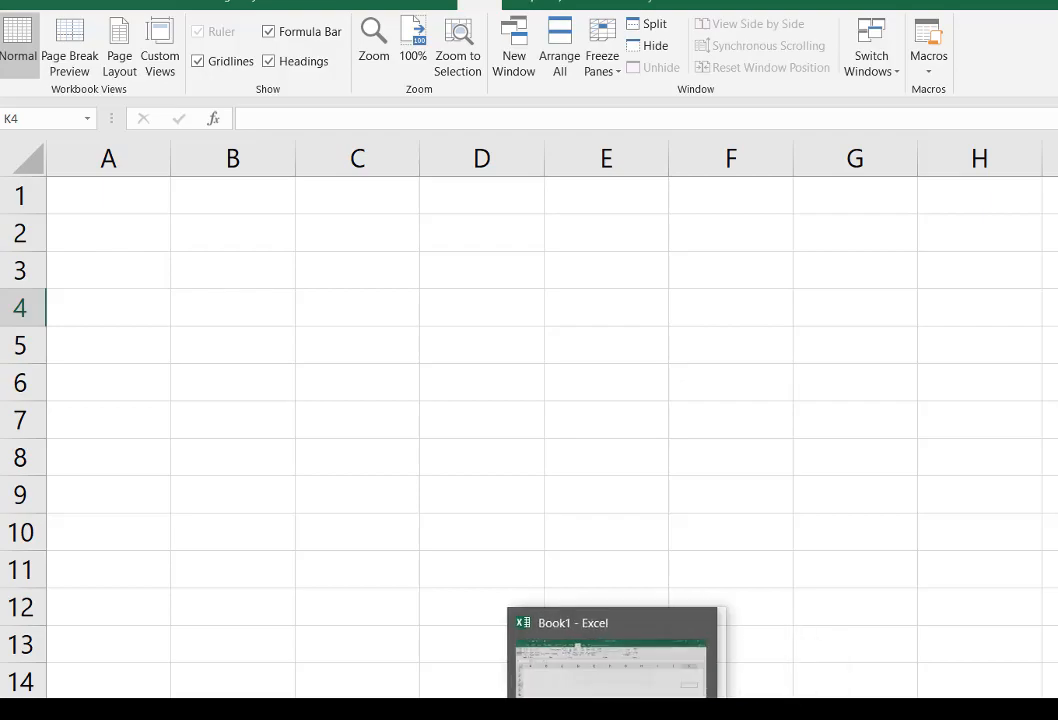
left_click(540, 710)
left_click(298, 2)
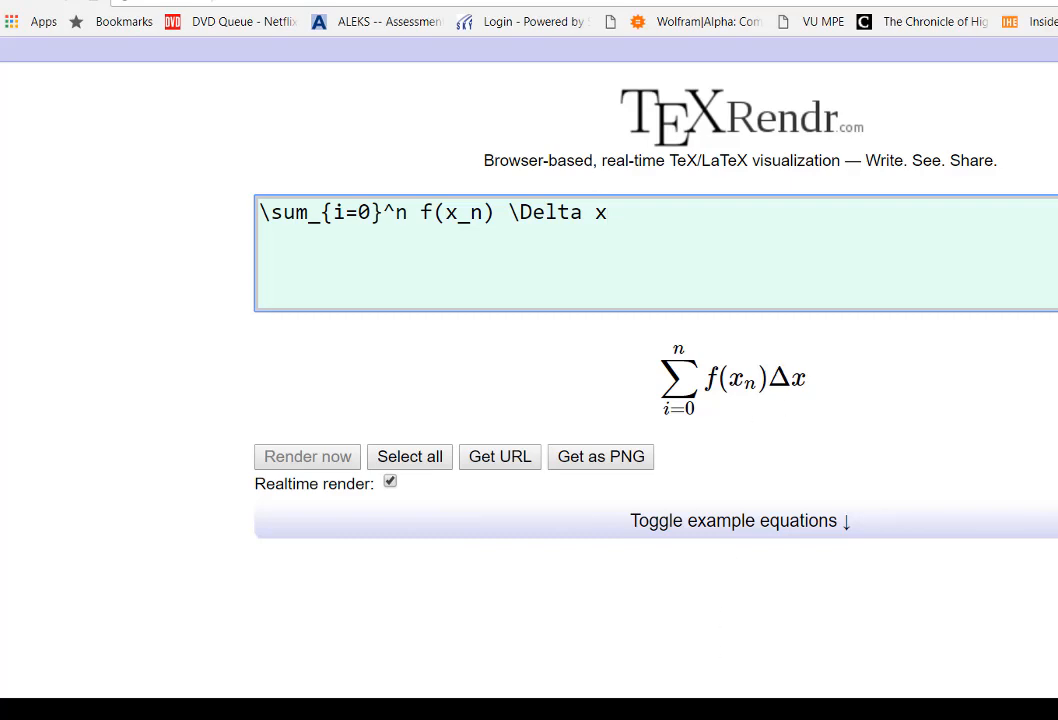
Step: Switch to the blank Excel workbook and enter the labels a, b and n in cells A2 to A4
left_click(591, 711)
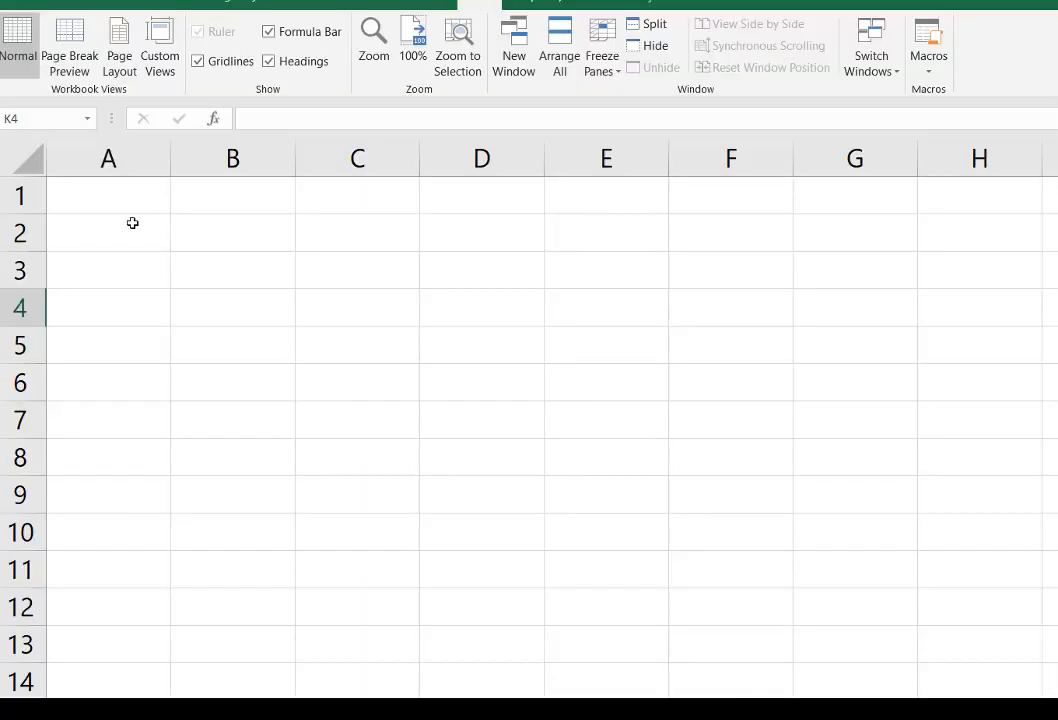
left_click_drag(143, 232, 143, 305)
left_click(296, 237)
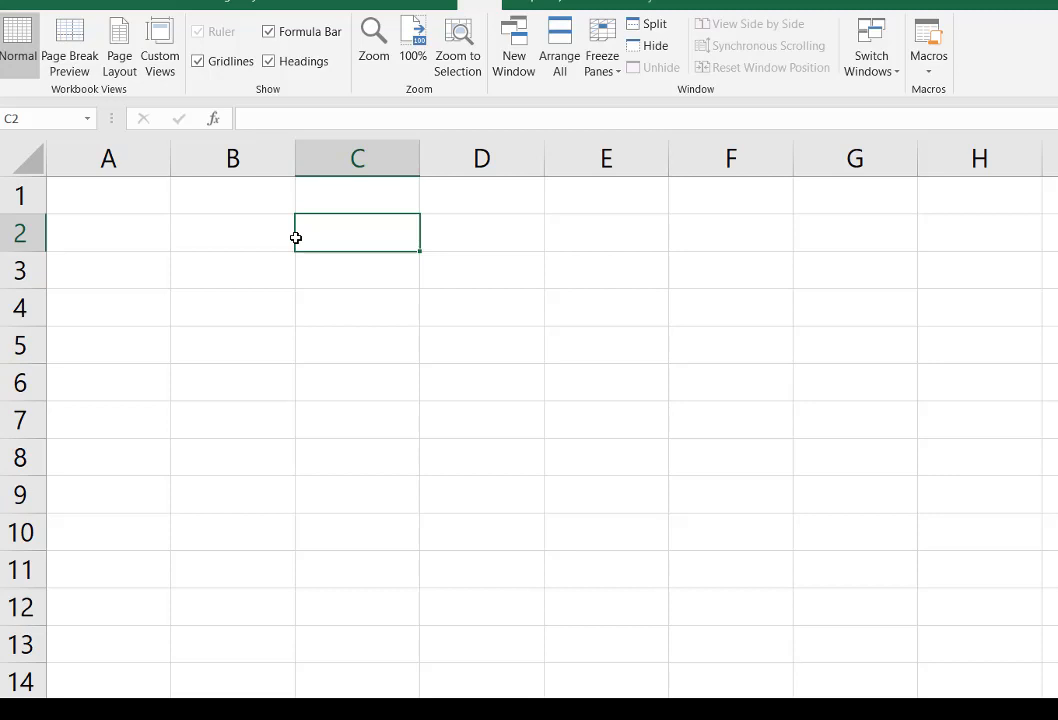
left_click(140, 229)
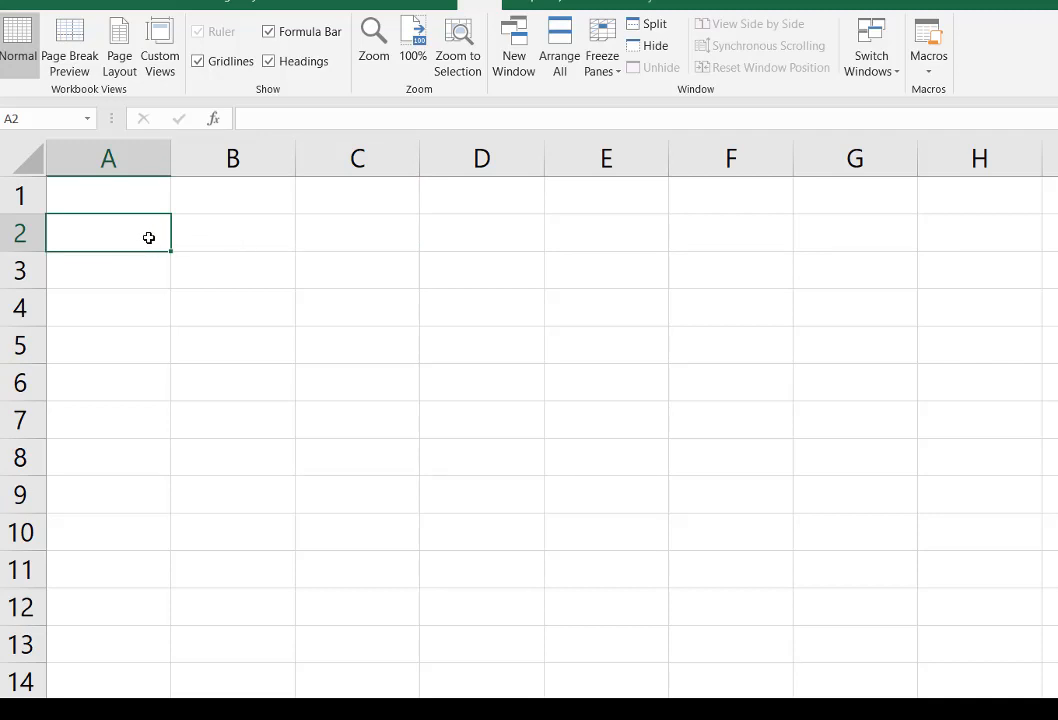
type("a")
key("Return")
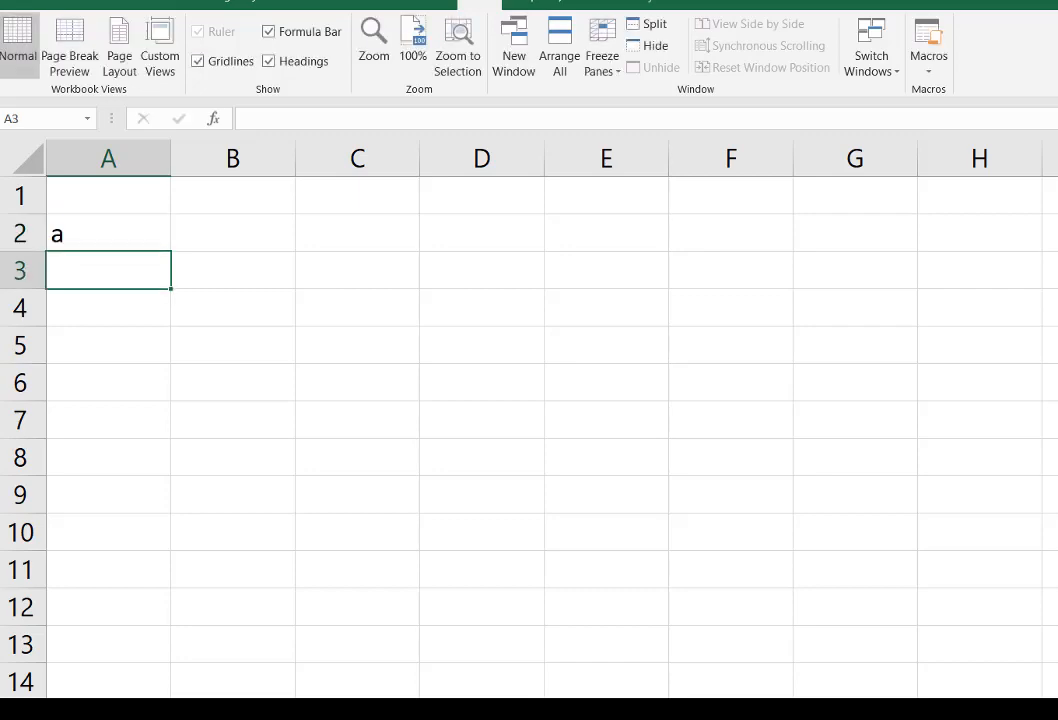
type("b")
key("Return")
type("n")
key("Return")
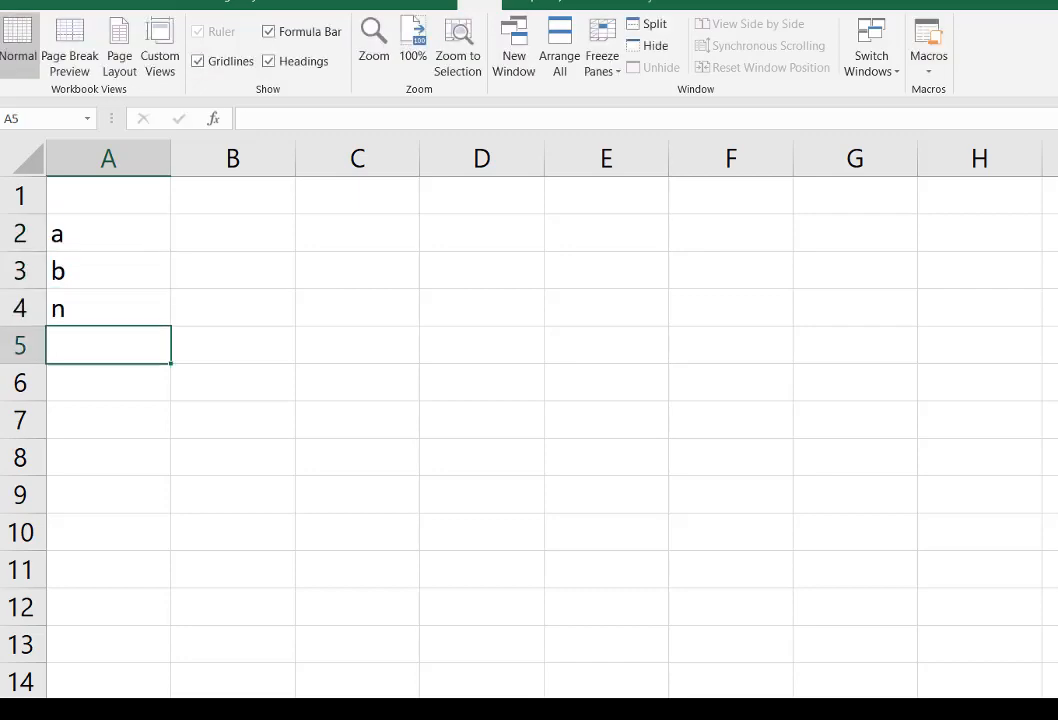
Step: Center the contents of columns A through F horizontally
left_click(108, 271)
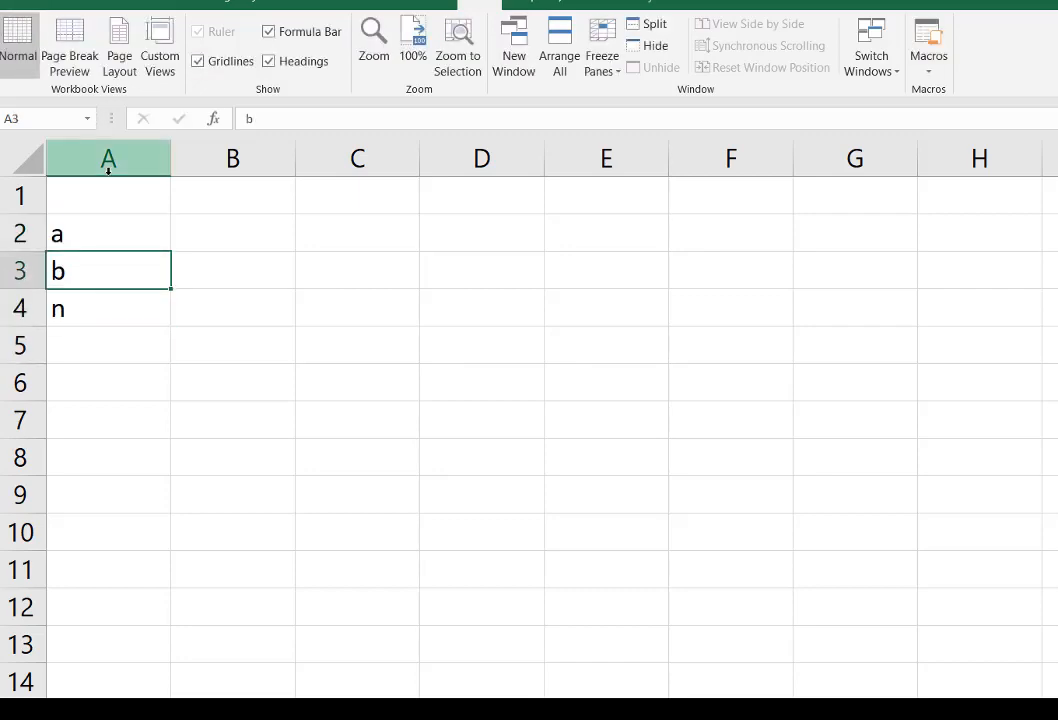
left_click_drag(109, 165, 690, 165)
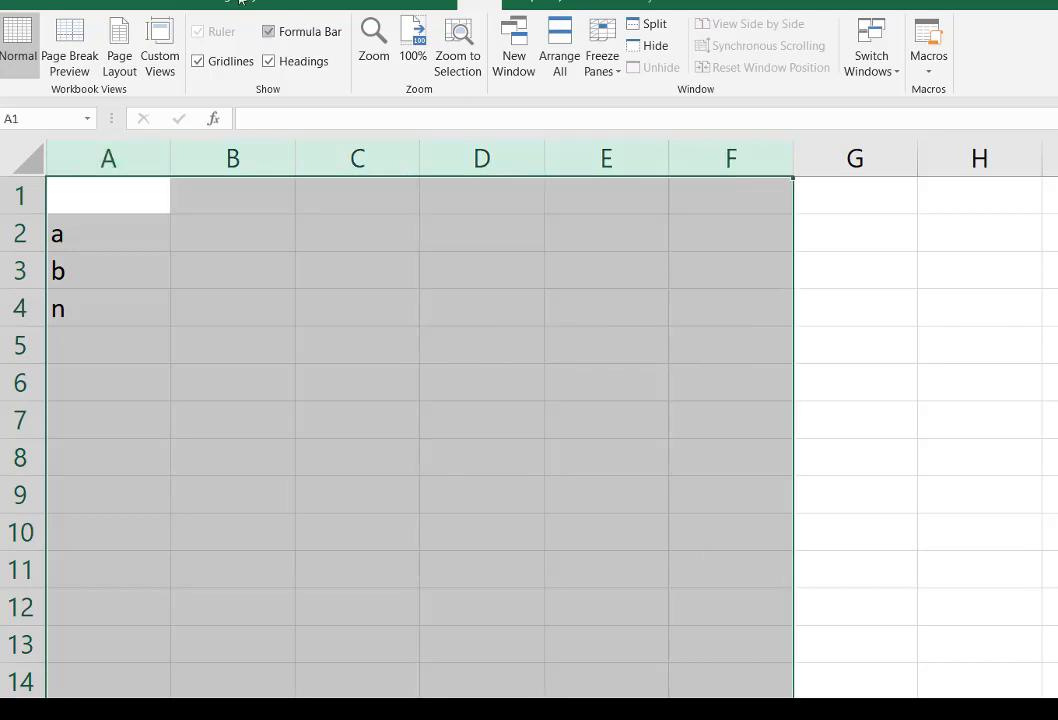
left_click(68, 4)
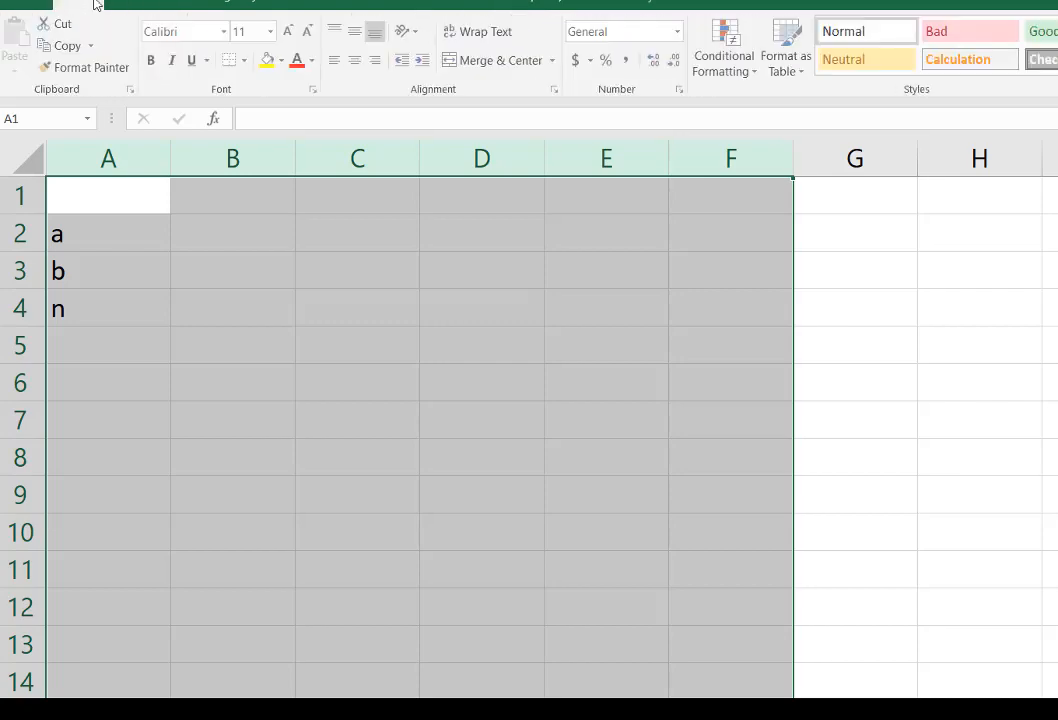
left_click(356, 60)
Step: Enter the values 0 for a, 5 for b and 5 for n in cells B2 to B4
left_click(260, 220)
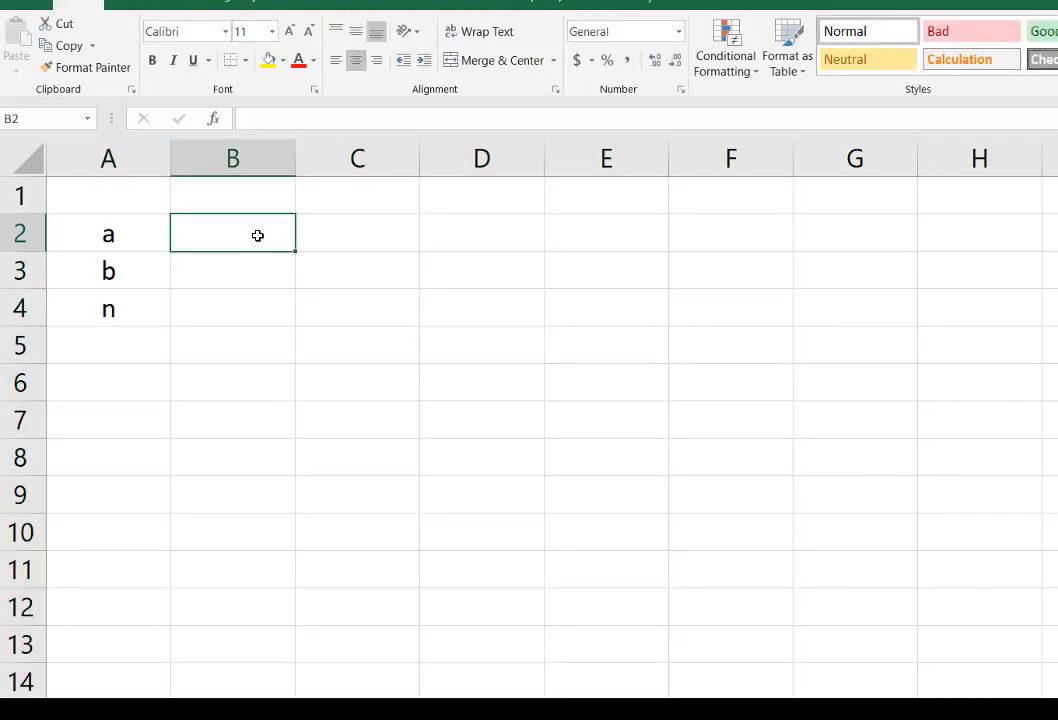
type("0")
key("Return")
type("5")
key("Return")
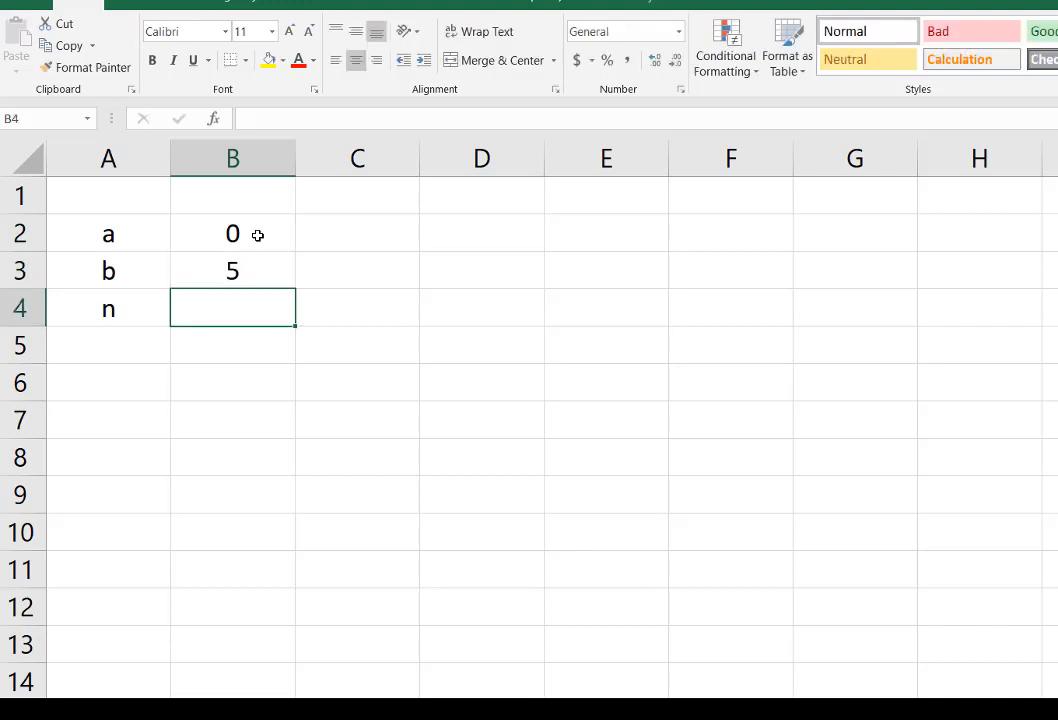
type("5")
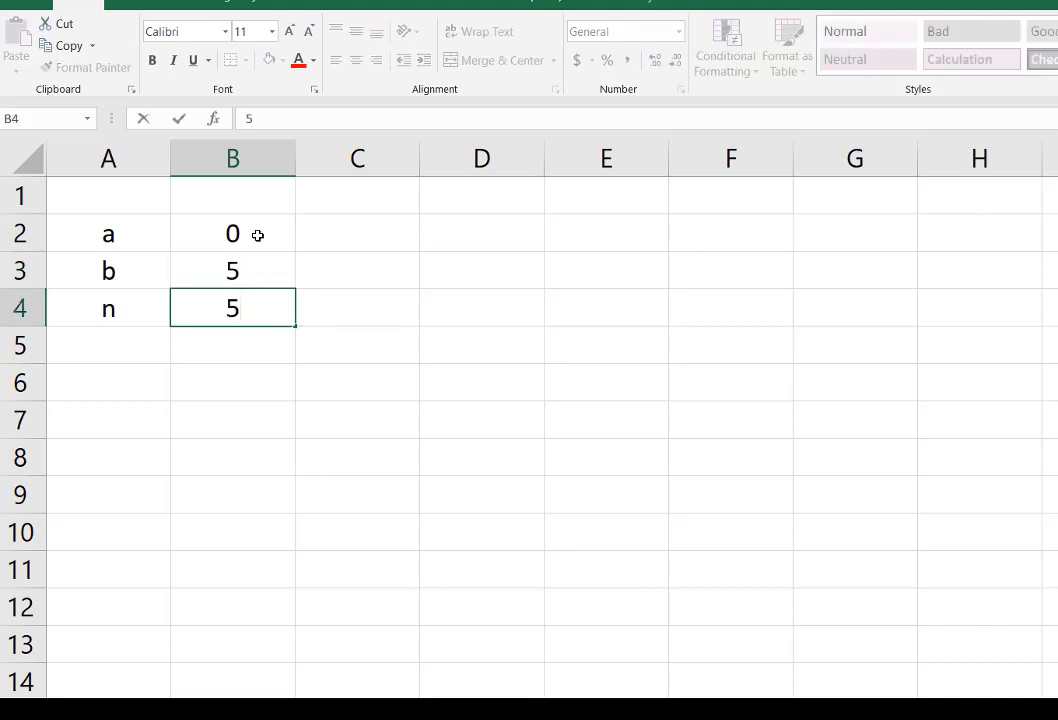
key("Return")
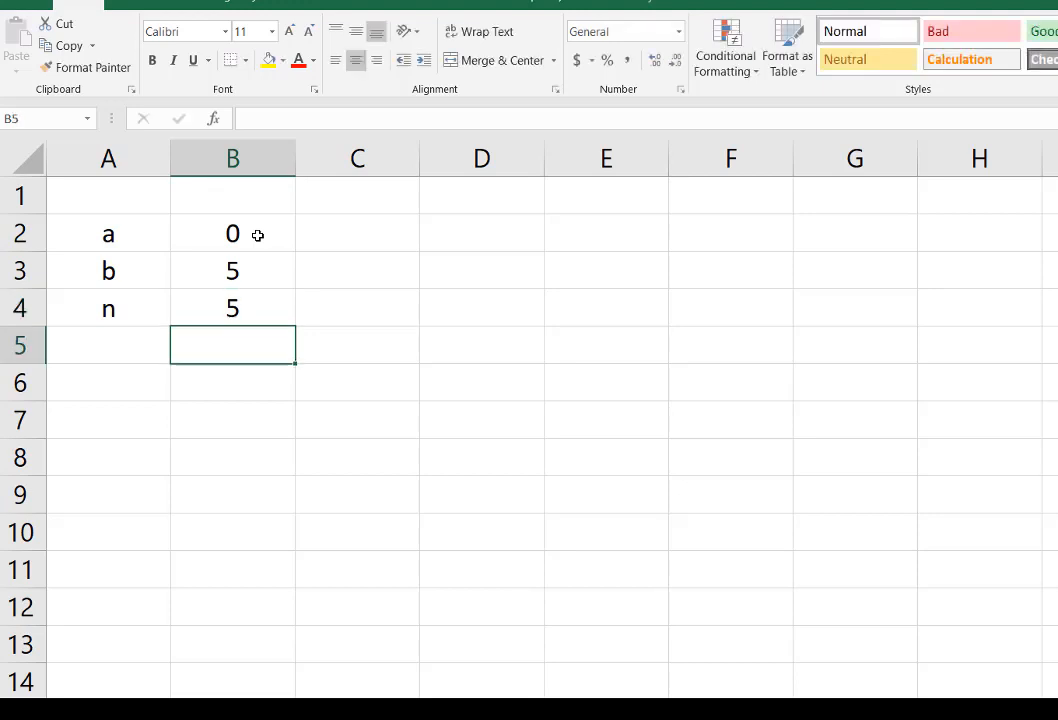
Step: Label cell A5 as Delta-x
key("Left")
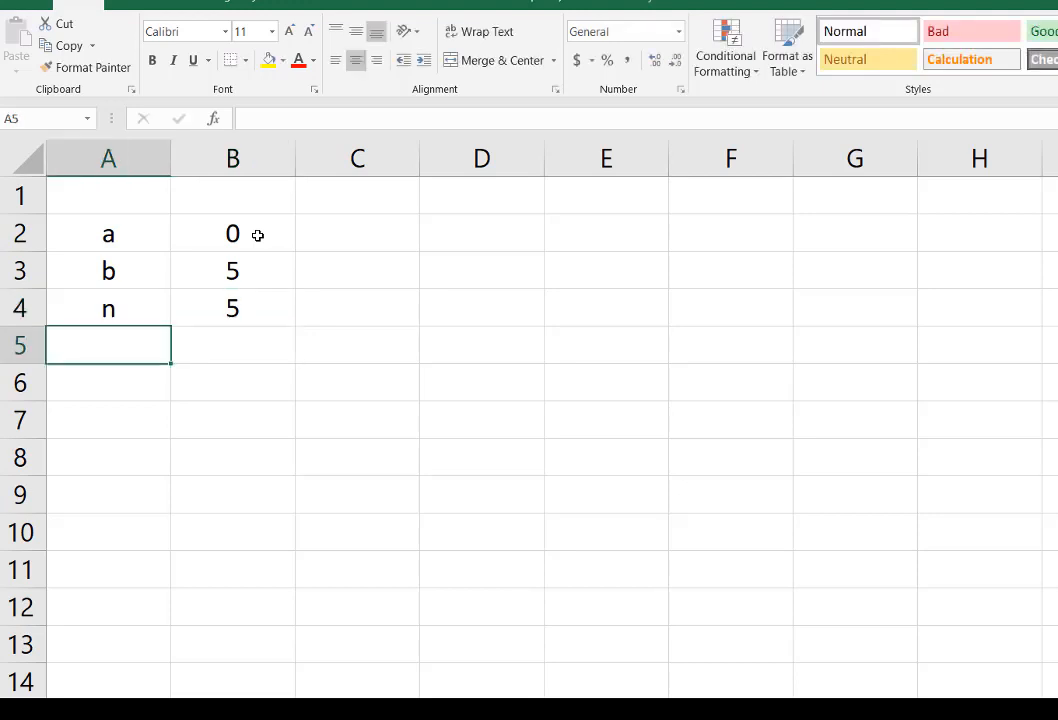
type("Delta-x")
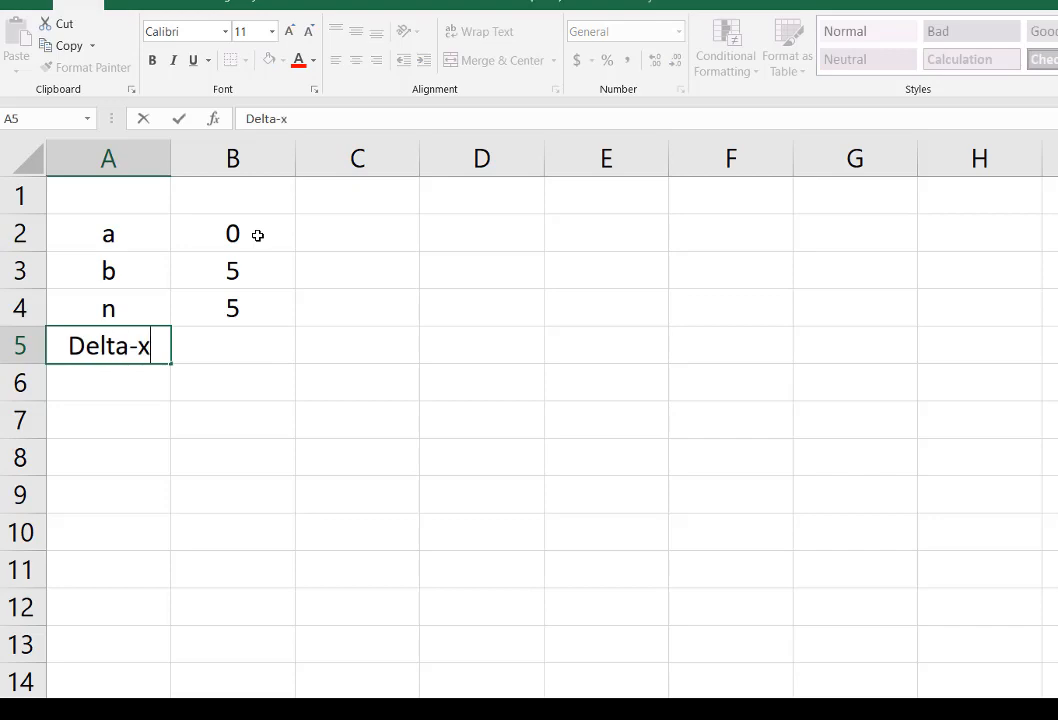
key("Tab")
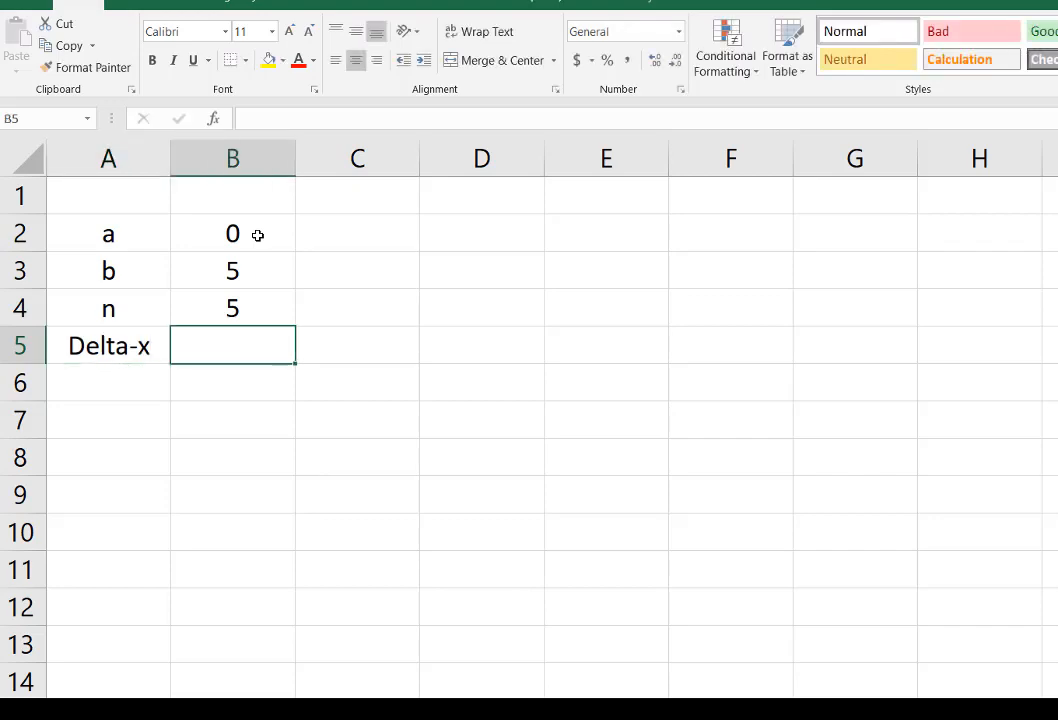
Step: Calculate the subinterval width in cell B5 with the formula =(B3-B2)/B4
type("=")
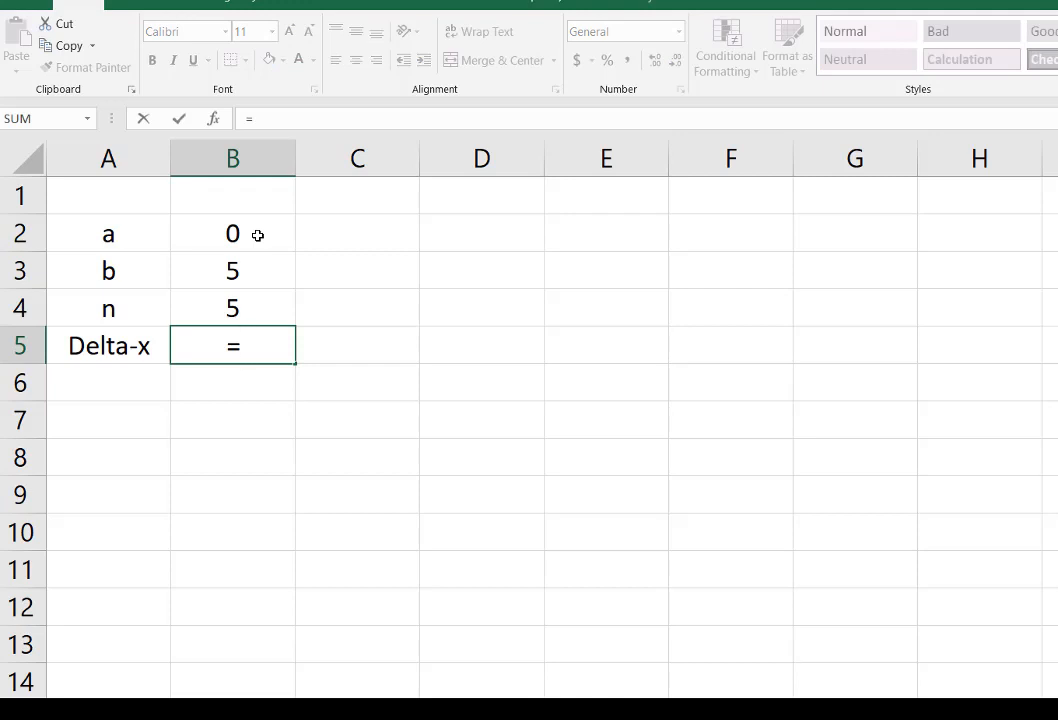
type("(")
left_click(246, 271)
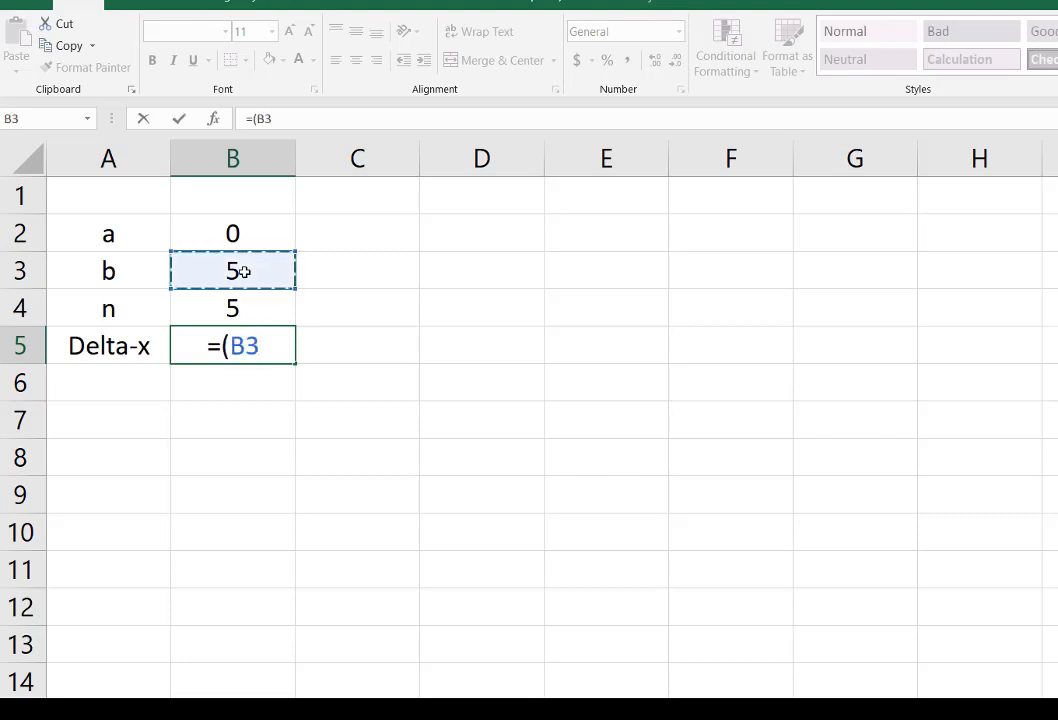
type("-")
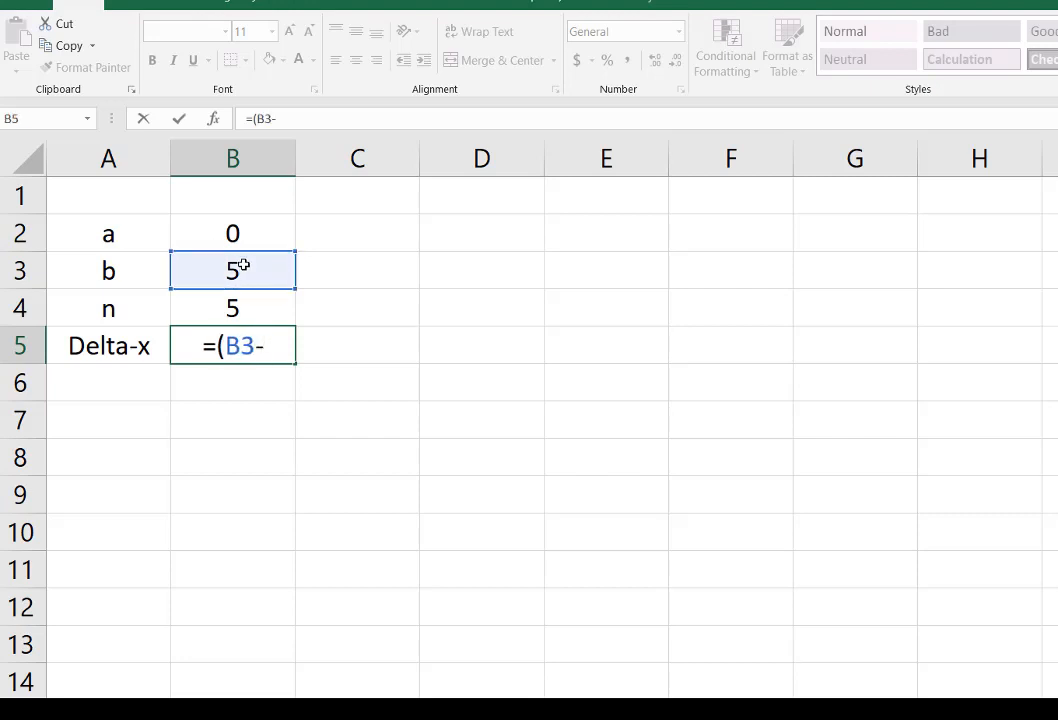
left_click(243, 240)
type("_")
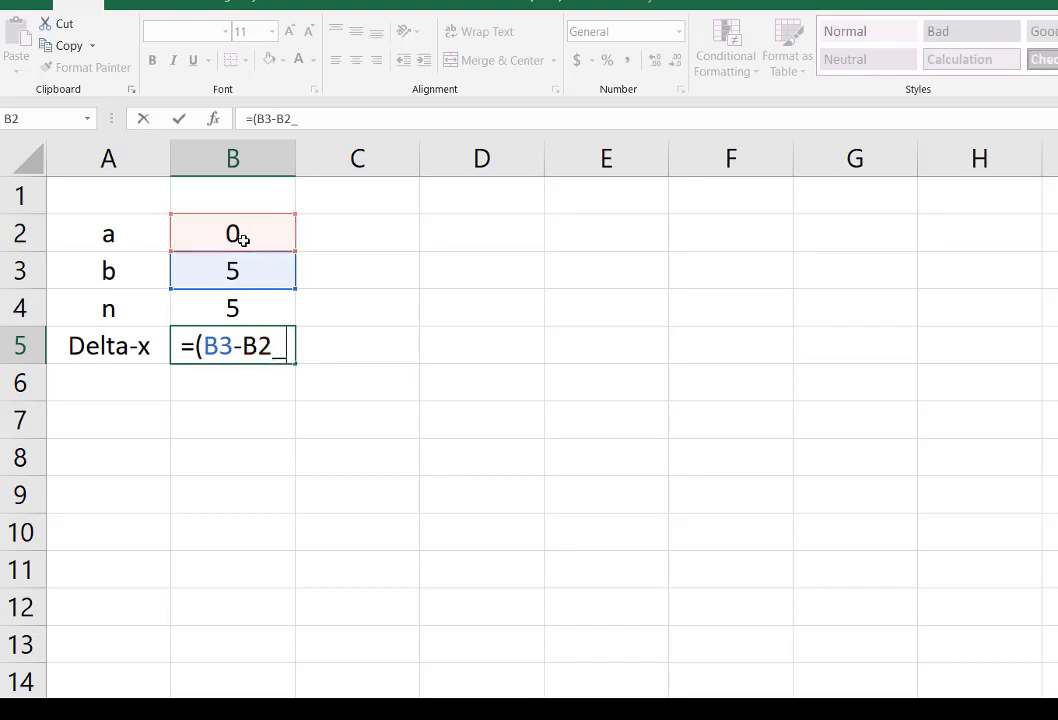
key("BackSpace")
type(")/")
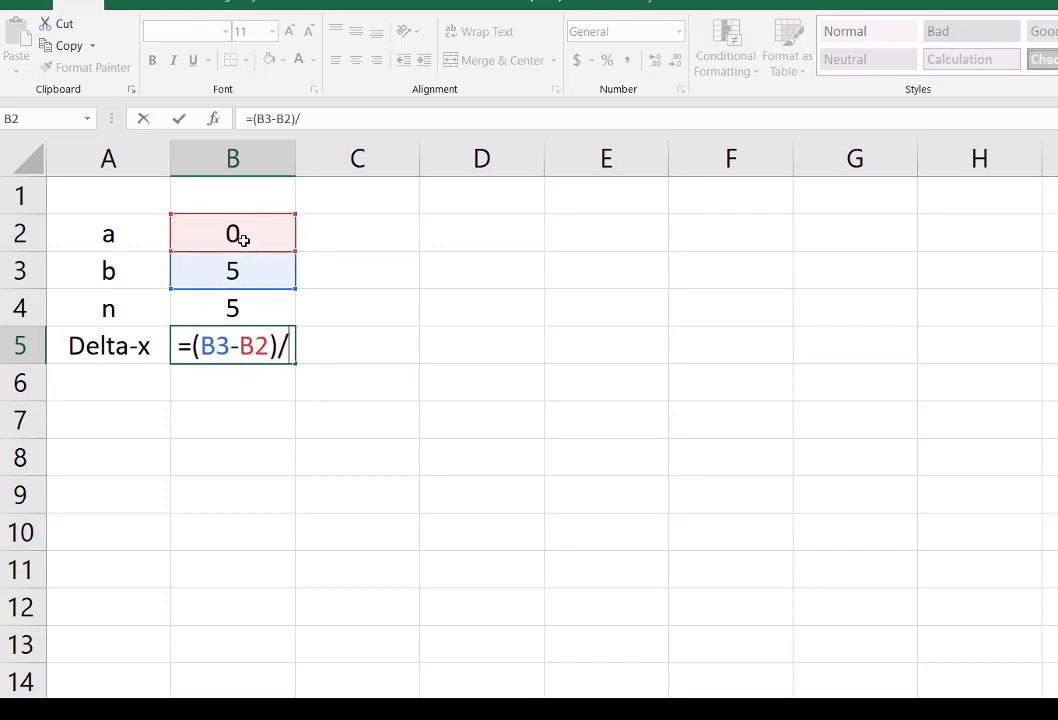
left_click(247, 305)
key("Return")
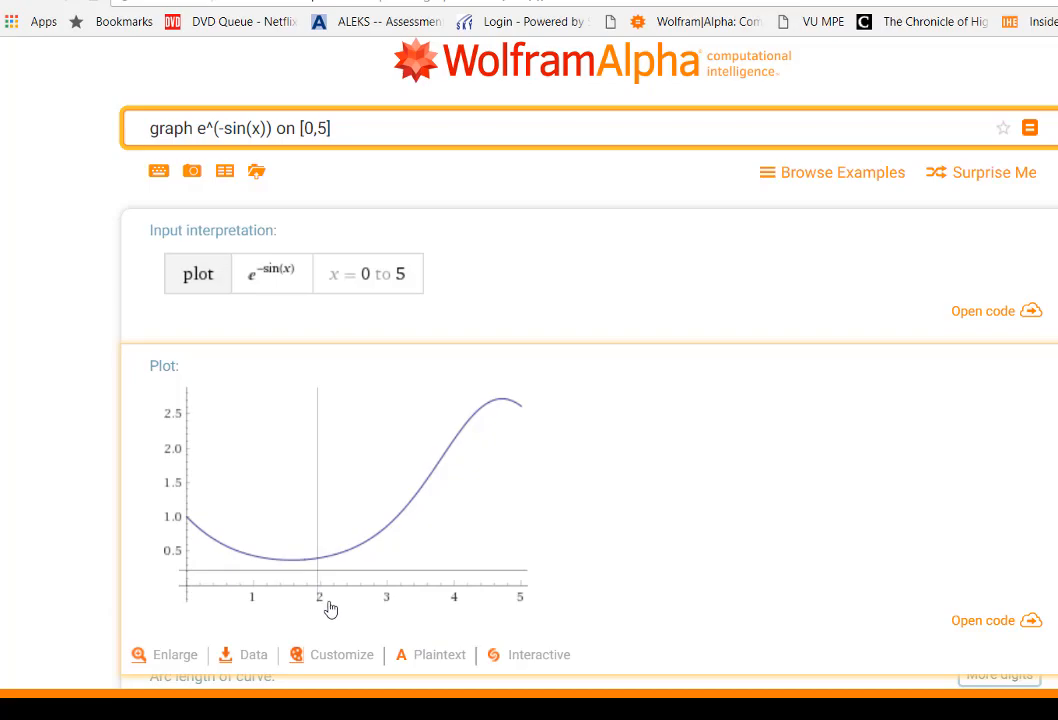
Step: Back in the Excel sheet, add the column headers x_i in C1 and f(x_i) in D1
key("alt+Tab")
left_click(374, 205)
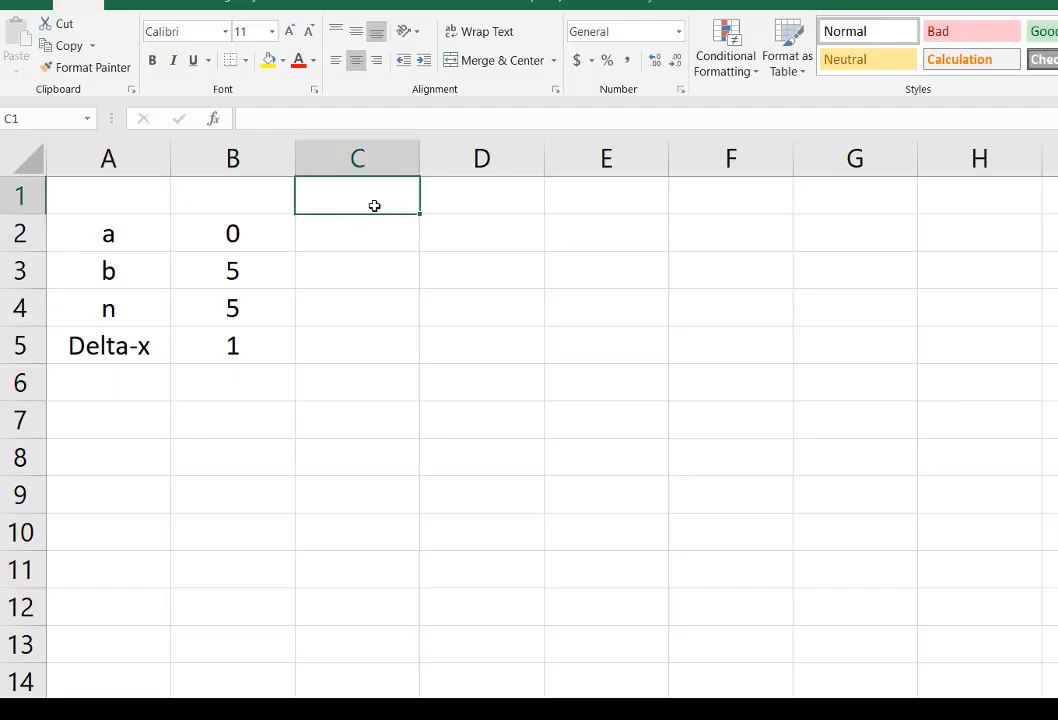
type("x_i")
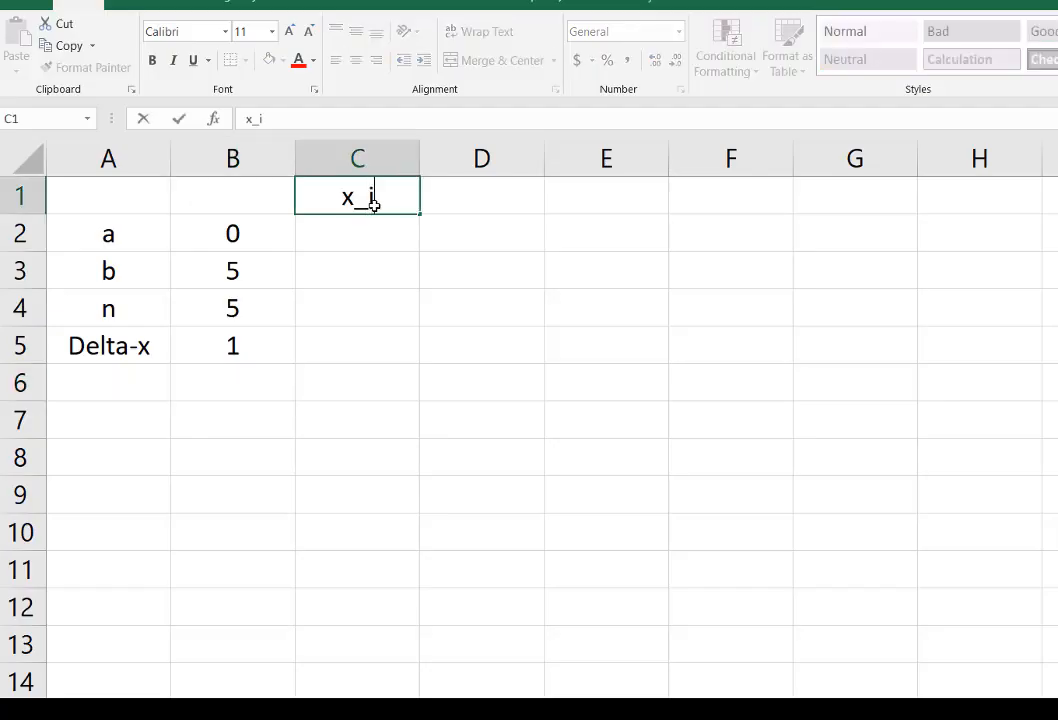
key("Tab")
type("f")
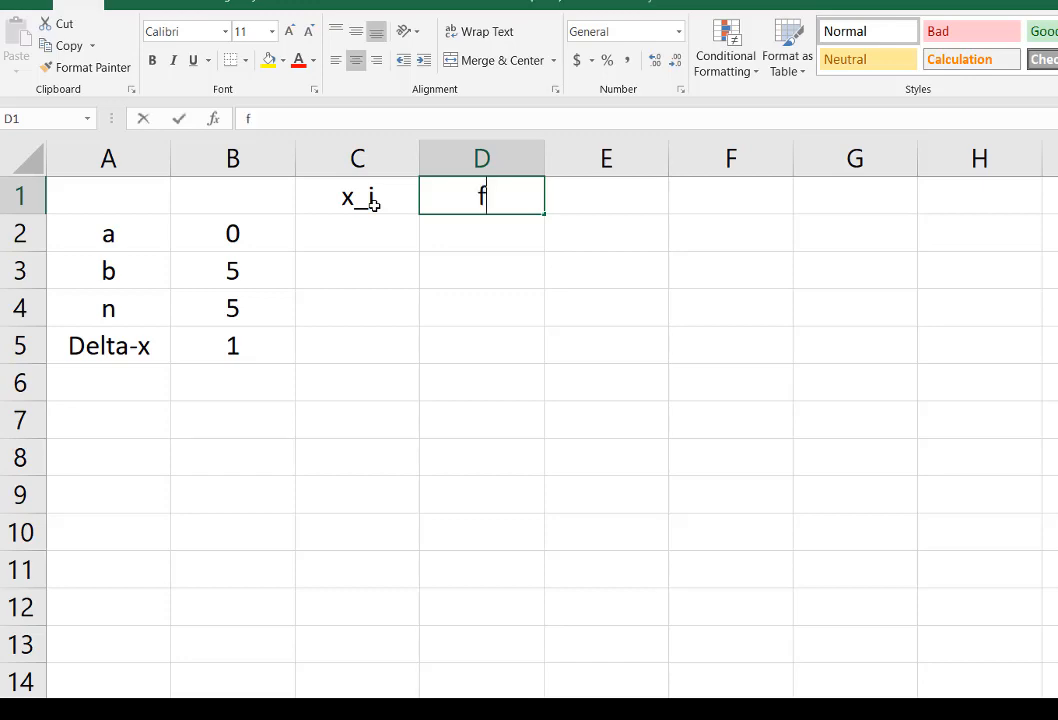
type("(x_i)")
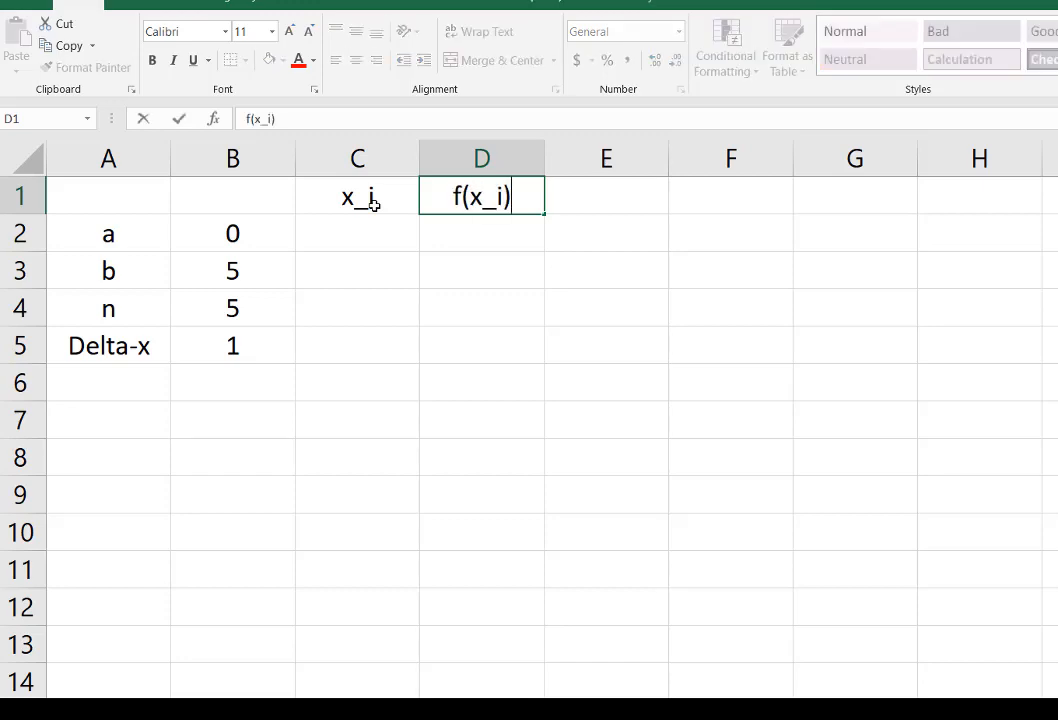
key("Return")
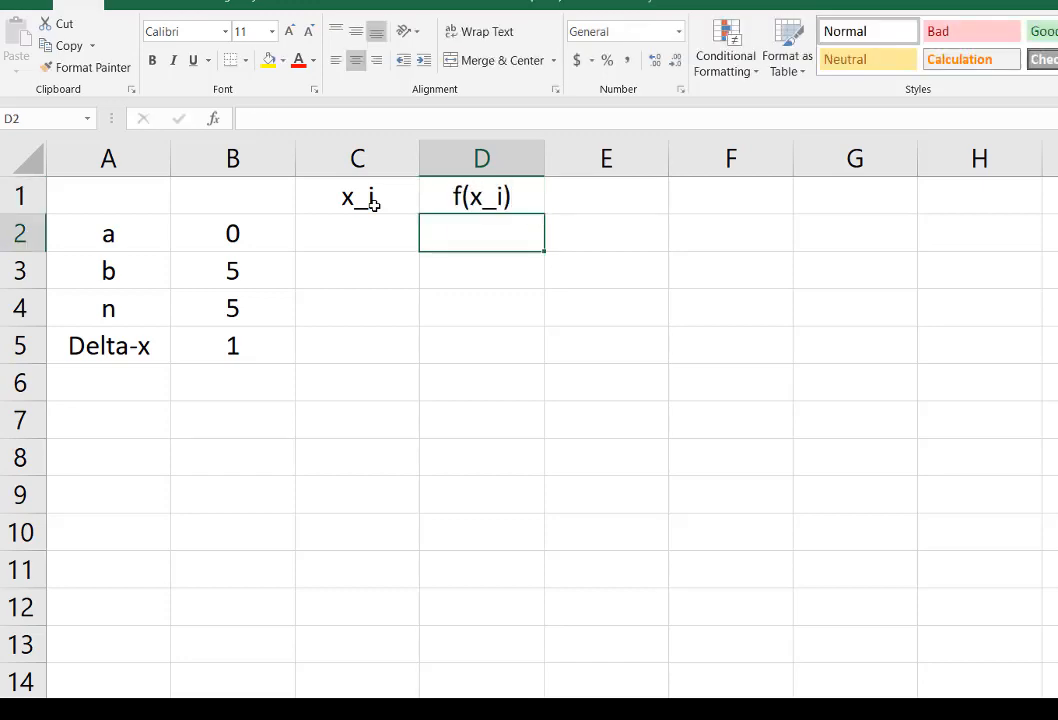
Step: Enter the x_i values 0, 1, 2, 3, 4 and 5 in cells C2 to C7
key("Left")
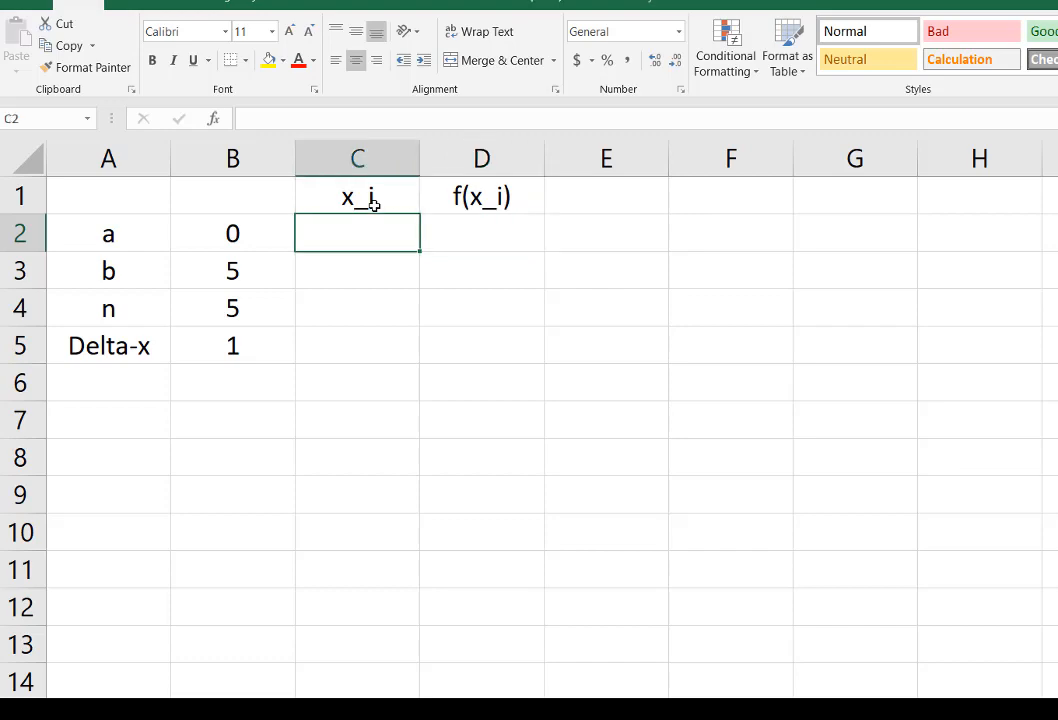
type("01")
key("Return")
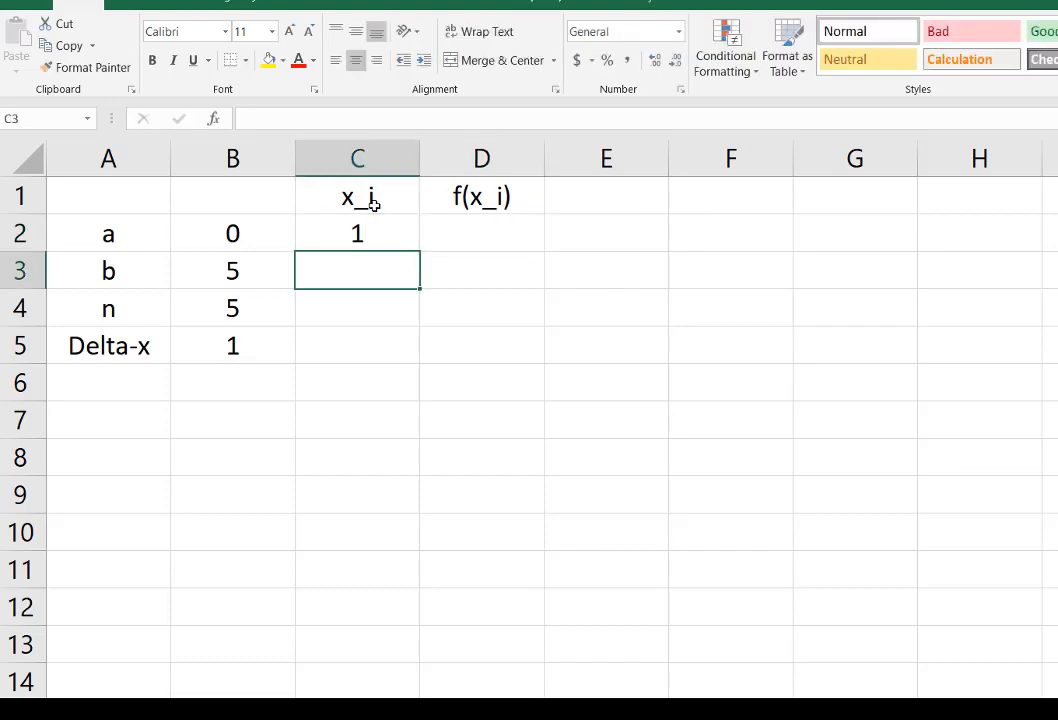
key("Up")
type("0")
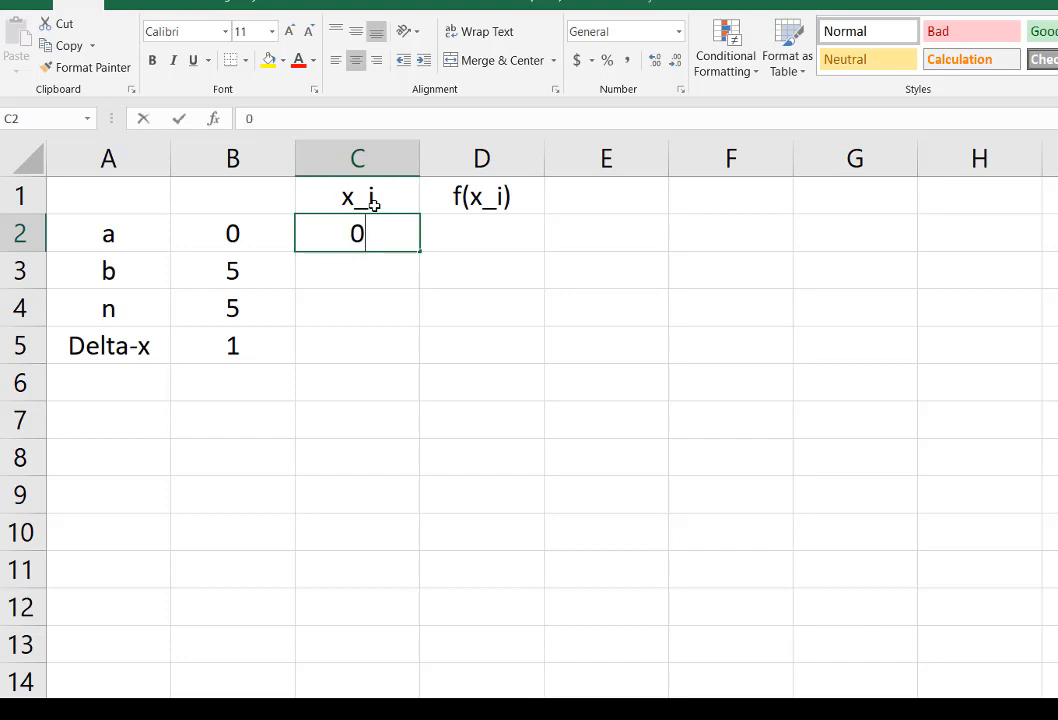
key("Return")
type("1")
key("Return")
type("2")
key("Return")
type("3")
key("Return")
type("4")
key("Return")
type("5")
key("Return")
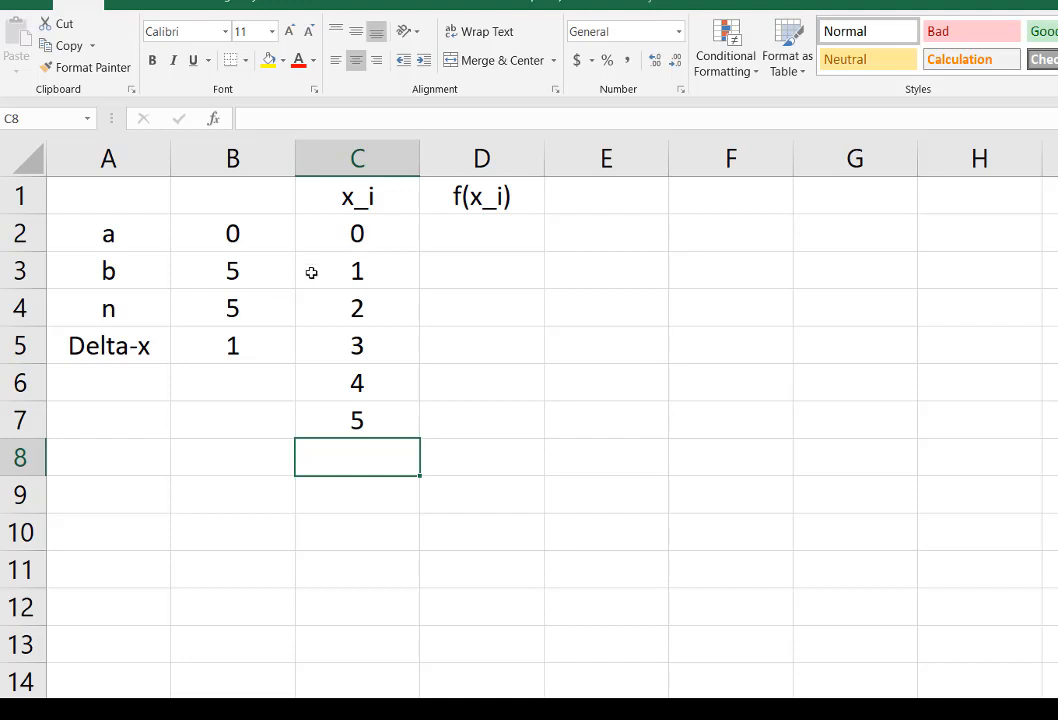
Step: Clear the manually entered x_i values from cells C2 to C7
left_click(226, 311)
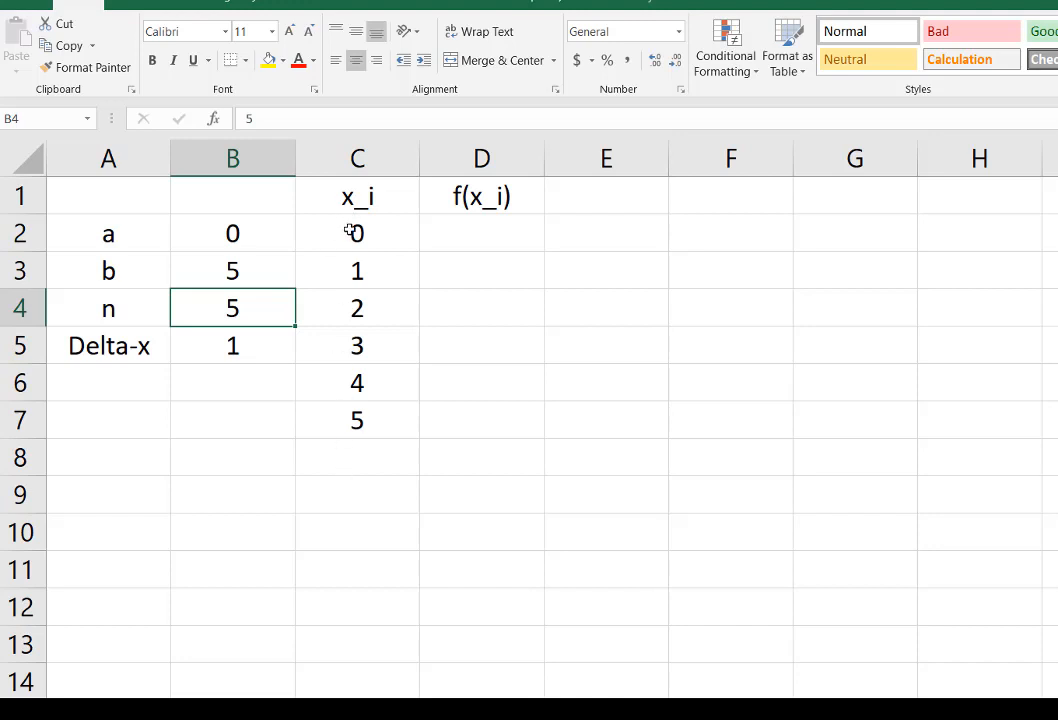
left_click_drag(349, 229, 347, 425)
key("Delete")
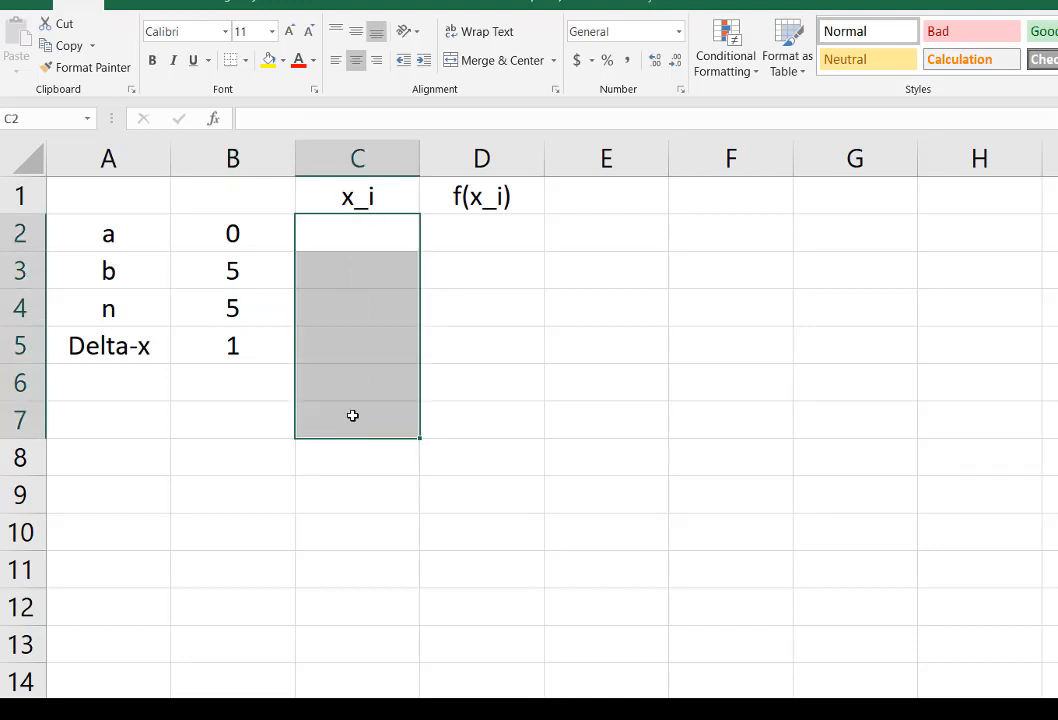
Step: Link the first x_i value in cell C2 to a with the formula =B2
left_click(383, 234)
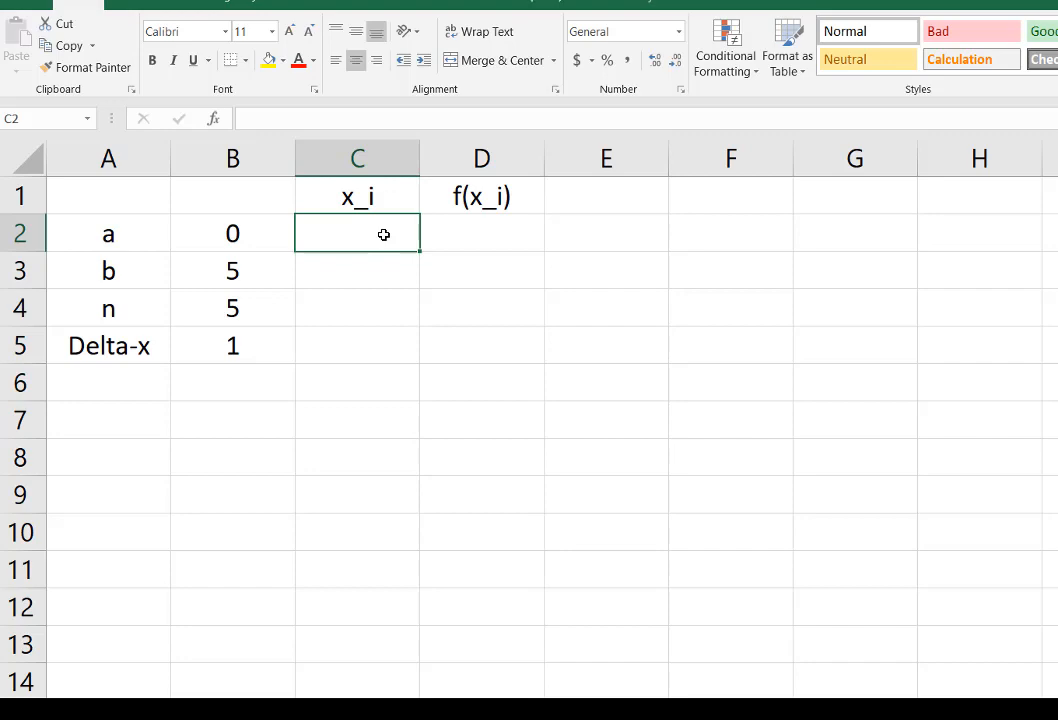
type("=")
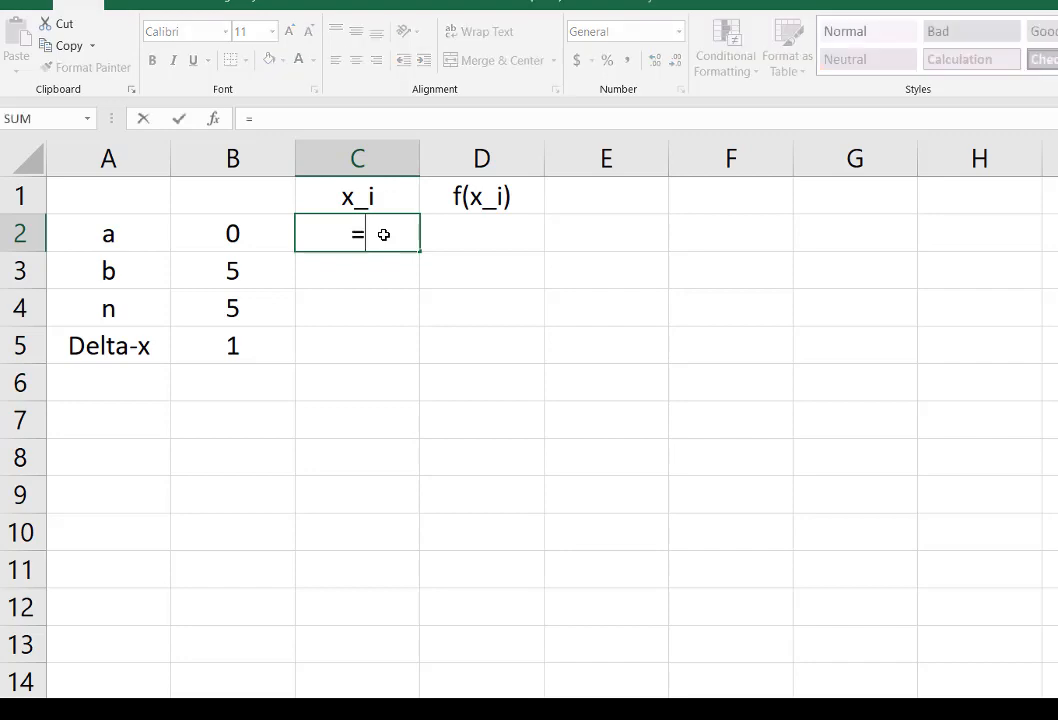
left_click(237, 236)
key("Return")
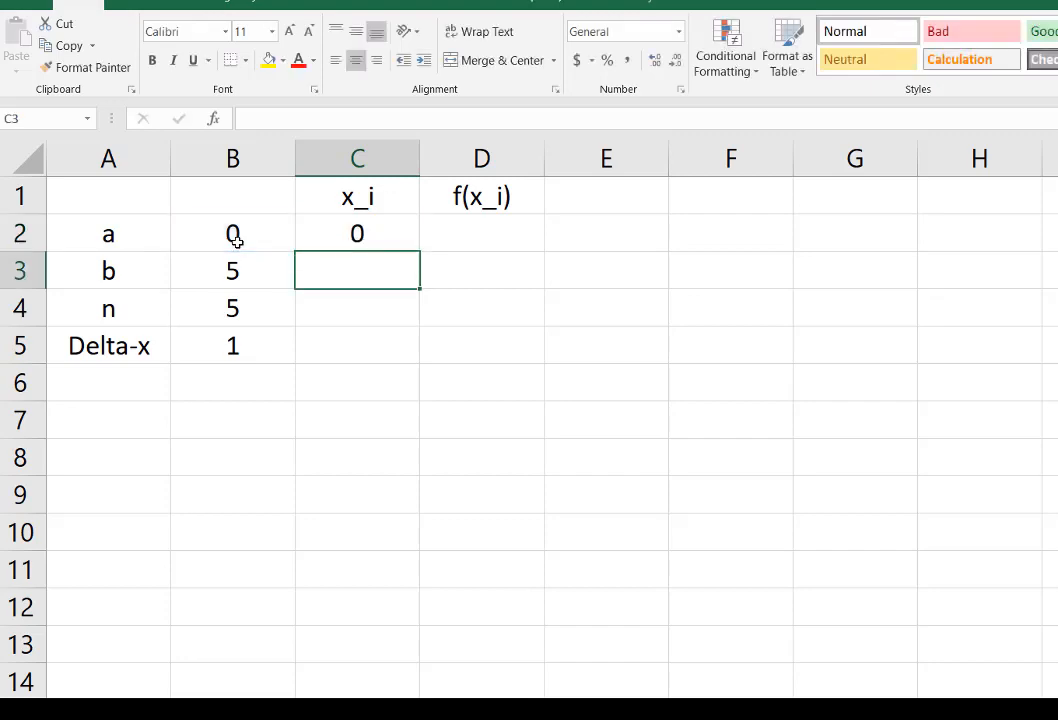
left_click(356, 234)
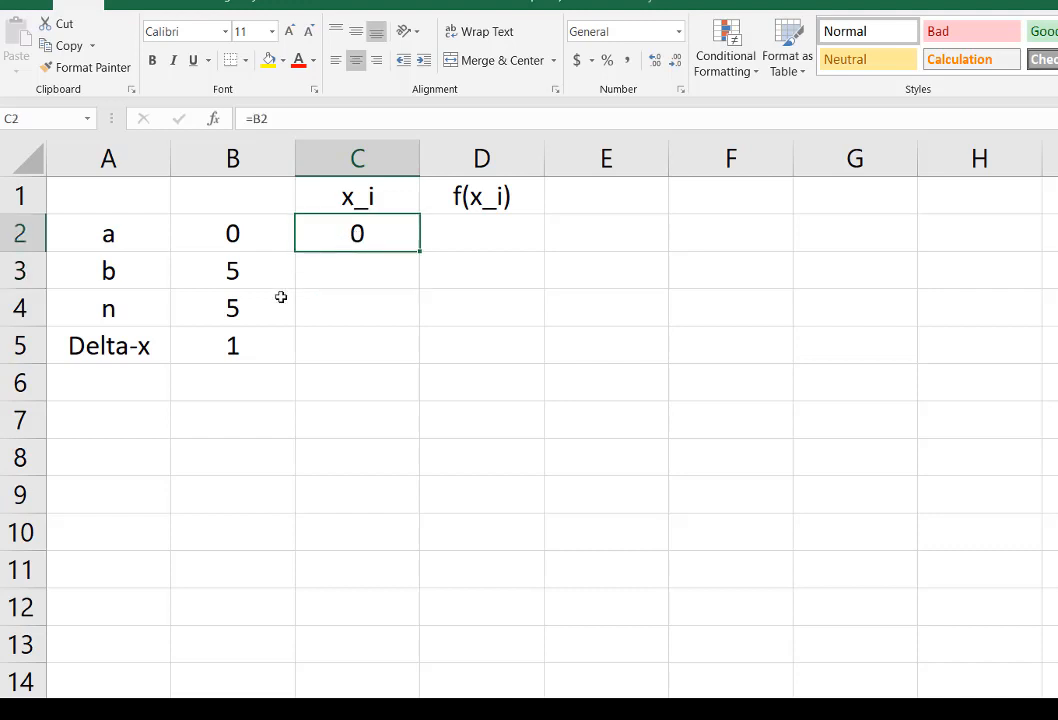
Step: Calculate the second x_i value in cell C3 with =C2+$B$5, keeping the Delta-x reference absolute
left_click(369, 267)
type("=")
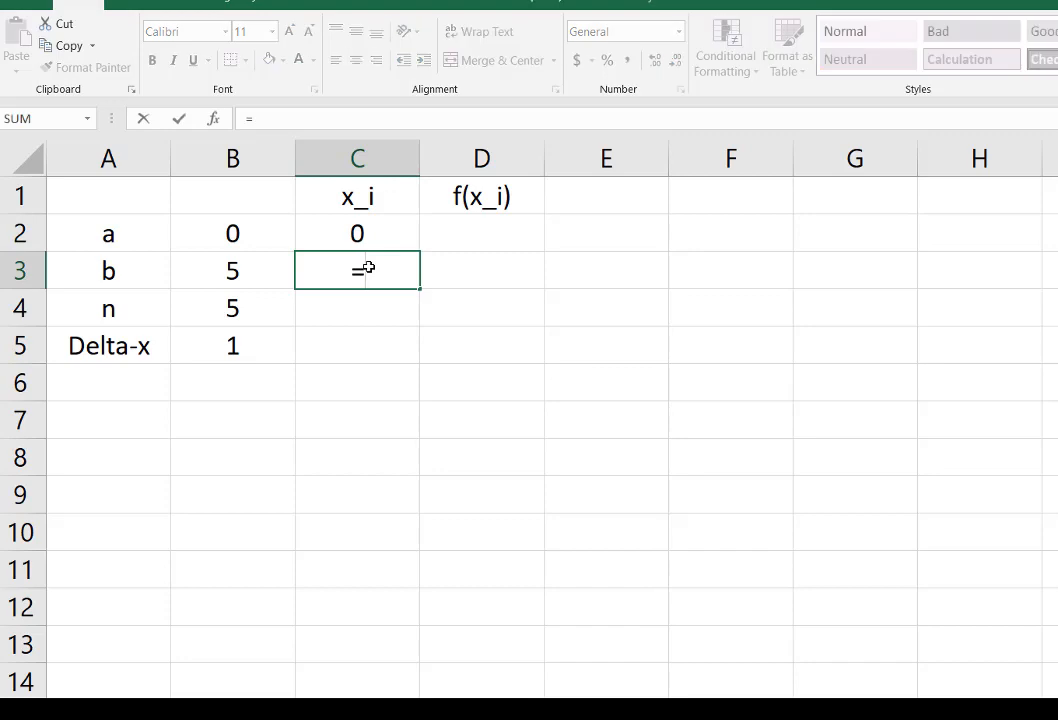
left_click(358, 233)
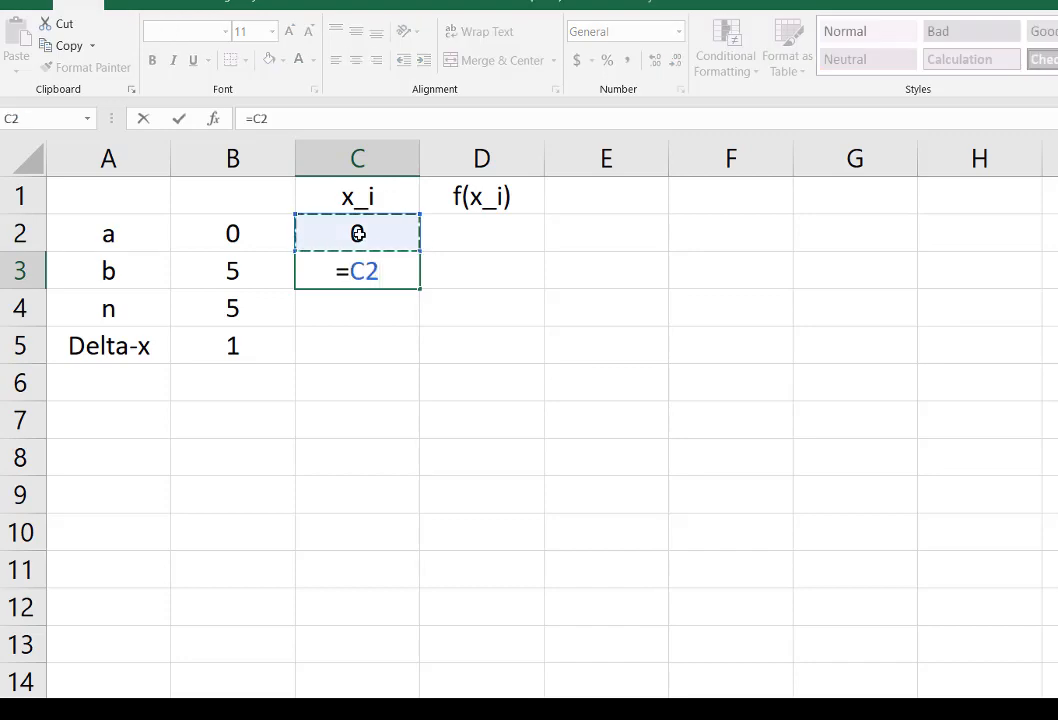
type("+")
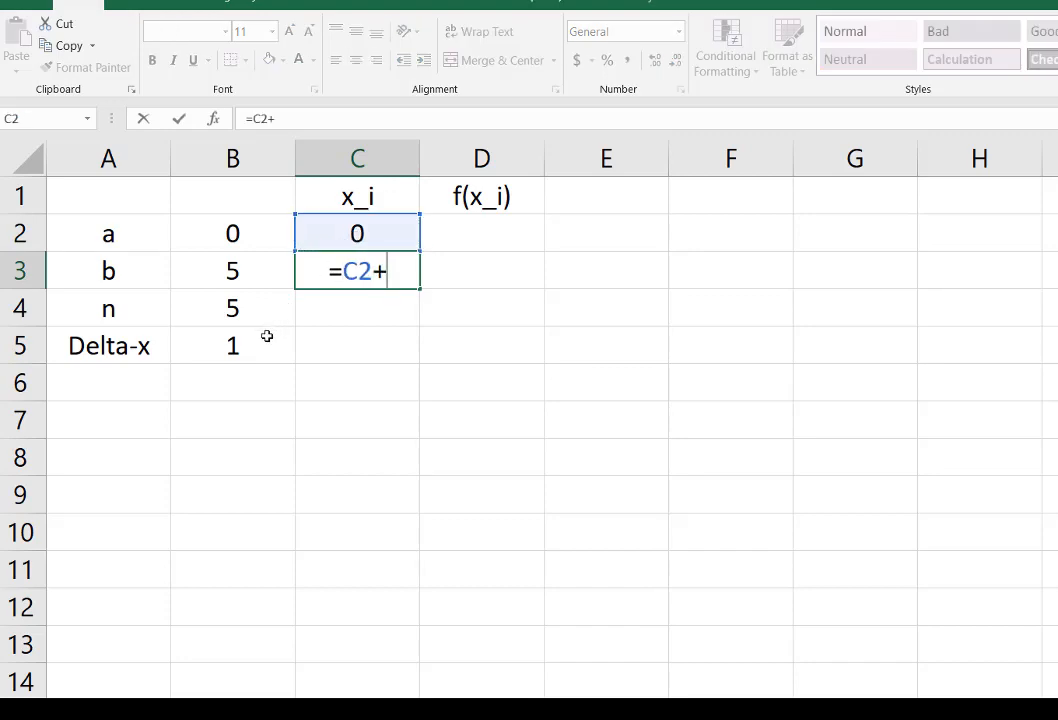
left_click(262, 345)
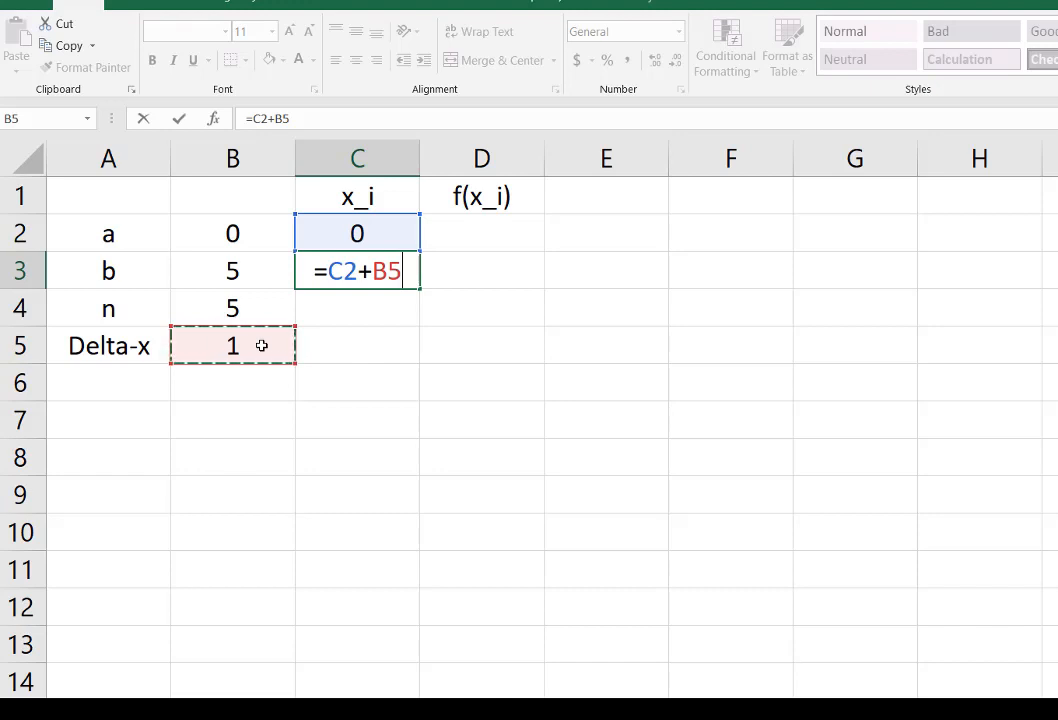
key("F4")
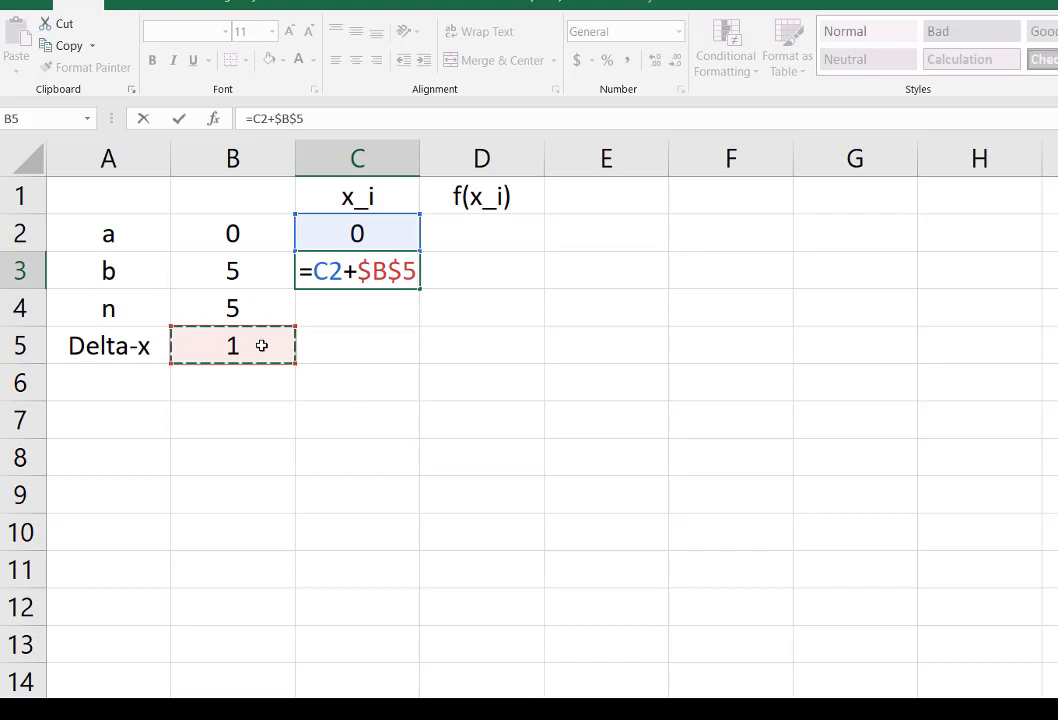
key("Return")
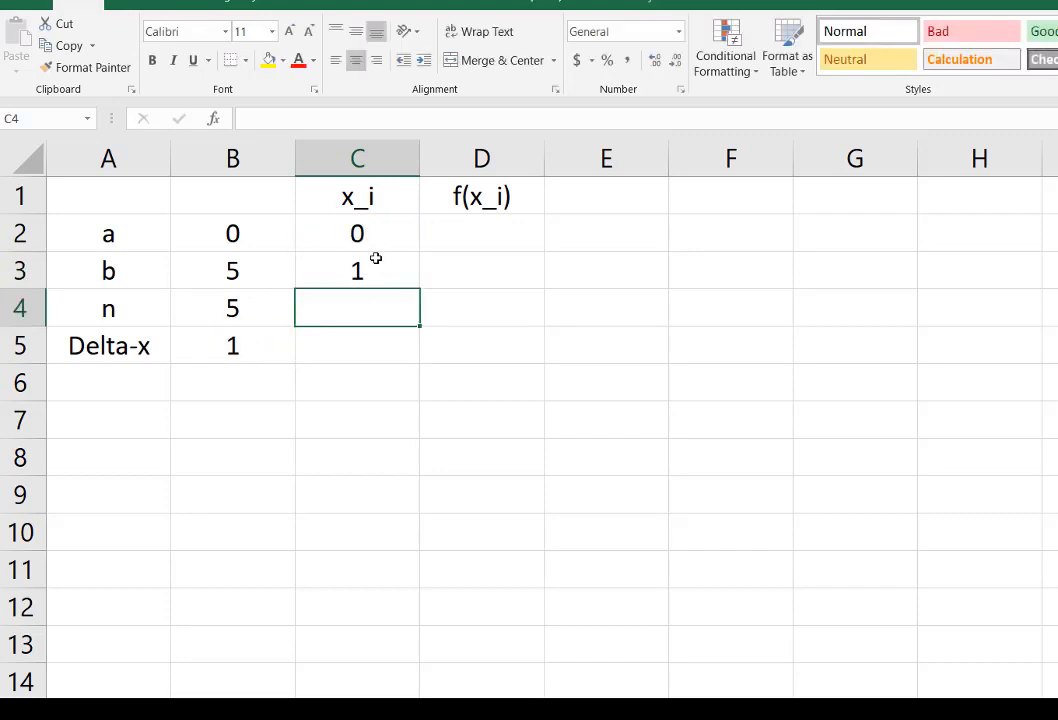
Step: Fill the x_i formula from C3 down through C7 and check the copied formula in C7
left_click(377, 264)
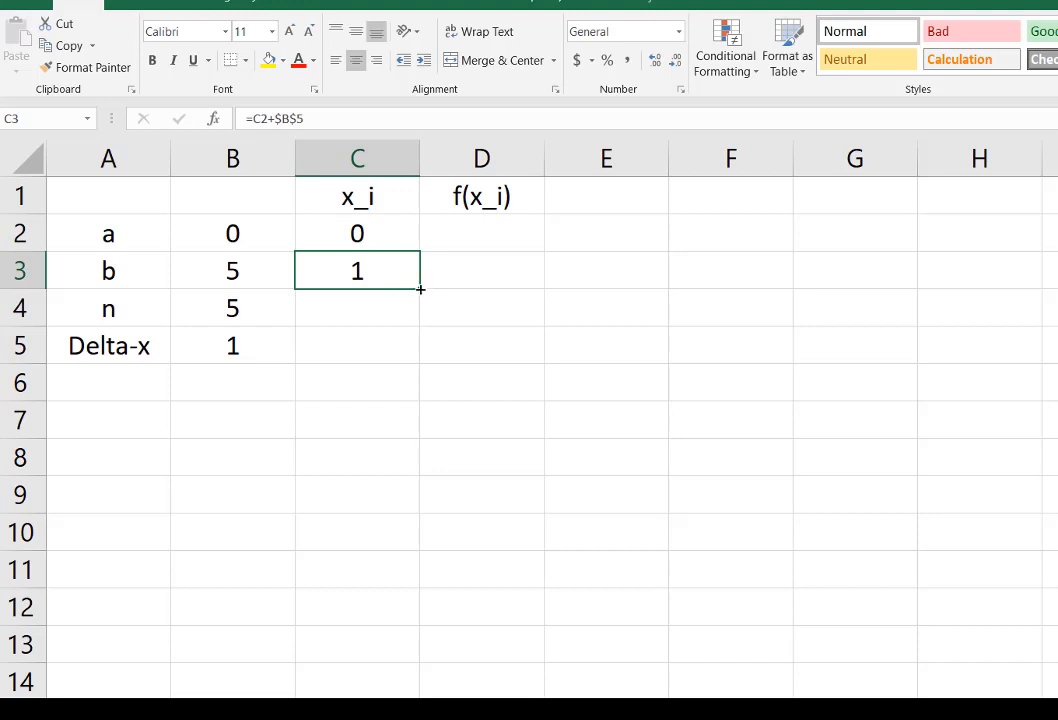
left_click_drag(419, 296, 418, 430)
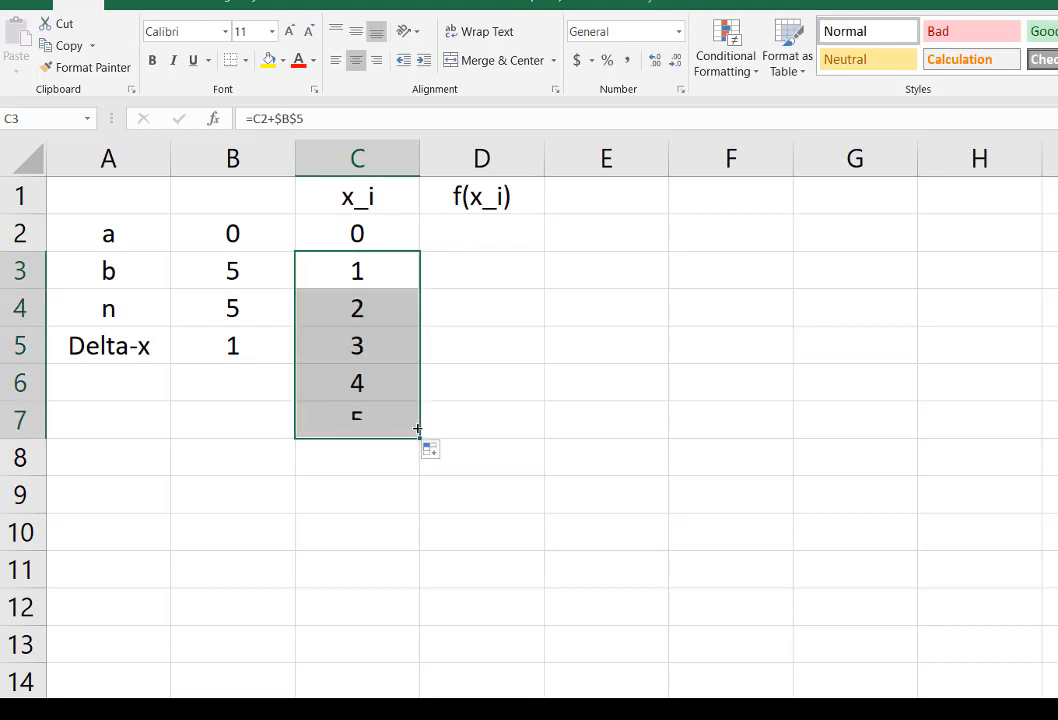
left_click(387, 486)
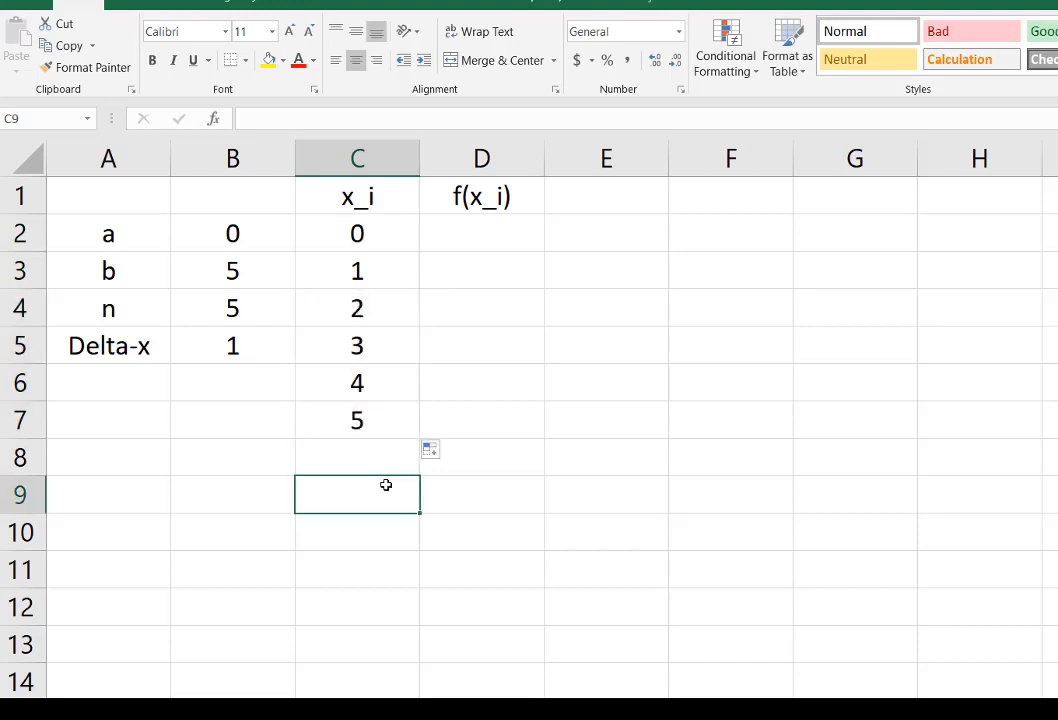
left_click(359, 428)
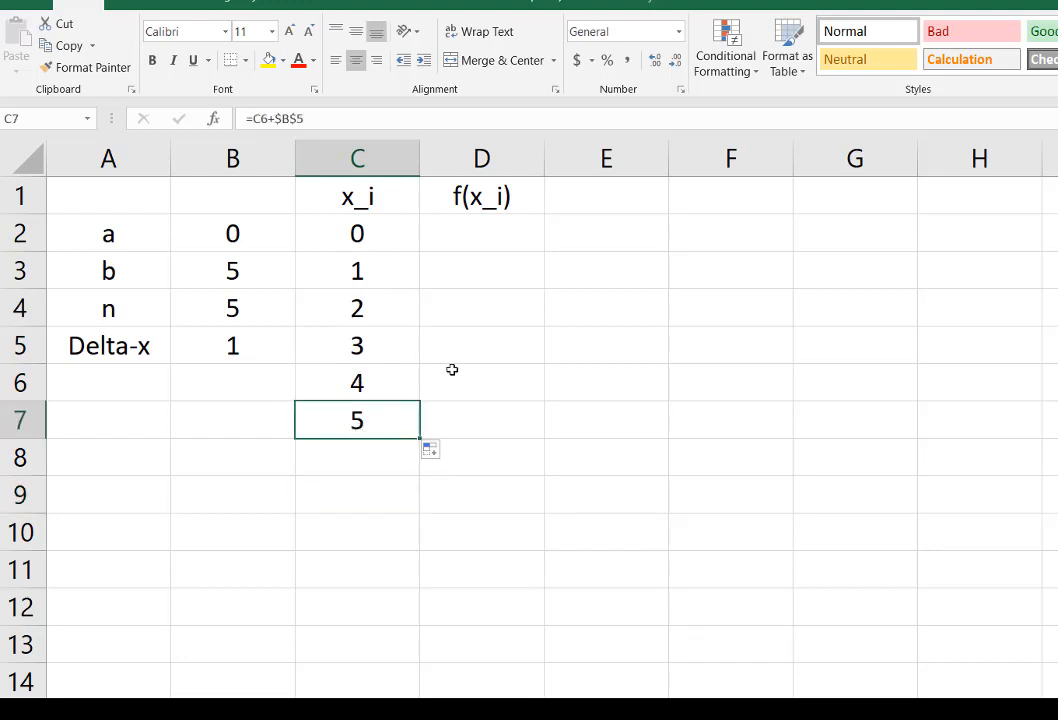
Step: Calculate the first function value in D2 with =exp(-sin(C2)), consulting the function in WolframAlpha before completing the formula in Excel
left_click(483, 230)
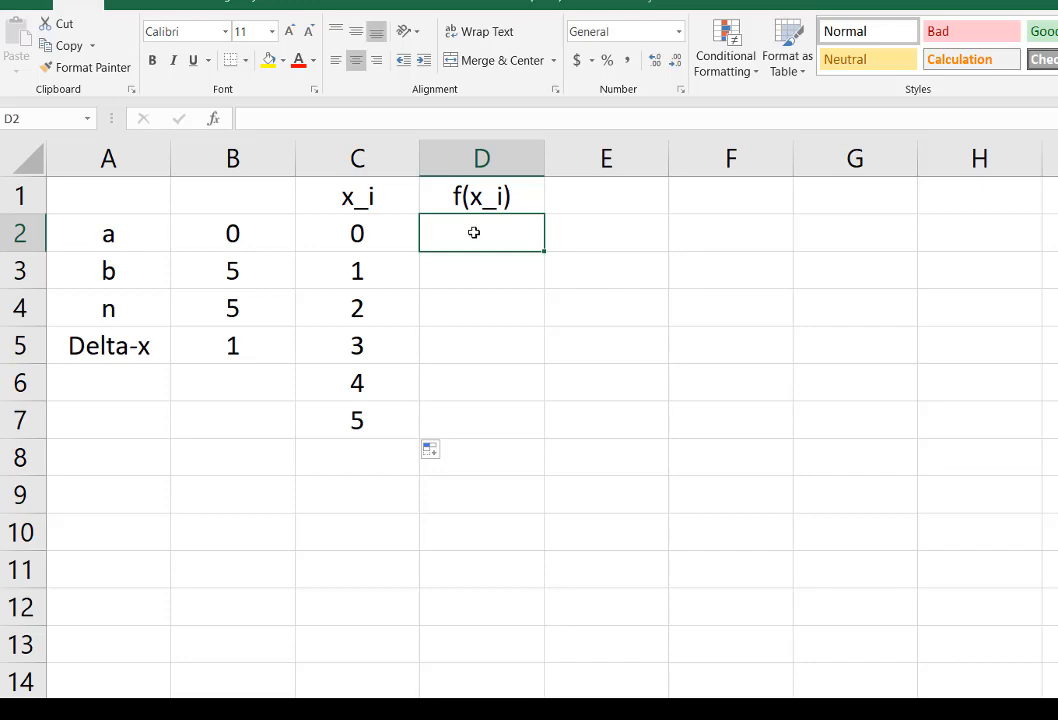
type("=")
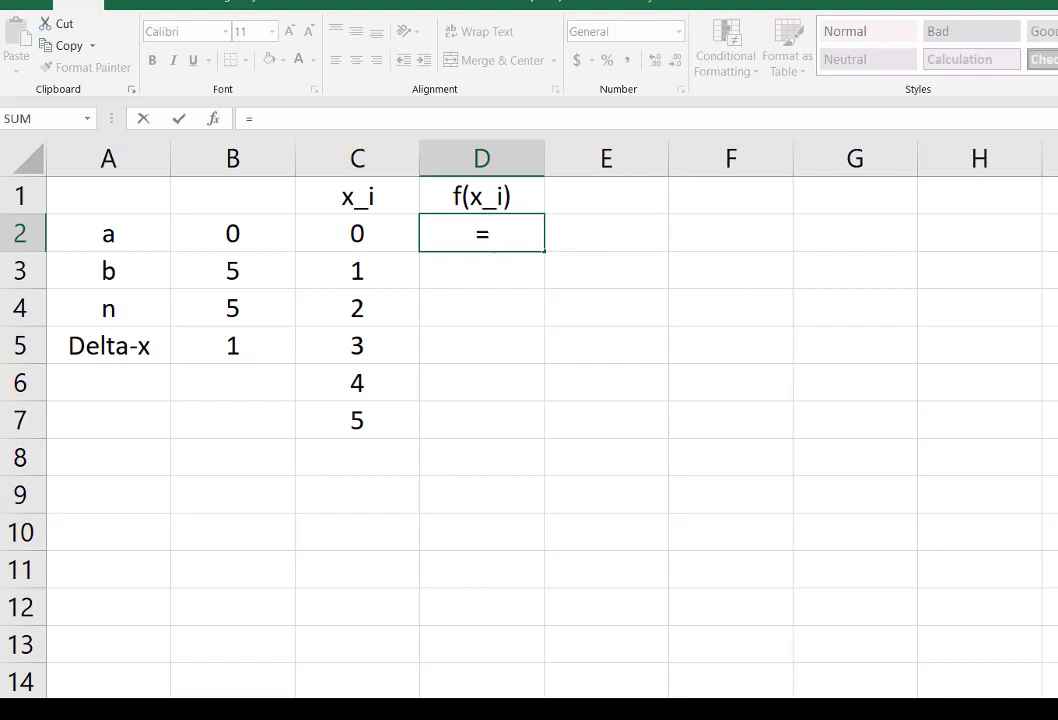
key("alt+Tab")
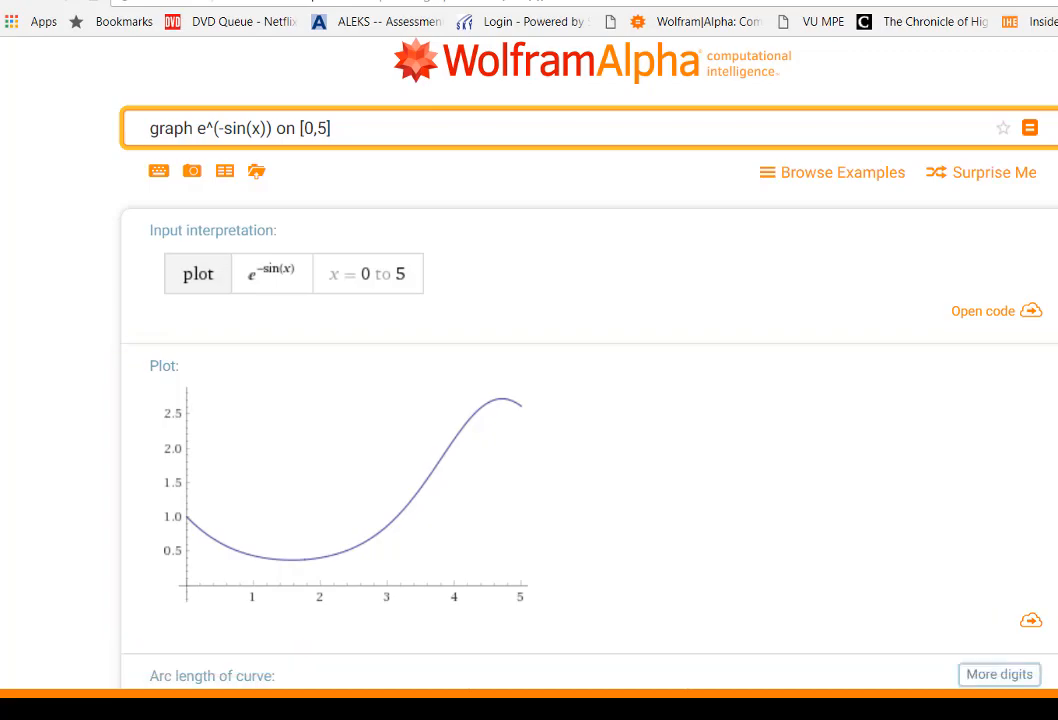
key("alt+Tab")
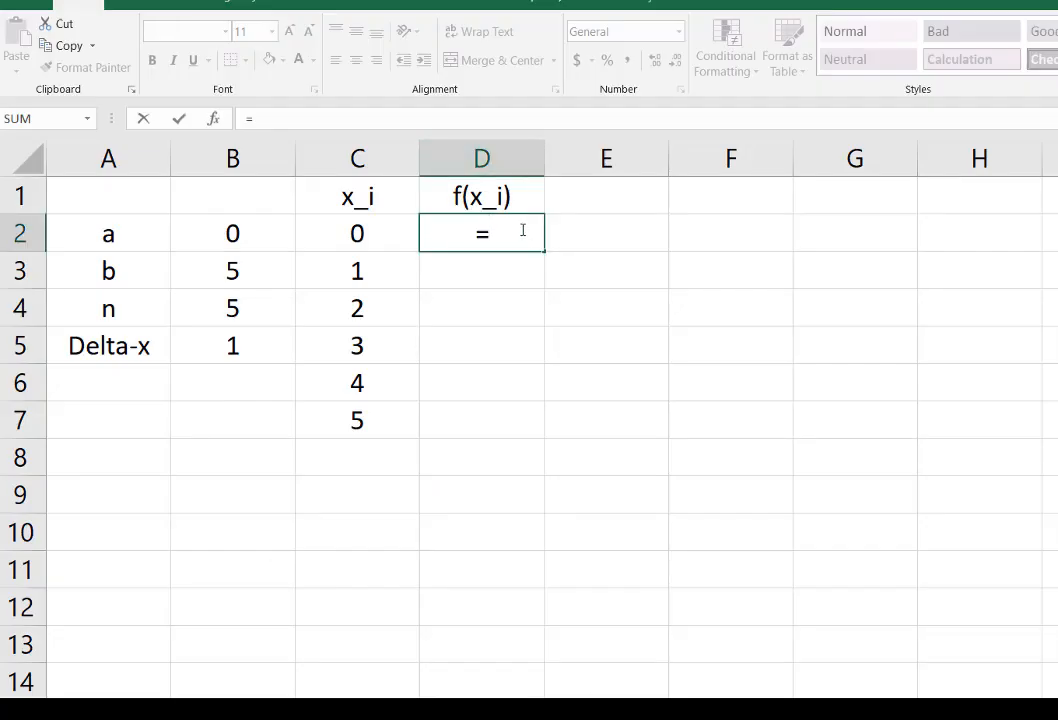
type("exp")
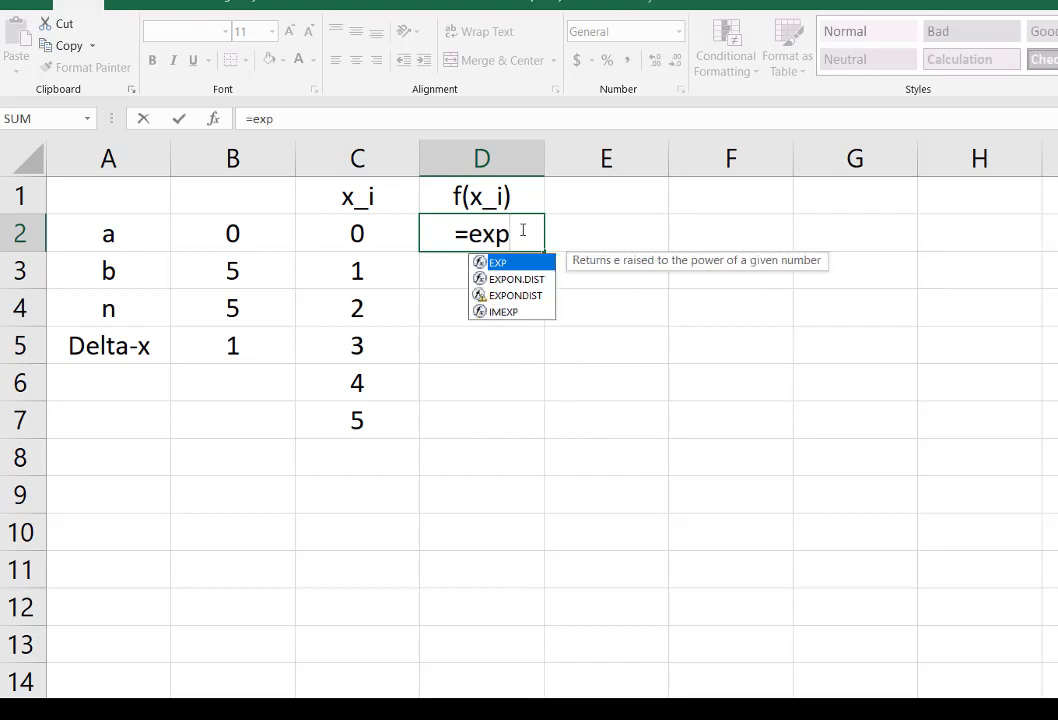
type("(")
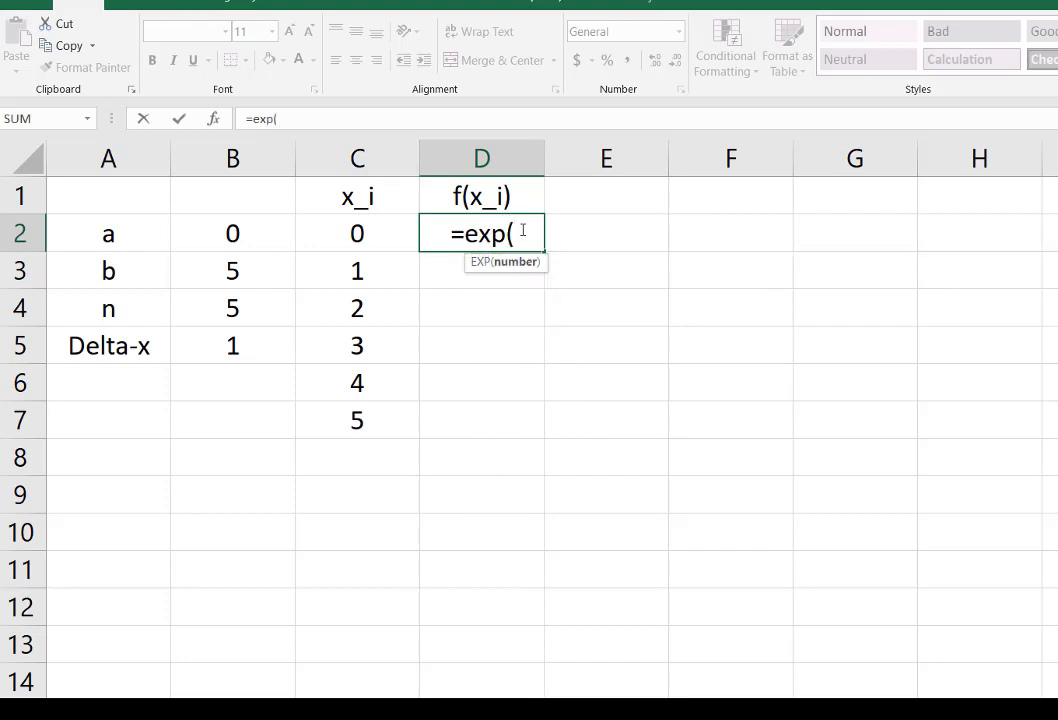
type("-sin(")
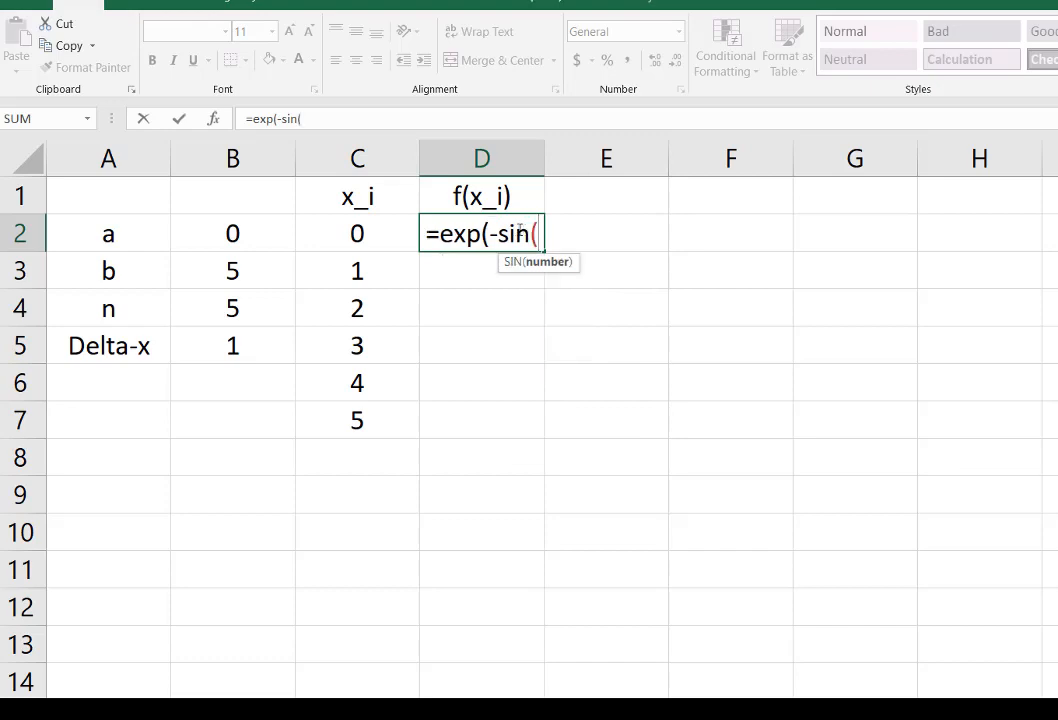
left_click(358, 234)
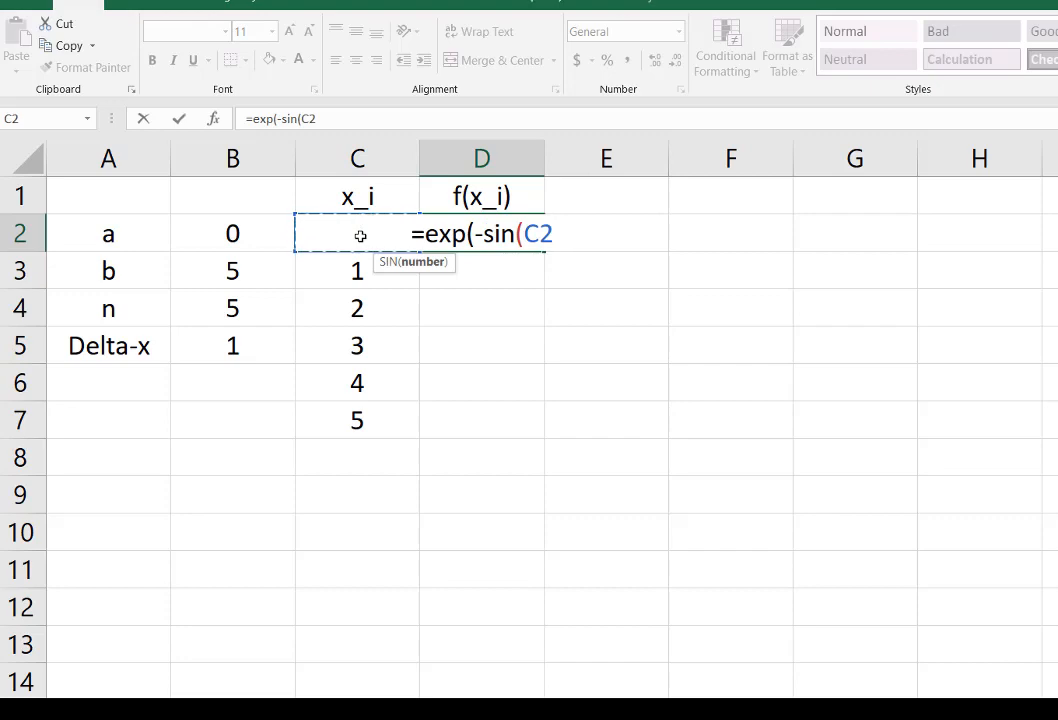
type("))")
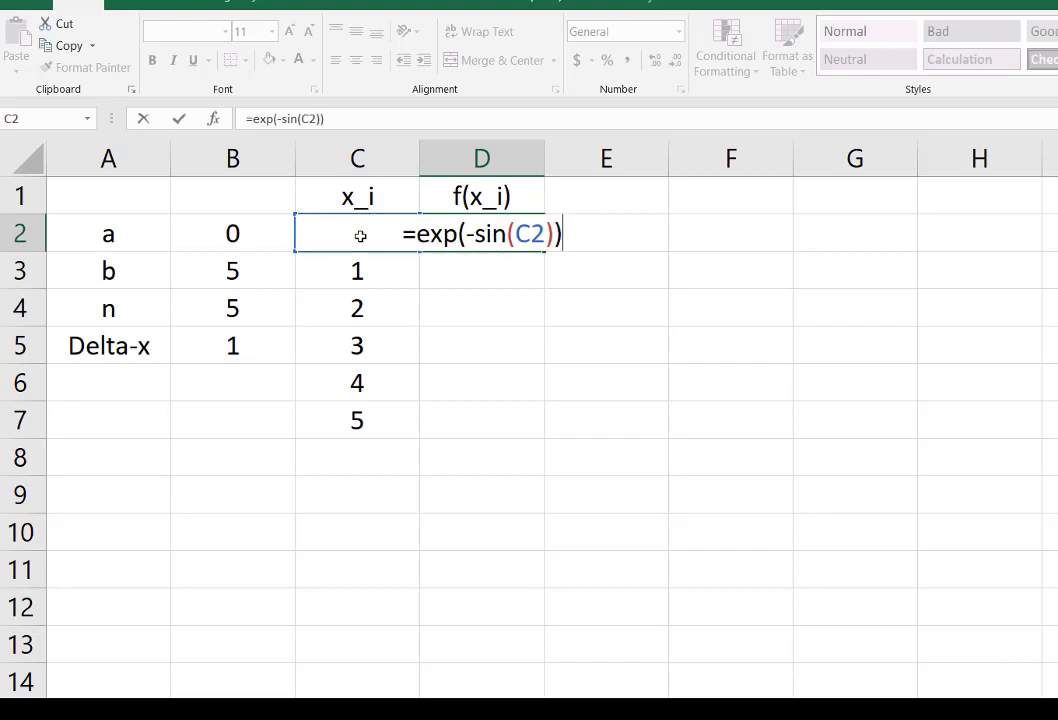
key("Return")
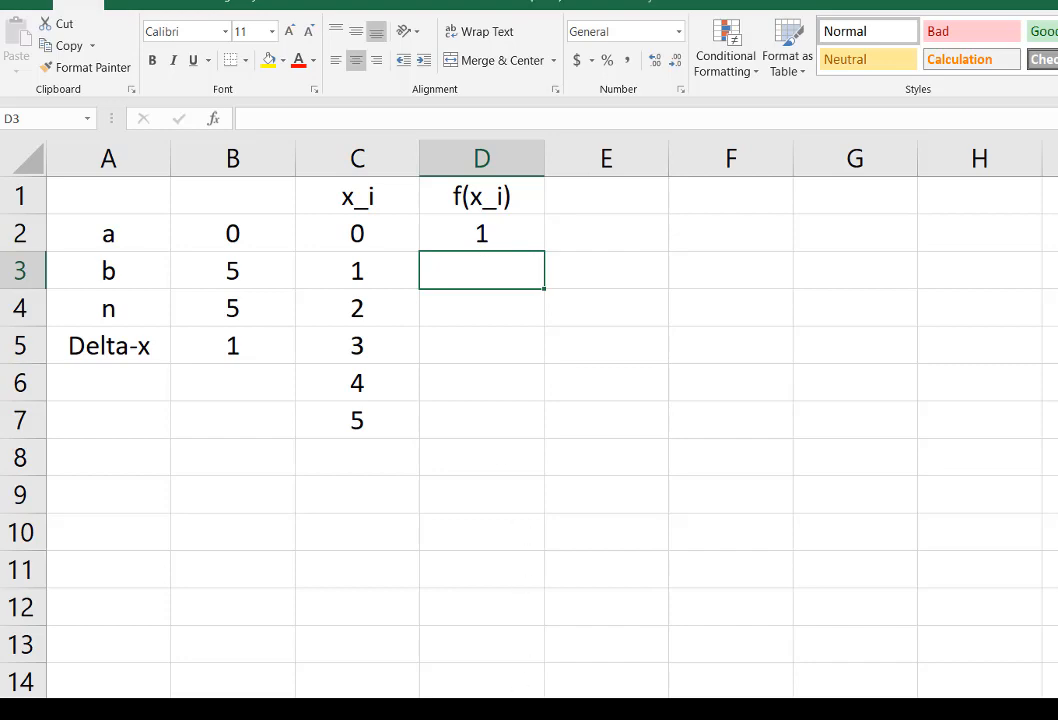
Step: Check the D2 value against the WolframAlpha plot, and back in Excel fill the function formula from D2 down through D7
key("alt+Tab")
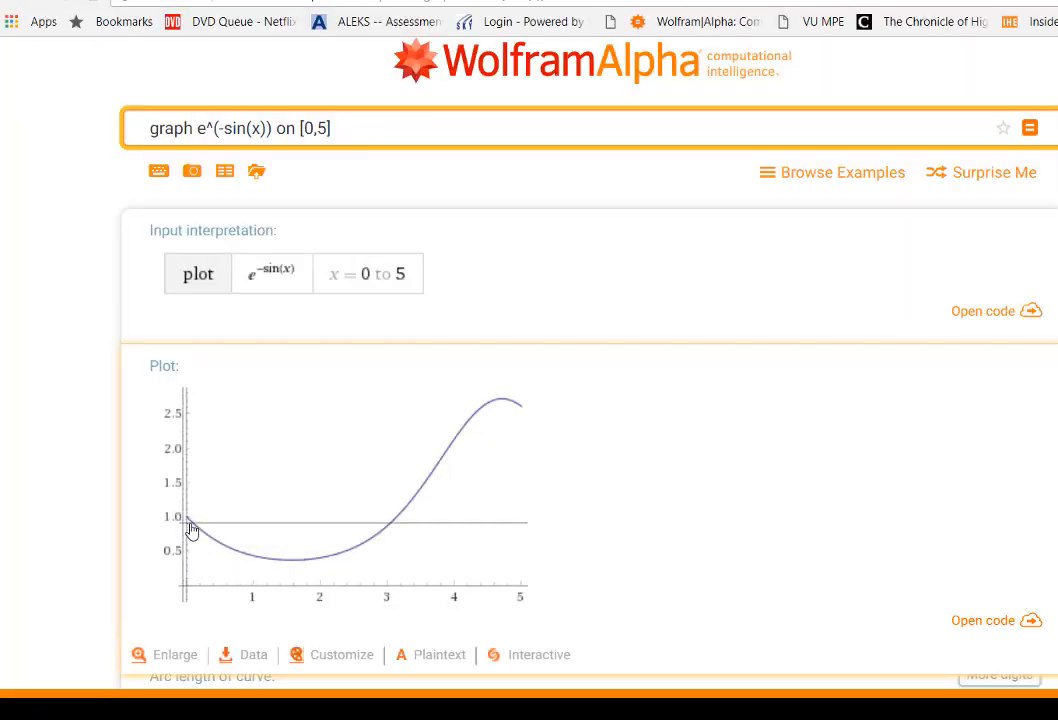
key("alt+Tab")
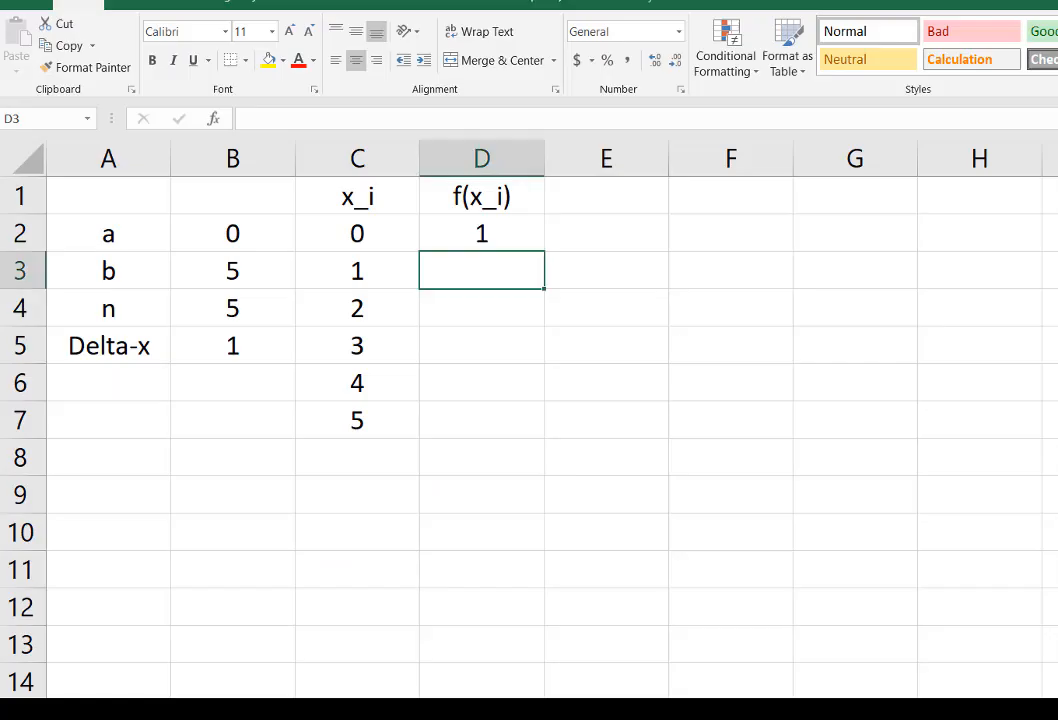
left_click(517, 236)
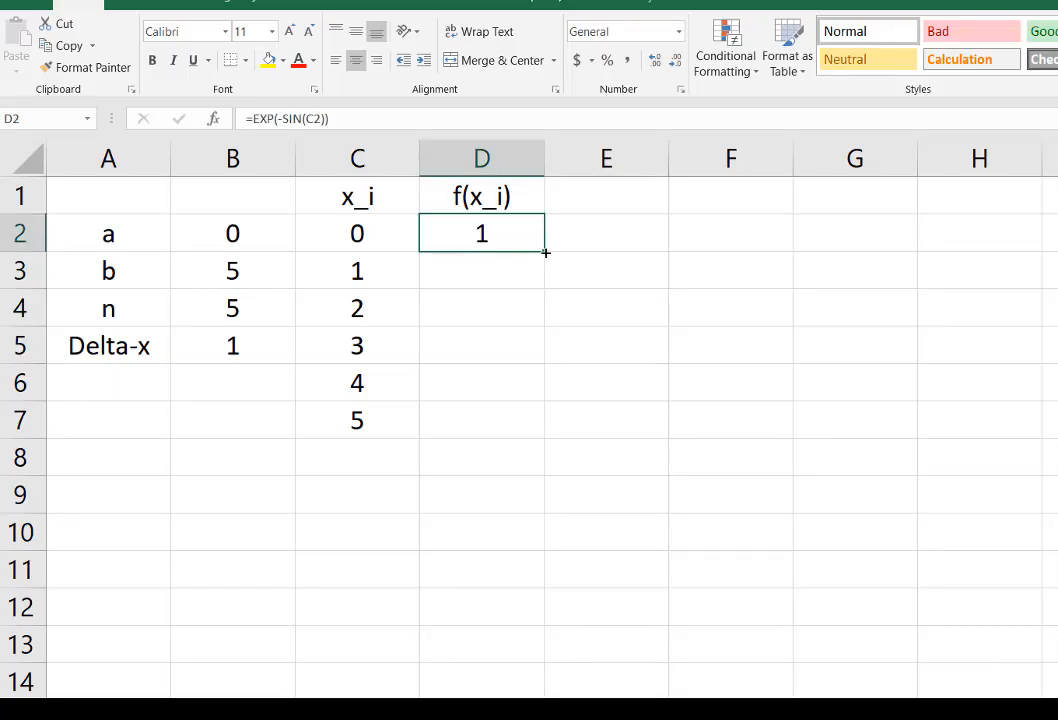
left_click_drag(546, 253, 543, 430)
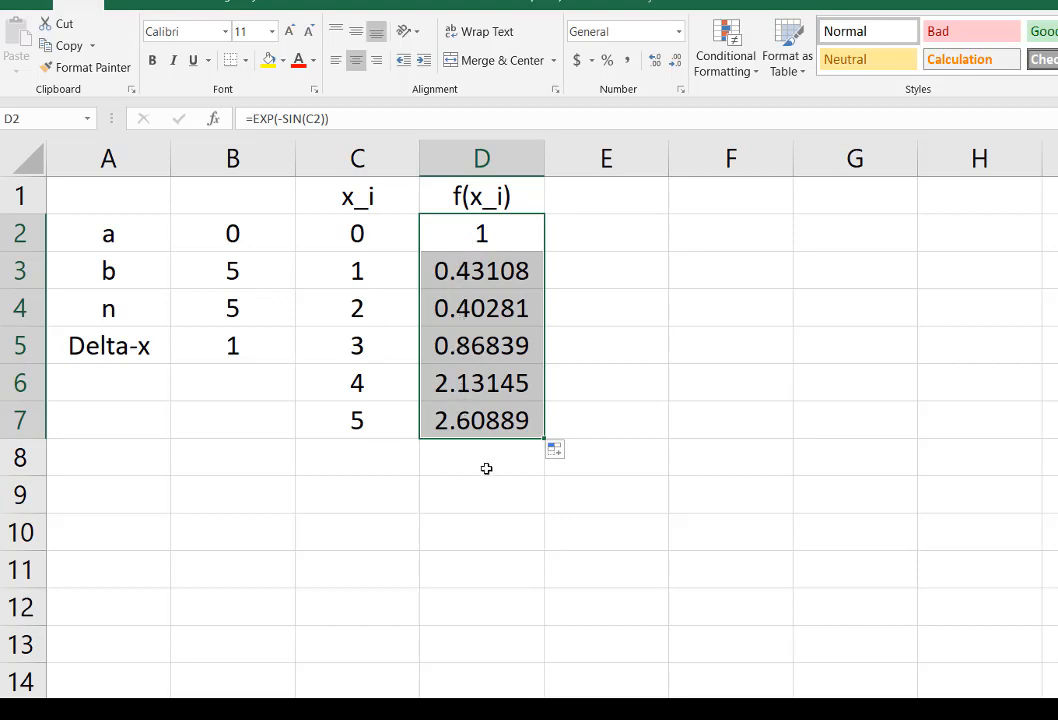
Step: Compare the f(x_i) values in column D with the WolframAlpha plot of e^(-sin(x)), returning to the Excel sheet
key("alt+Tab")
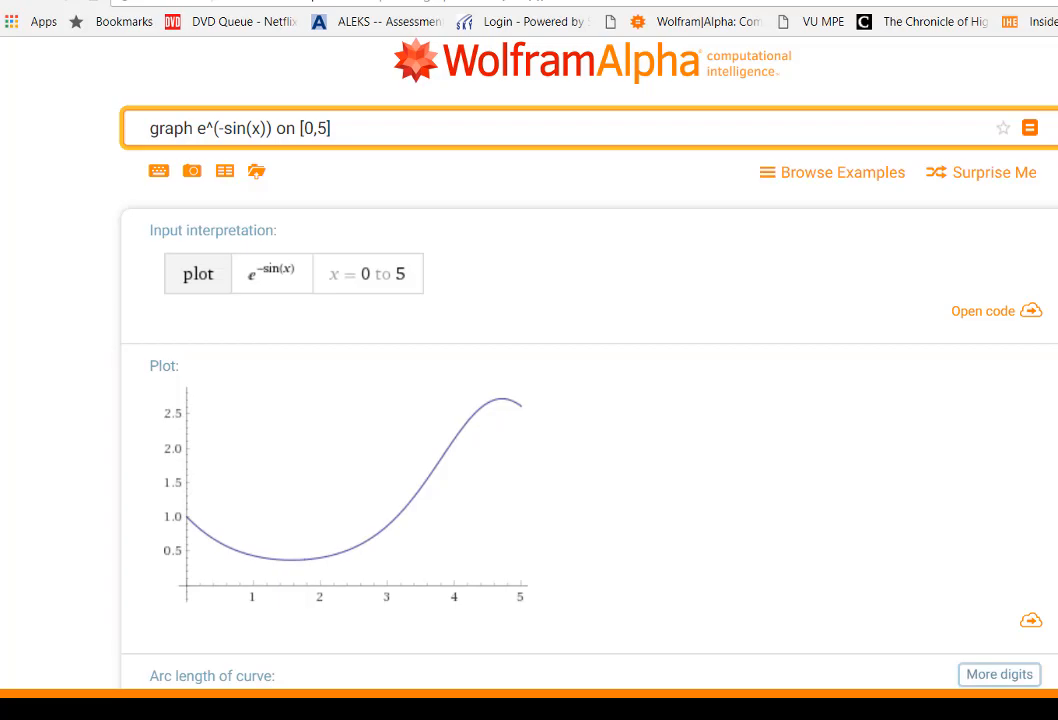
key("alt+Tab")
left_click(484, 232)
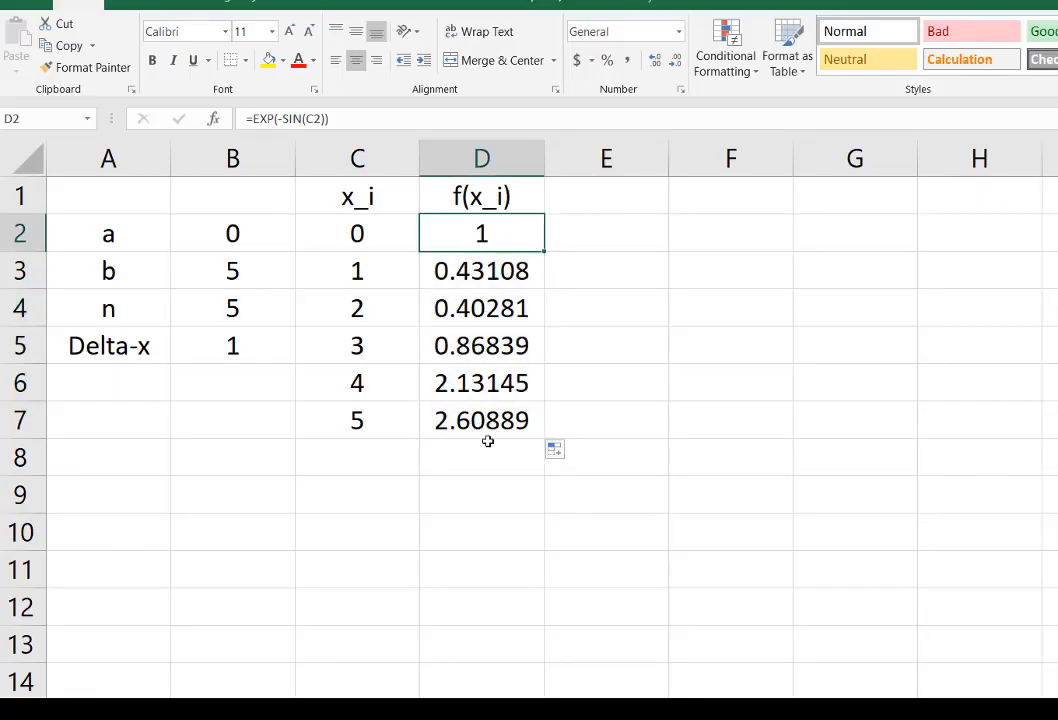
key("alt+Tab")
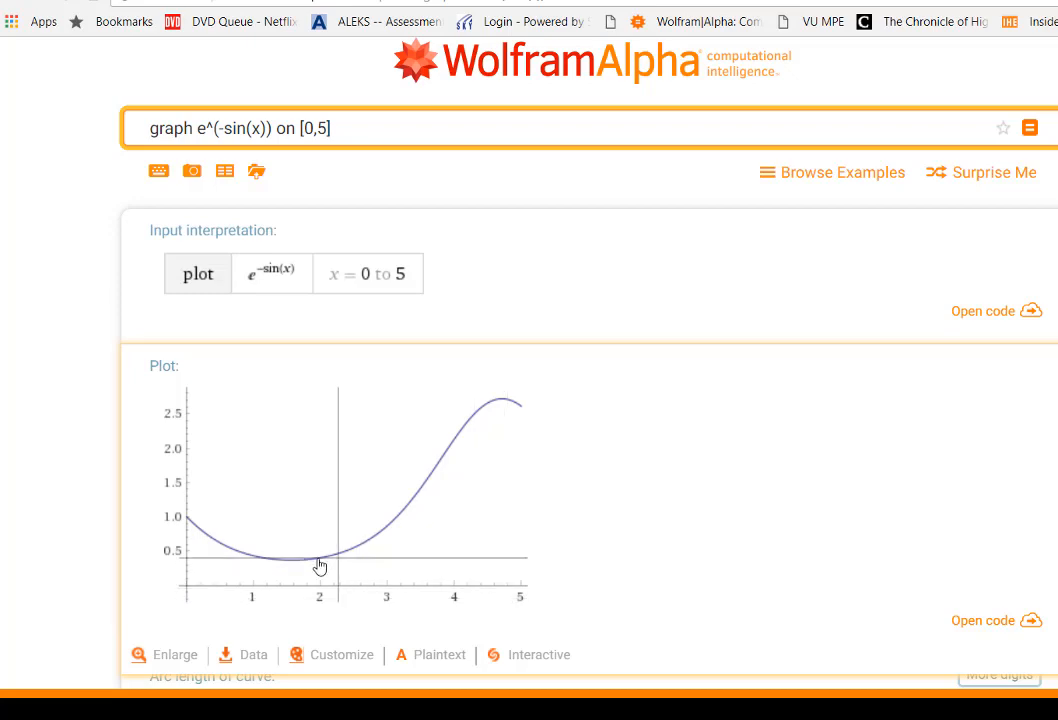
left_click(195, 527)
left_click(238, 538)
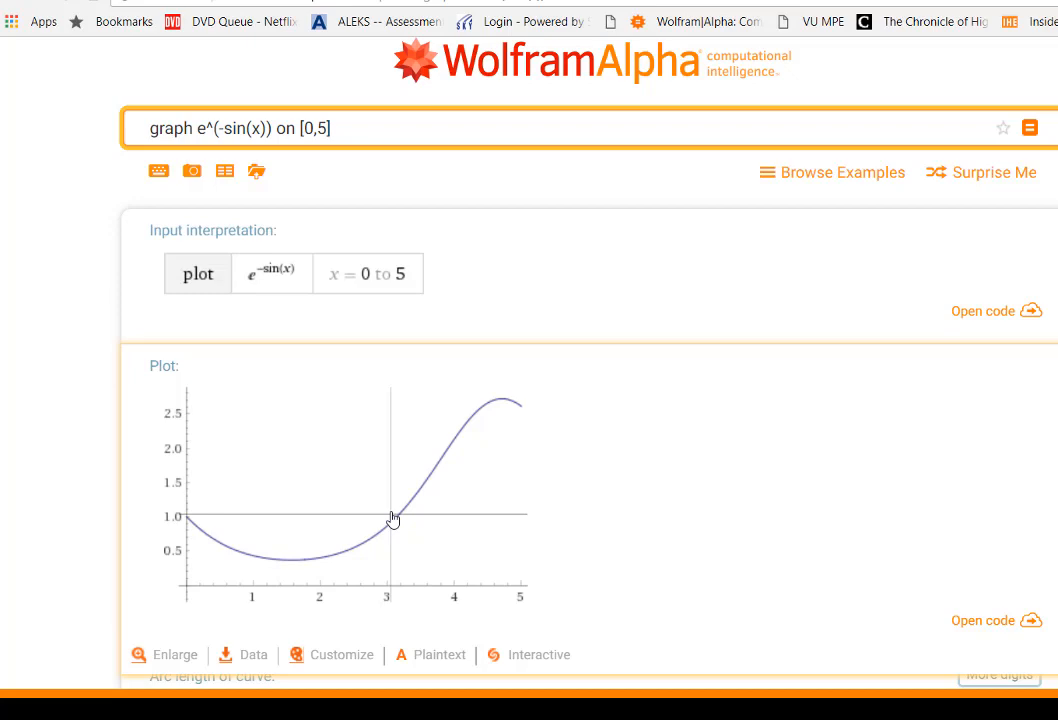
key("alt+Tab")
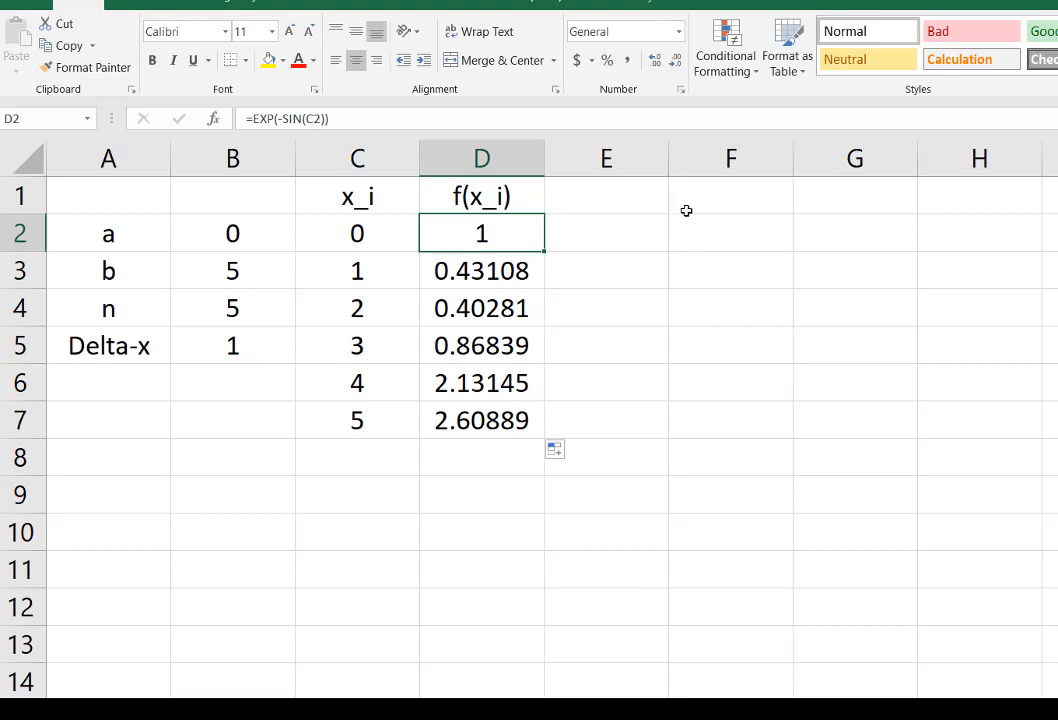
left_click(694, 240)
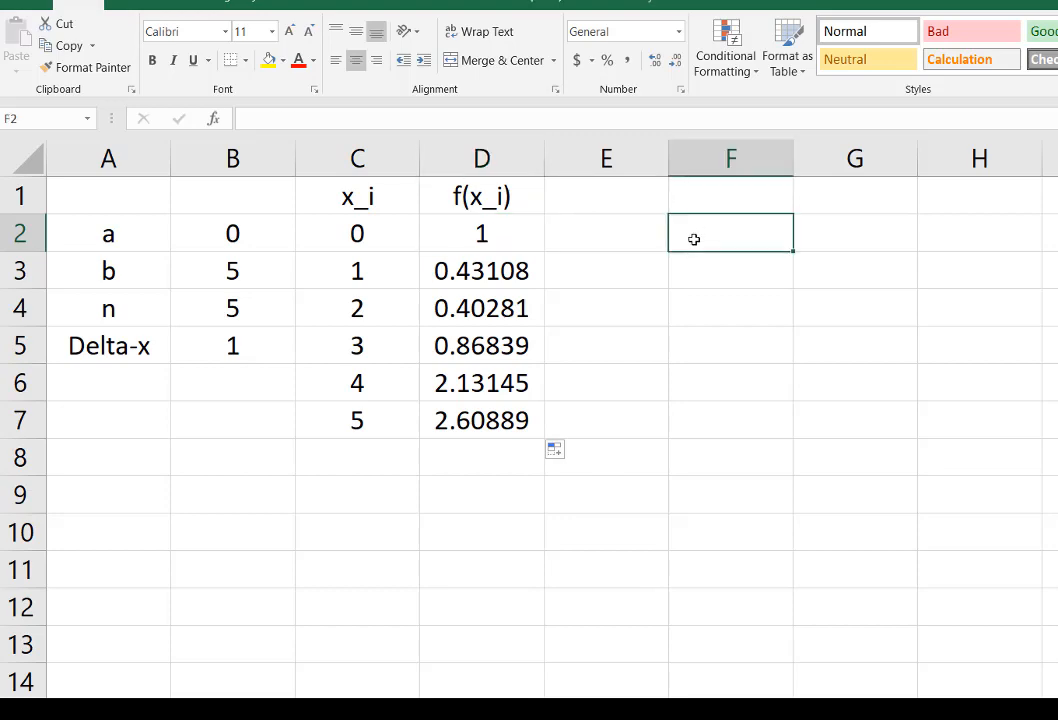
Step: Consult the summation formula in TeXRendr, and back in Excel enter the column header f(x_i)*Dx in E1
left_click(600, 197)
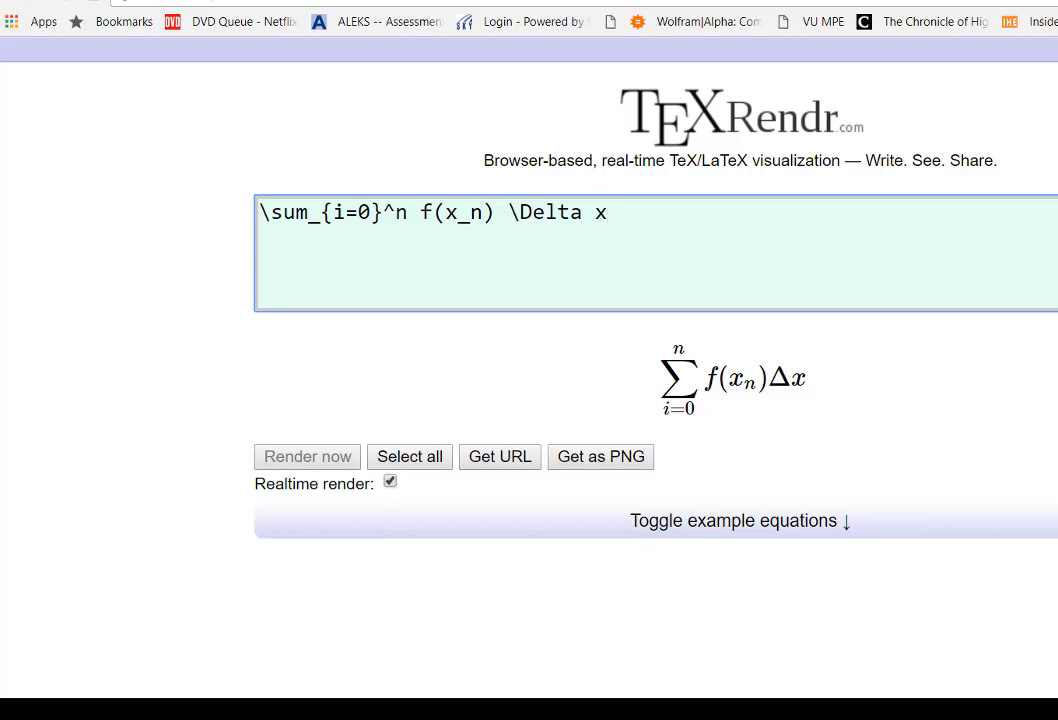
key("alt+Tab")
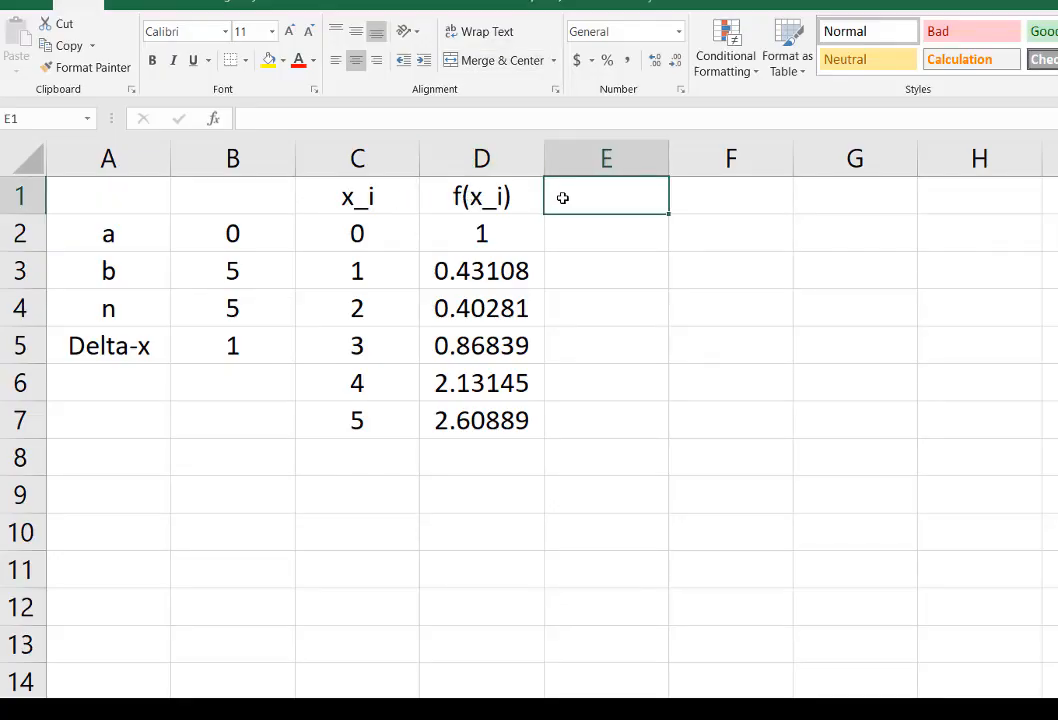
type("f(x_")
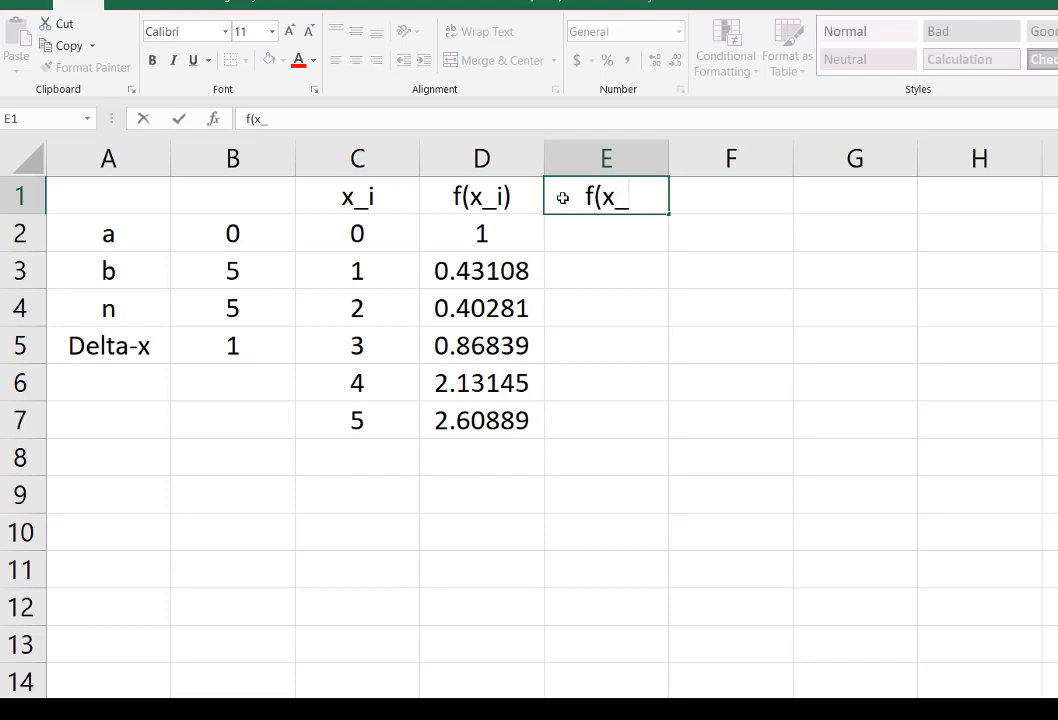
type("i)*Del")
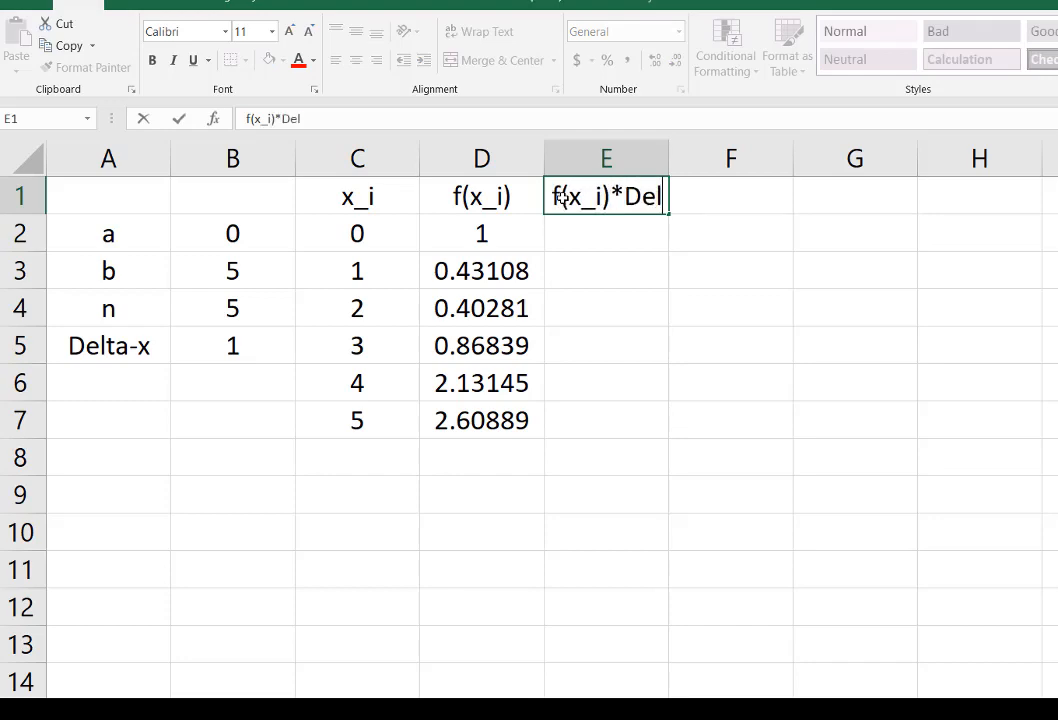
type("t")
key("BackSpace")
key("BackSpace")
key("BackSpace")
type("x")
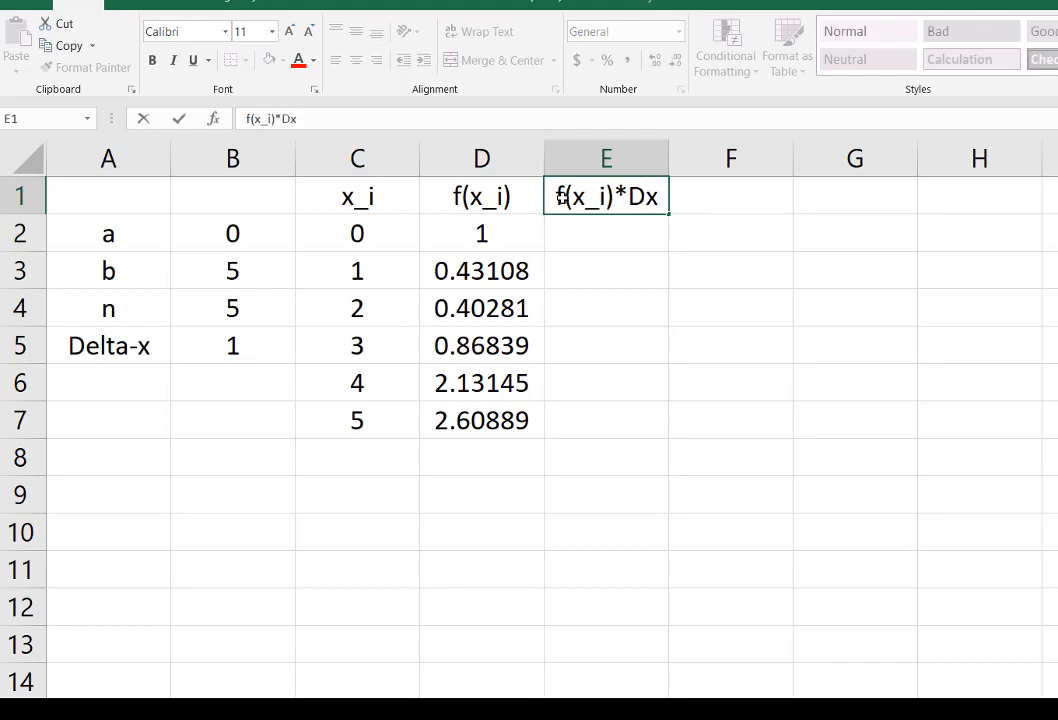
key("Return")
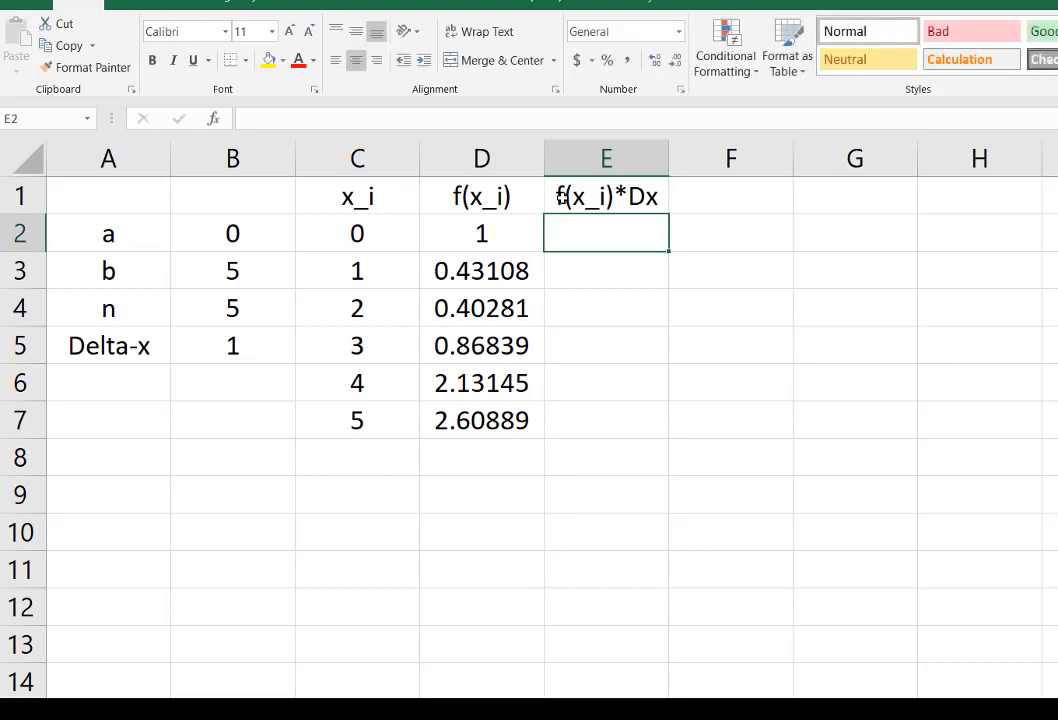
Step: Calculate the first product in E2 with =D2*$B$5, keeping Delta-x absolute, and fill the formula down through E7
left_click(478, 232)
left_click(599, 227)
type("=")
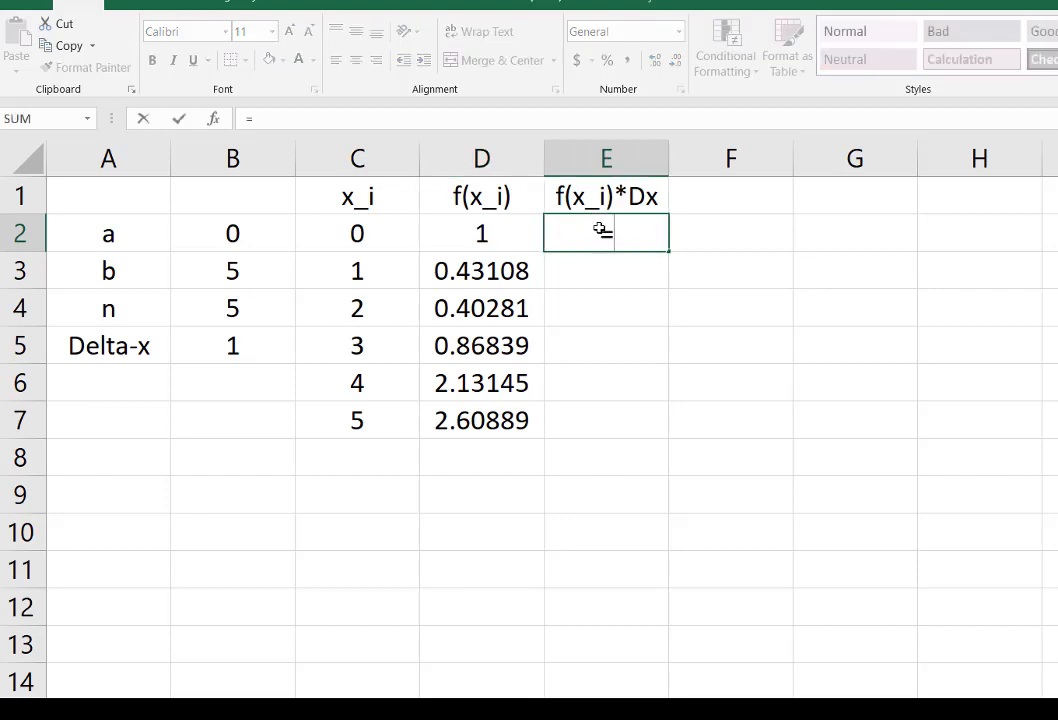
left_click(493, 232)
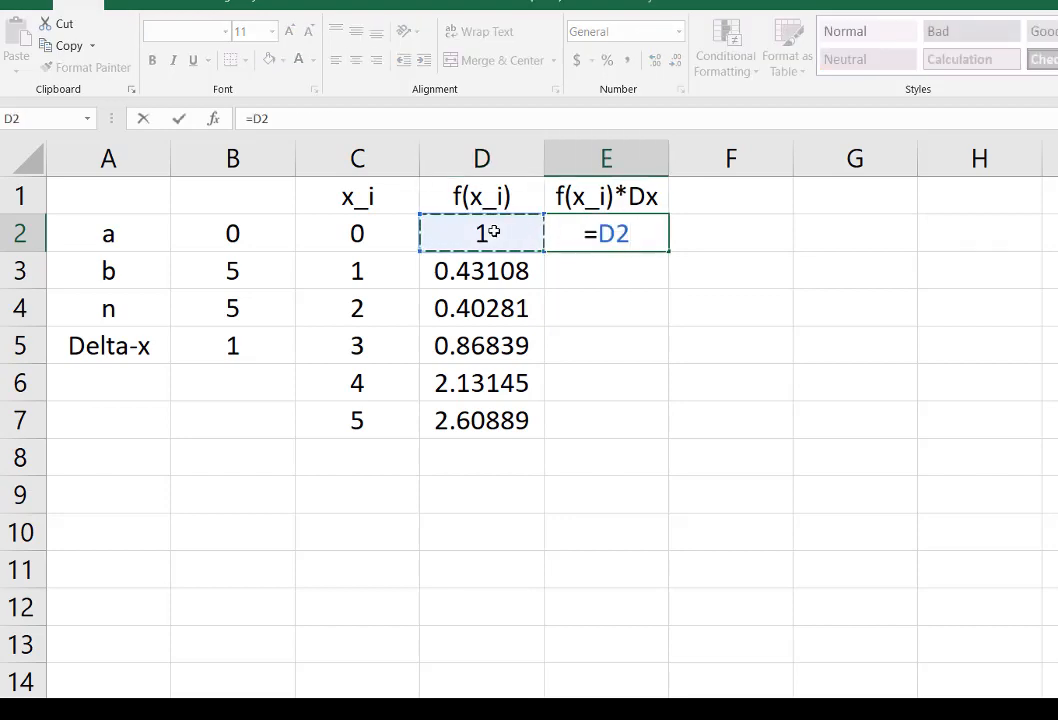
type("*")
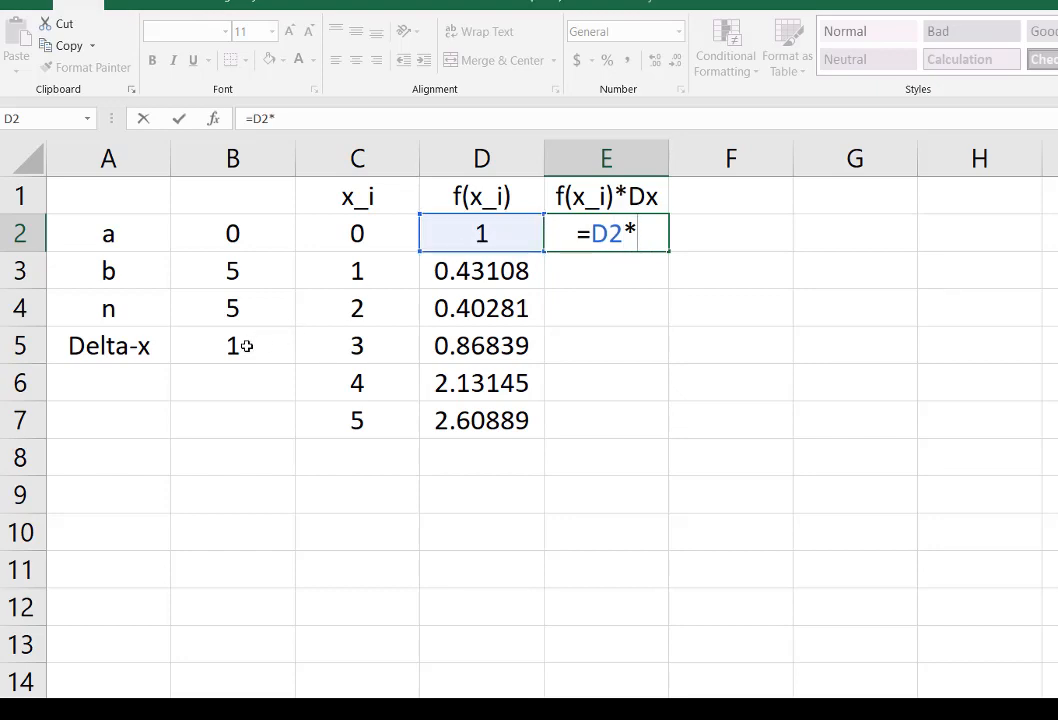
left_click(246, 346)
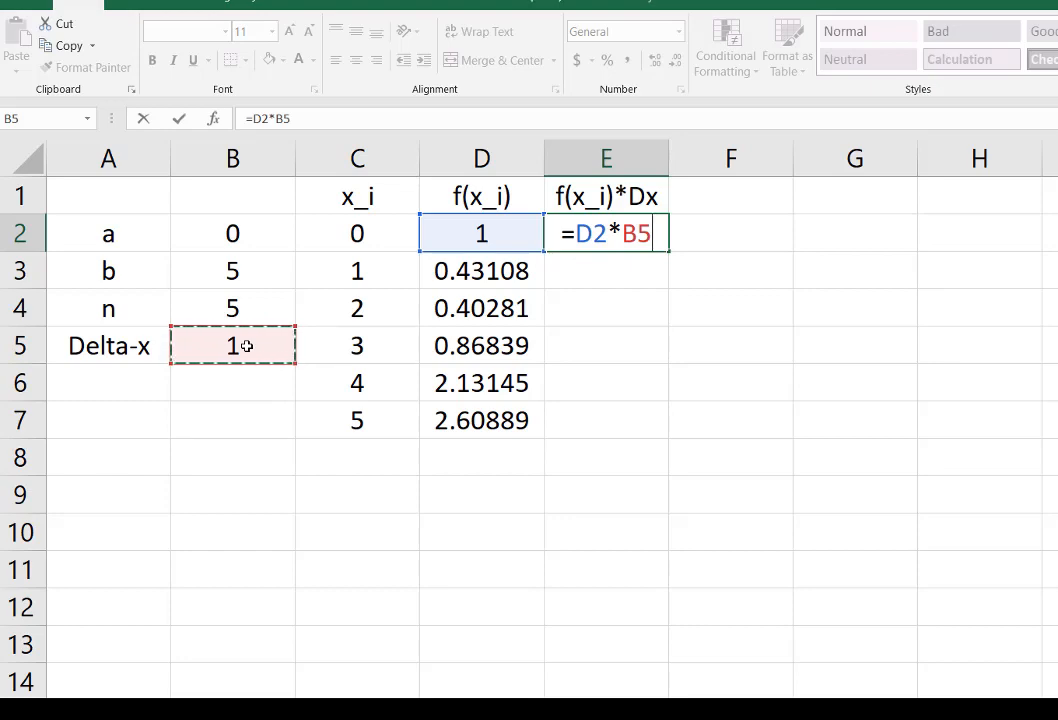
key("F4")
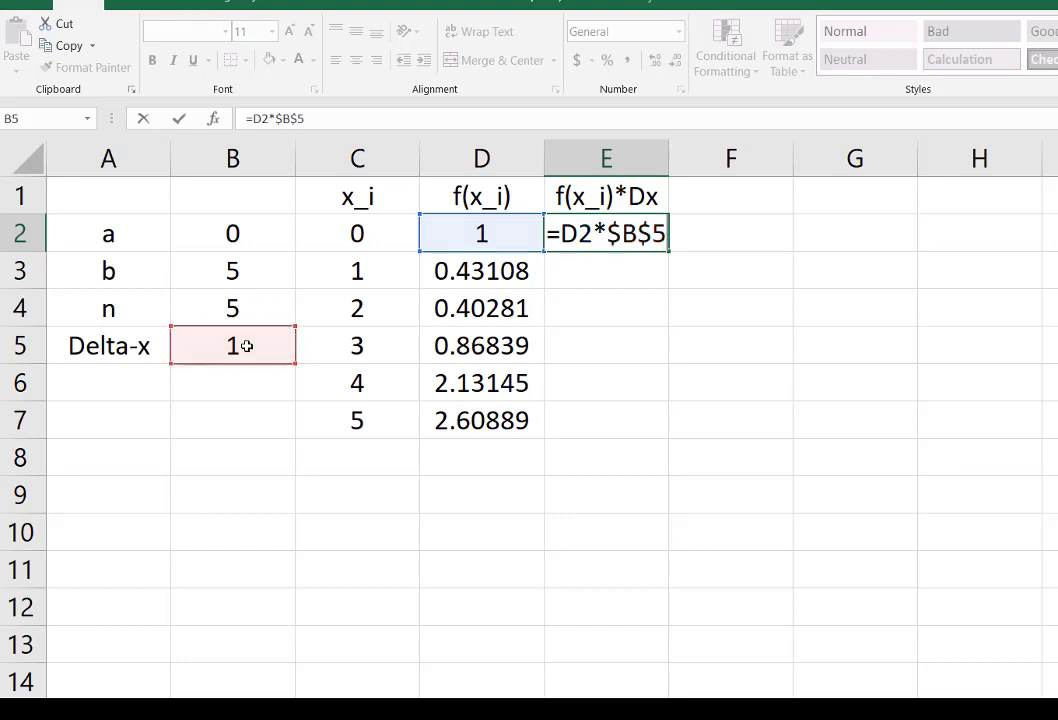
key("Return")
left_click(641, 235)
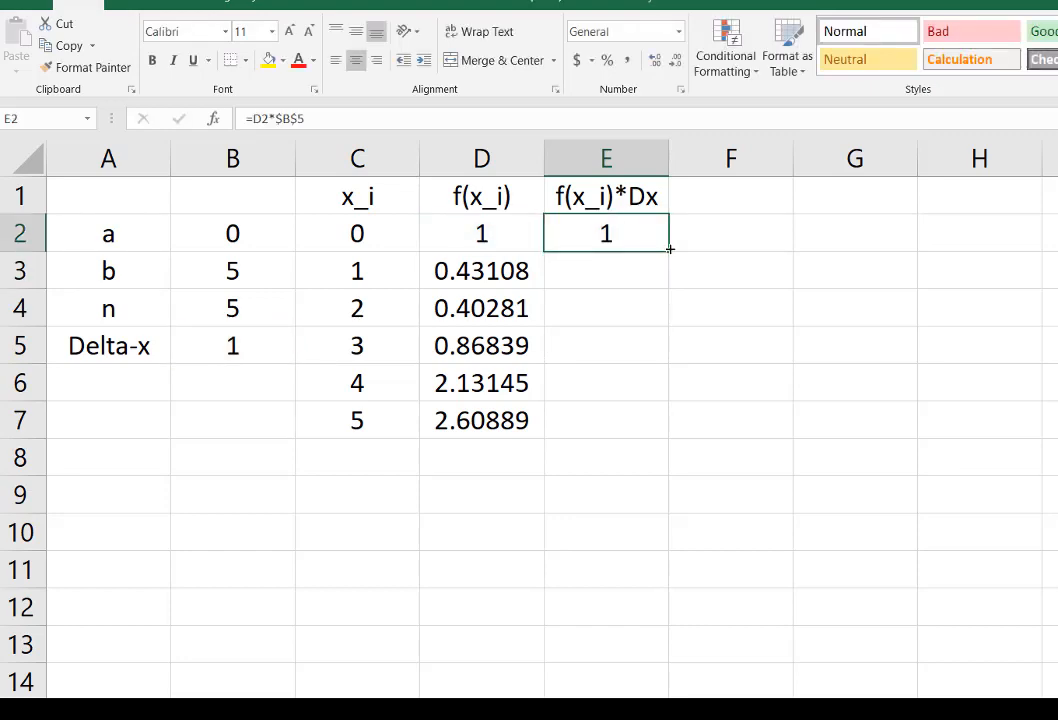
left_click_drag(670, 254, 667, 430)
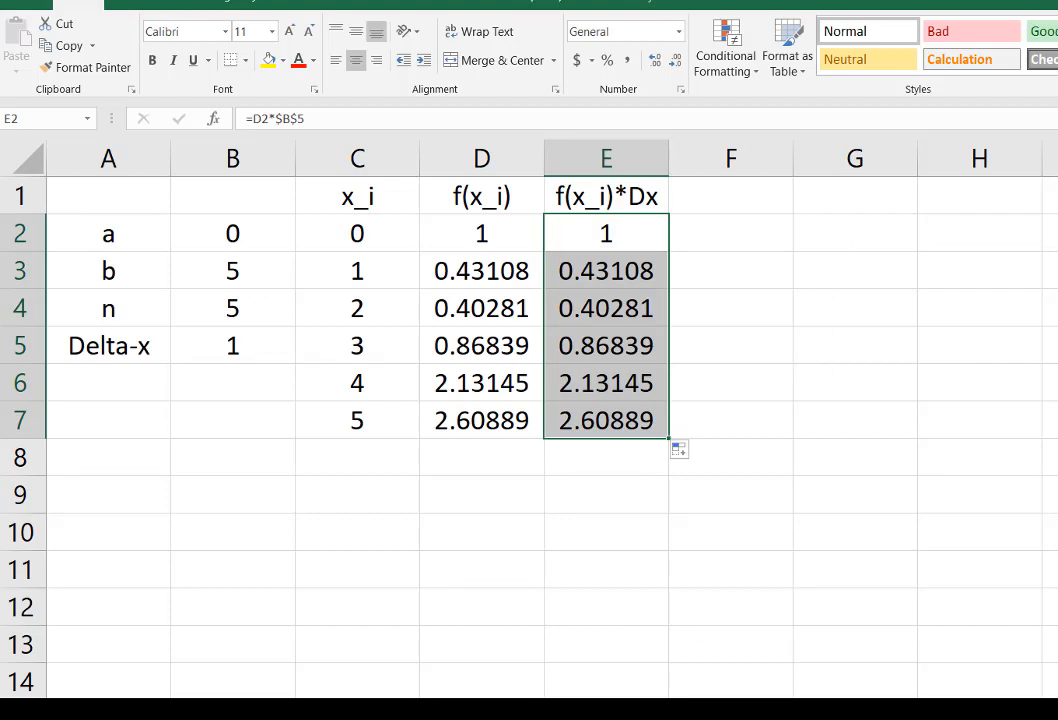
Step: Review the summation formula in TeXRendr, and back in Excel examine cell E2 and the function values from D2 down to D7
left_click(560, 711)
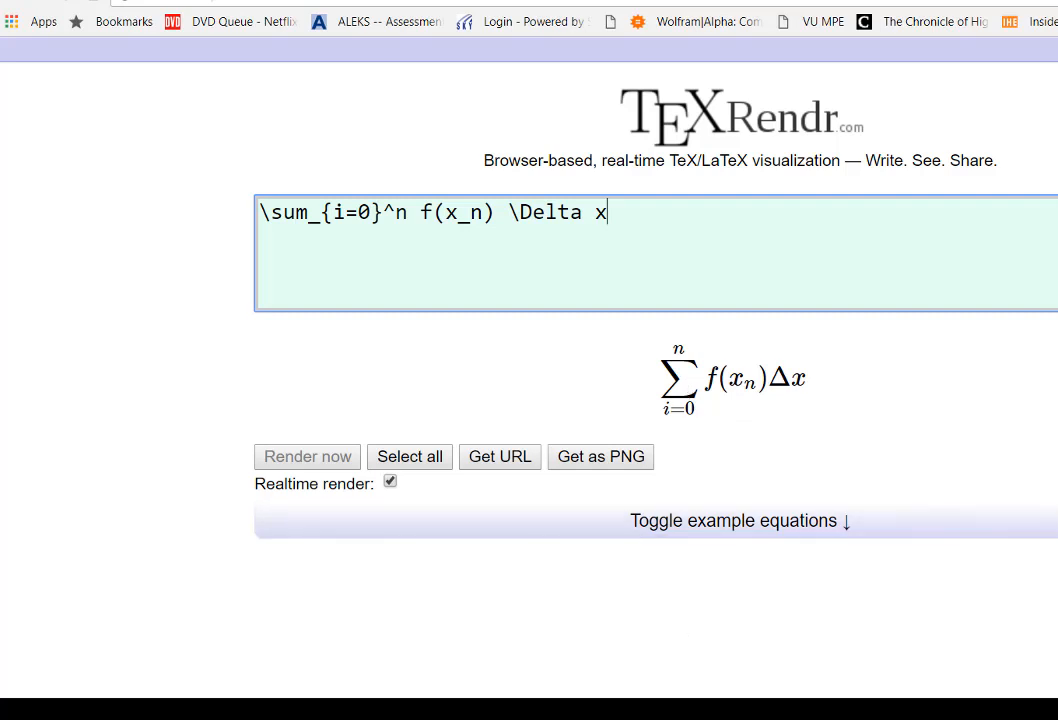
key("alt+Tab")
left_click(620, 229)
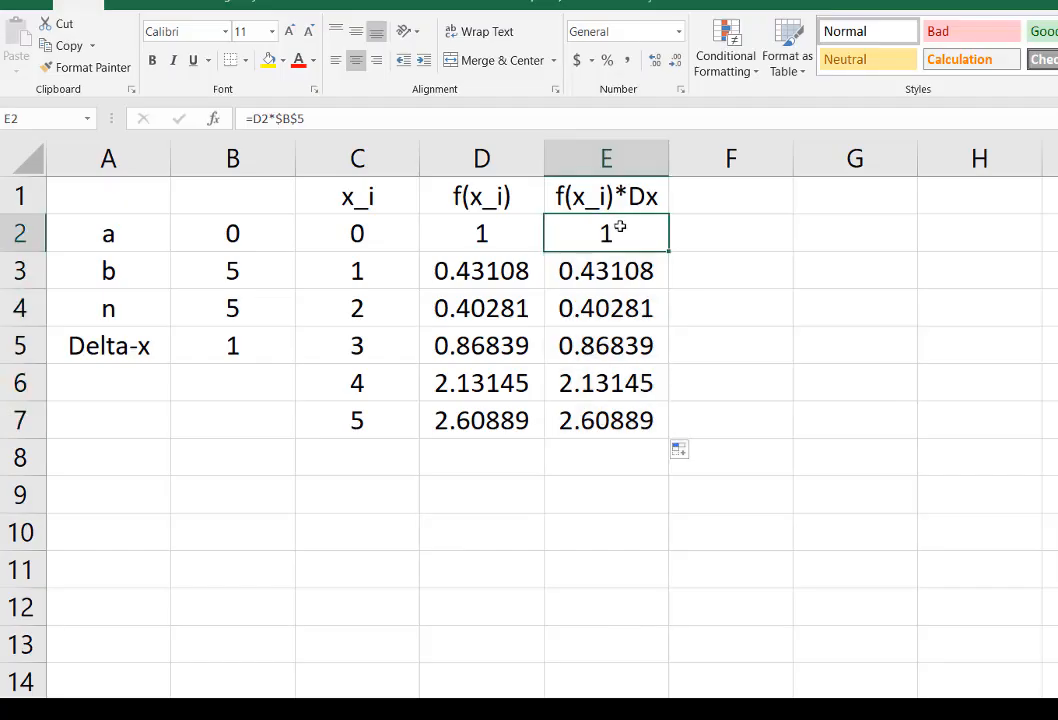
left_click(514, 229)
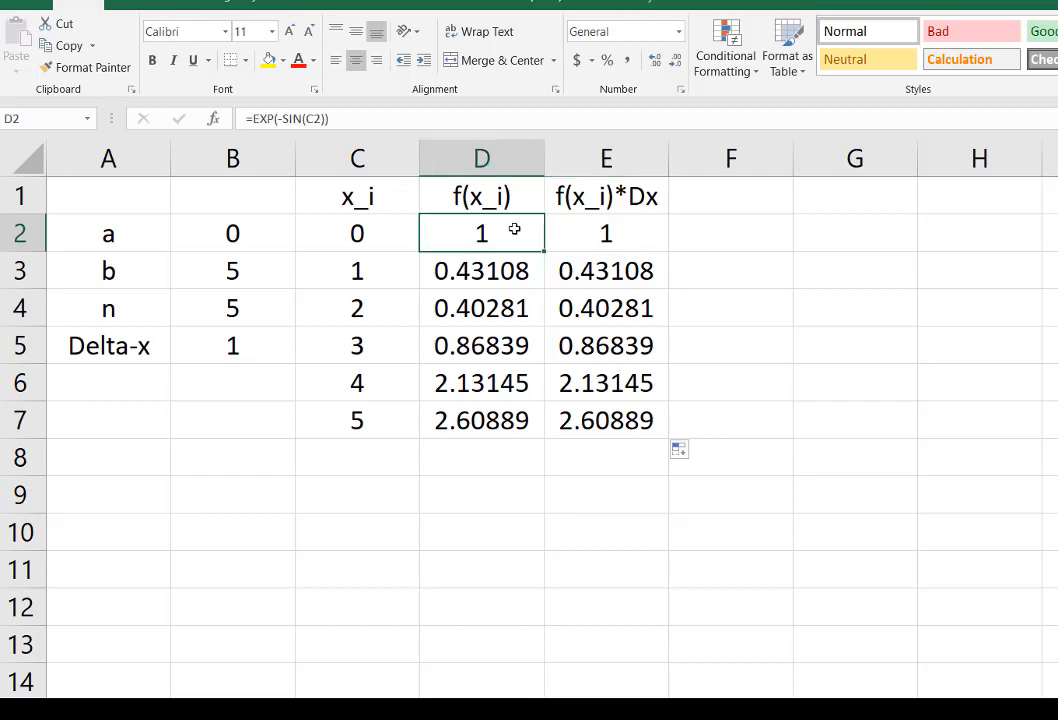
key("Down")
key("Down")
key("Down")
key("Down")
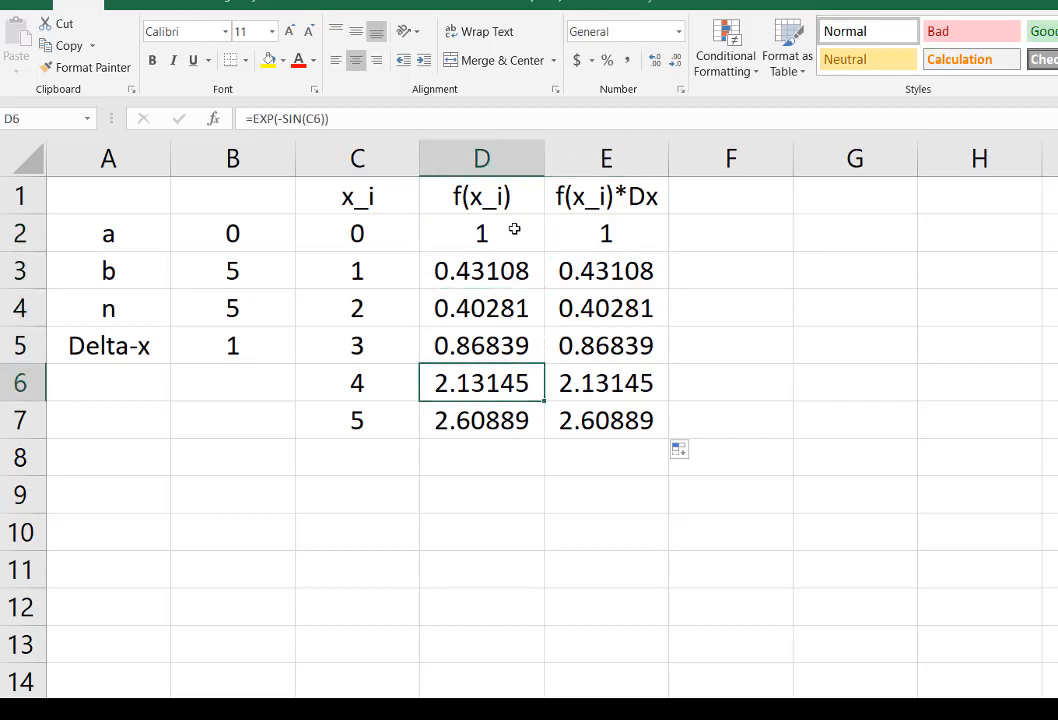
key("Down")
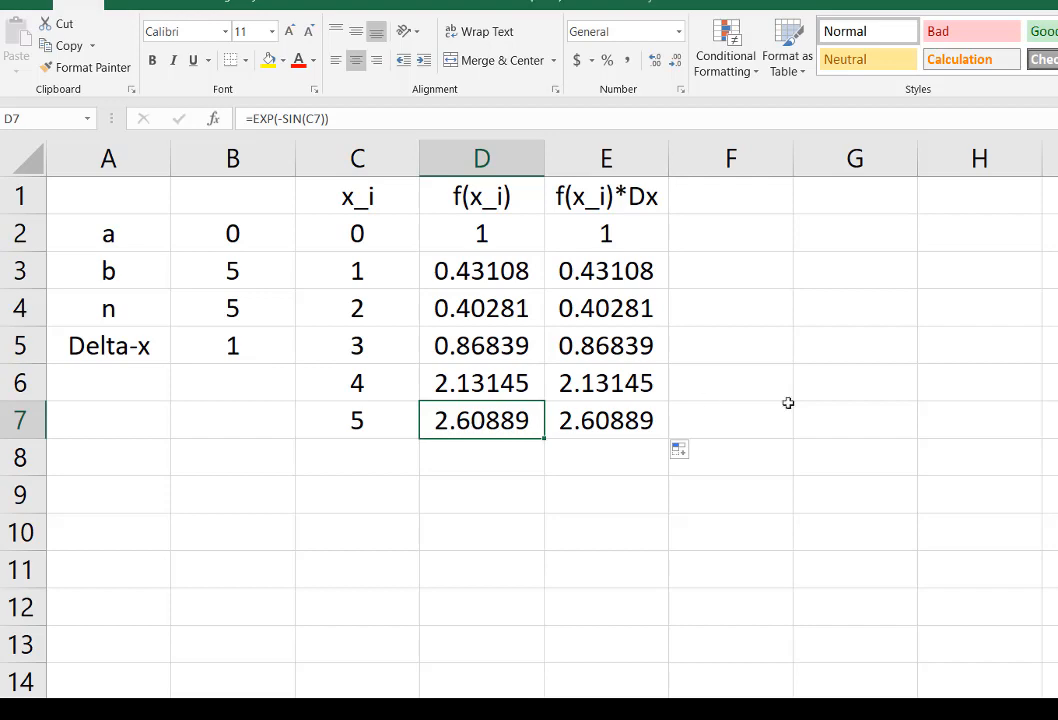
Step: Label G2 as LHR and calculate the left-hand Riemann sum in H2 with =sum(E2:E6)
left_click(826, 231)
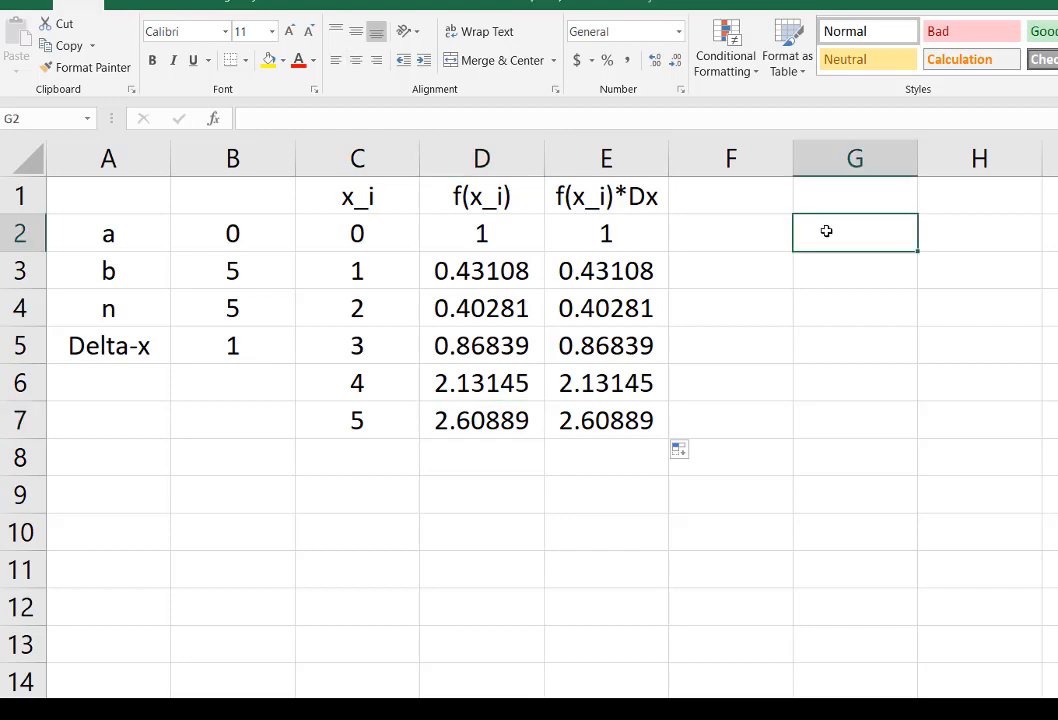
type("LHR")
key("Tab")
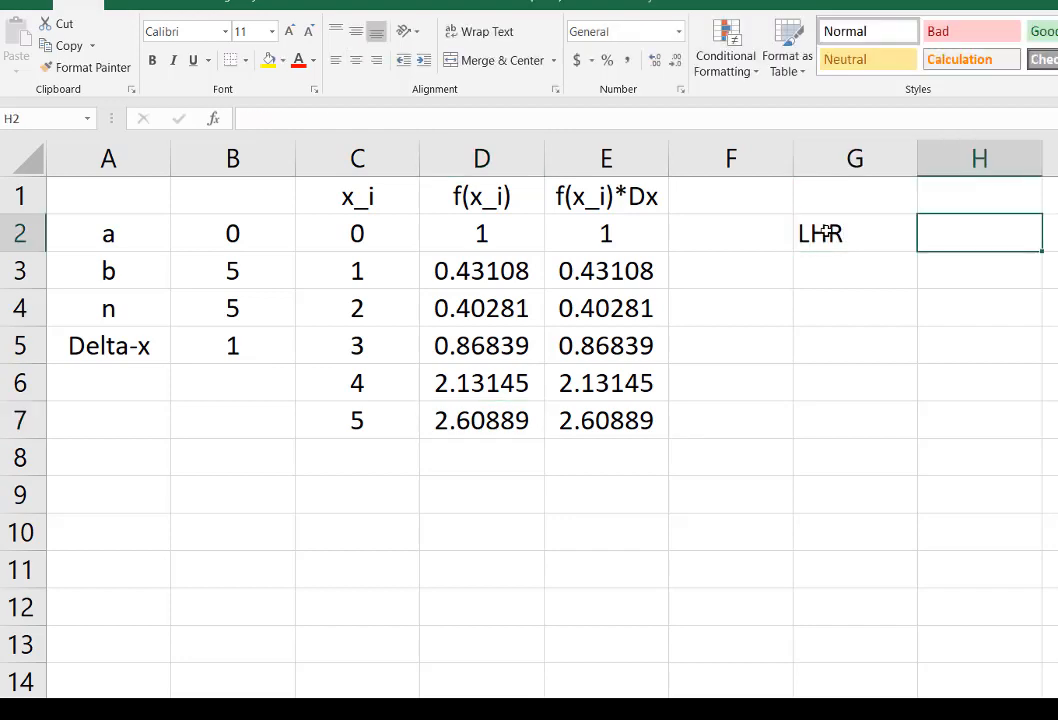
type("=")
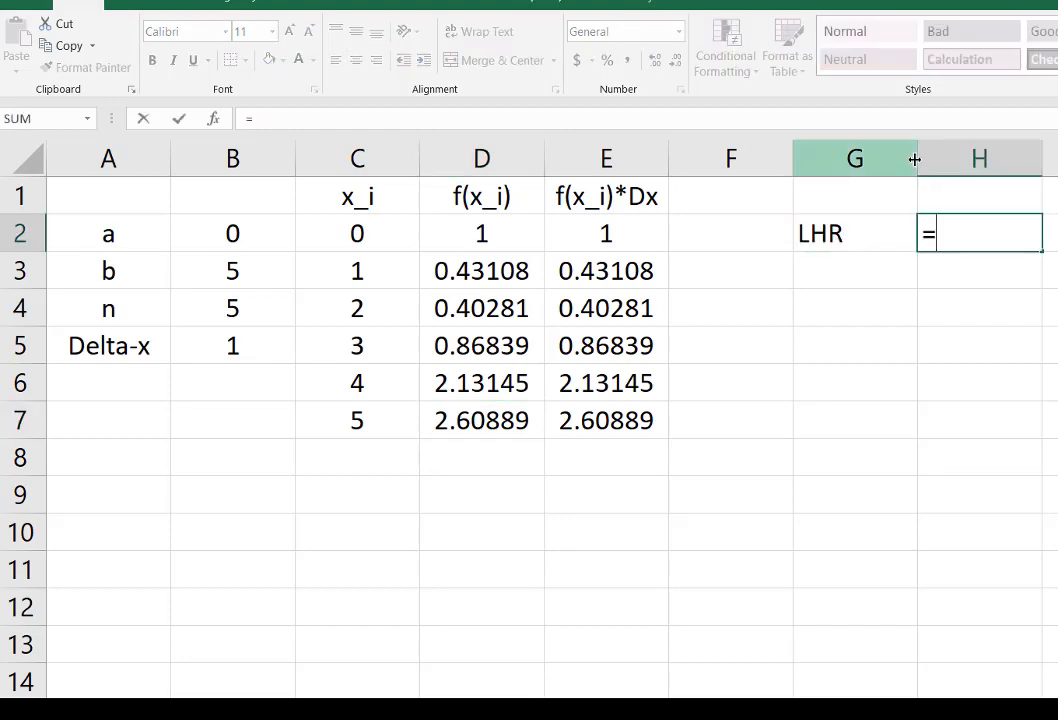
type("s")
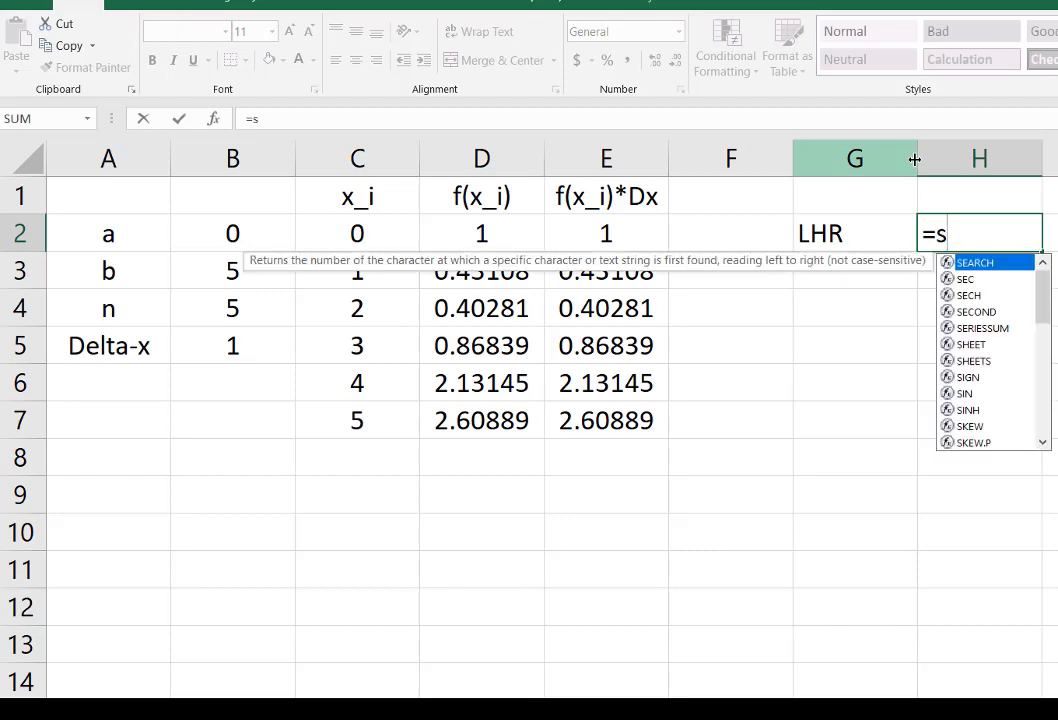
type("um")
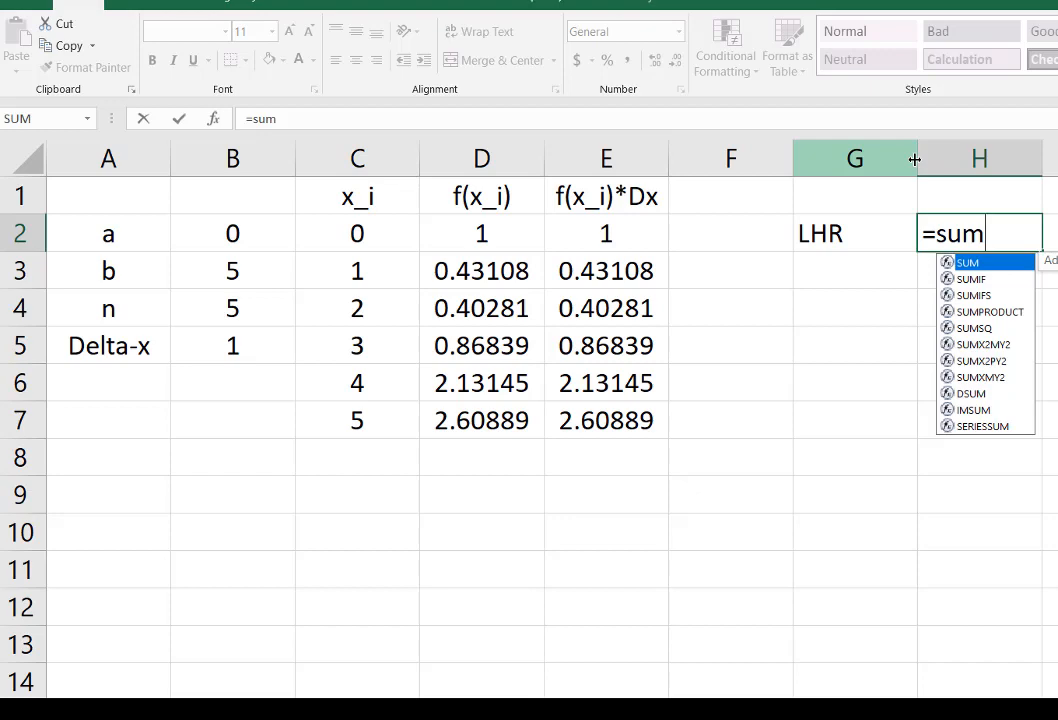
type("(")
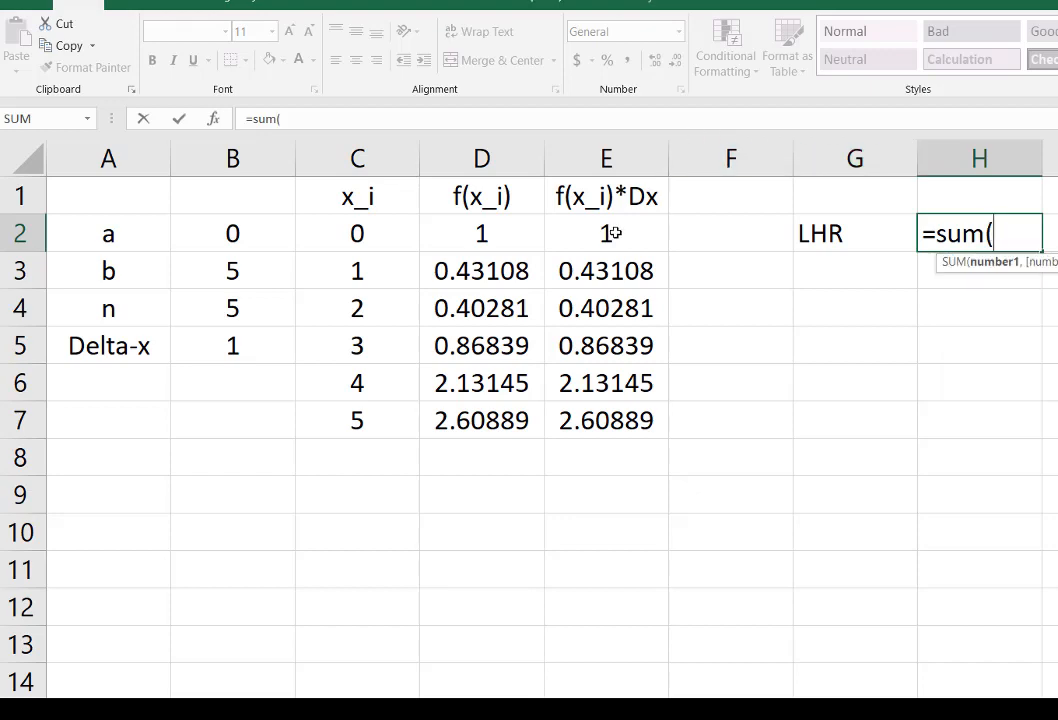
left_click_drag(613, 234, 620, 380)
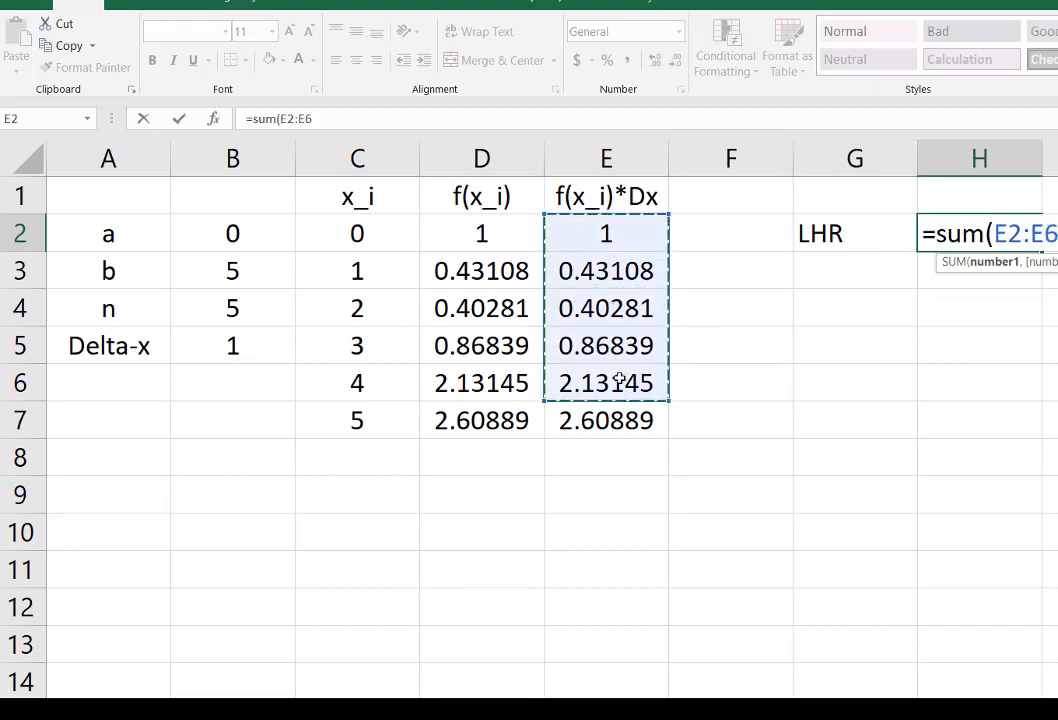
type(")")
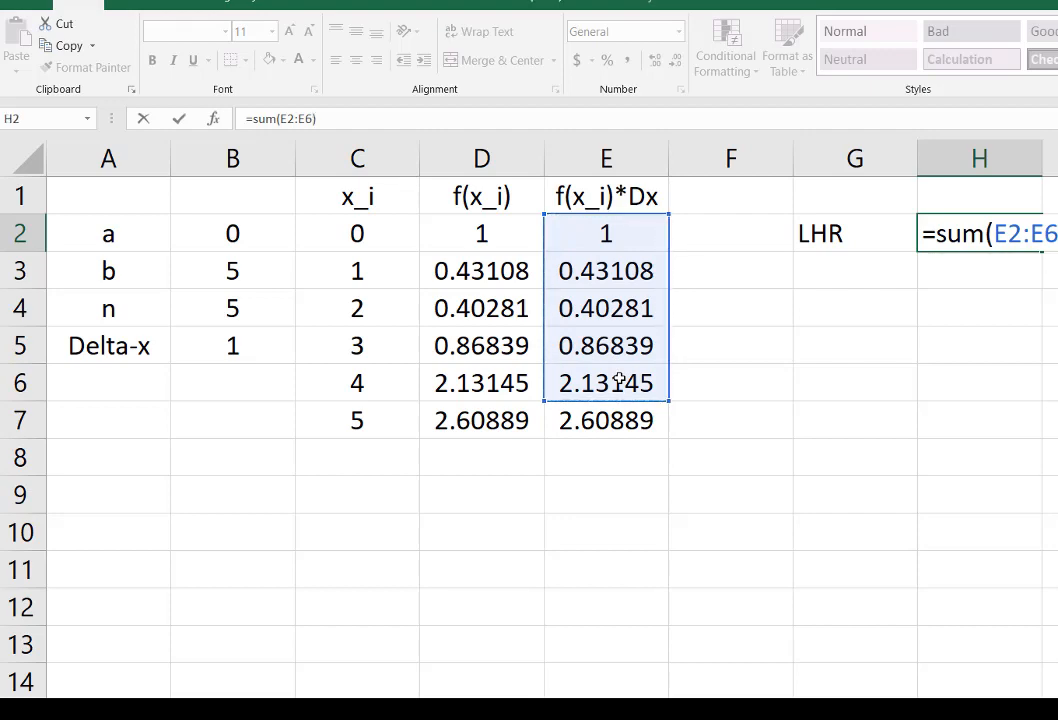
key("Return")
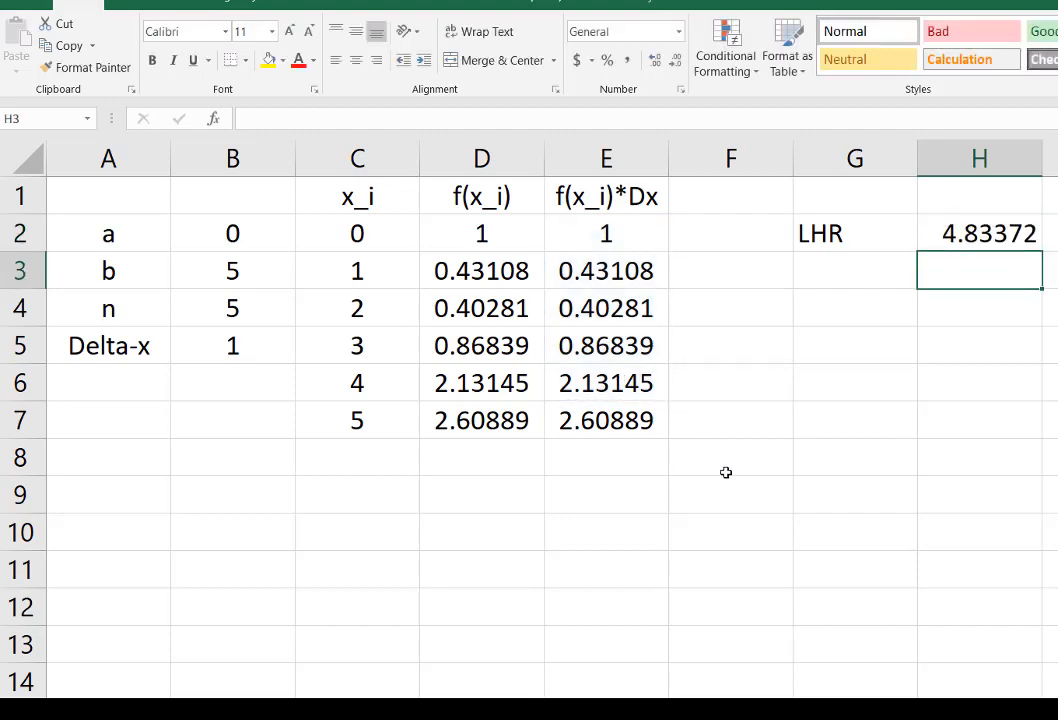
Step: Label G3 as RHR and calculate the right-hand Riemann sum in H3 with =sum(E3:E7)
left_click(824, 281)
type("RHR")
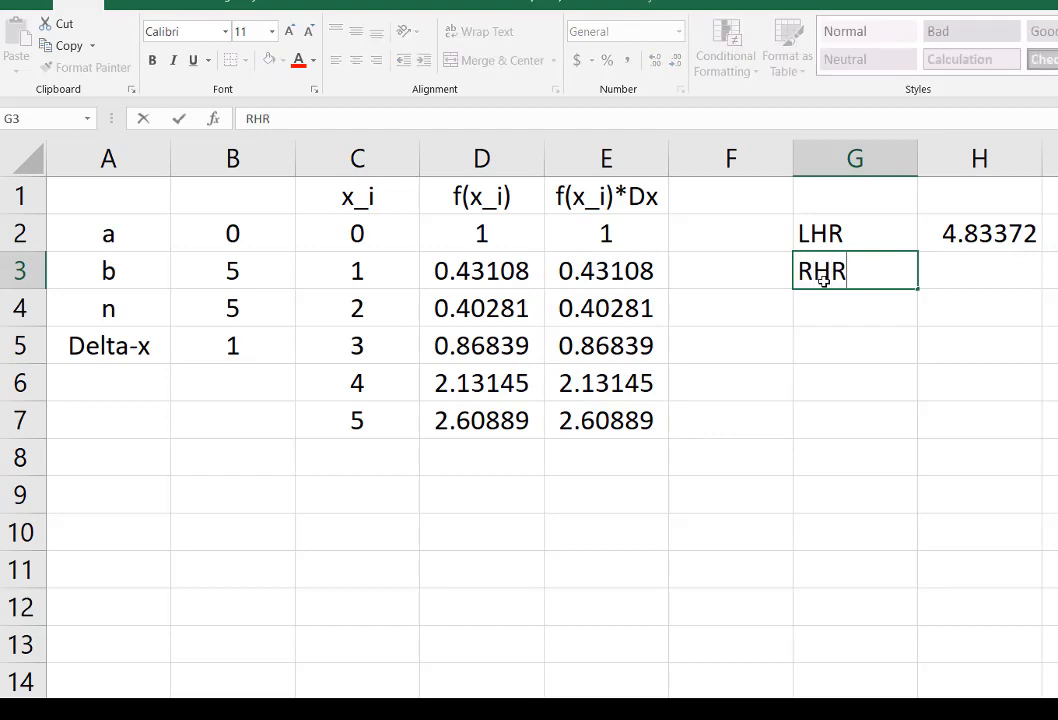
key("Tab")
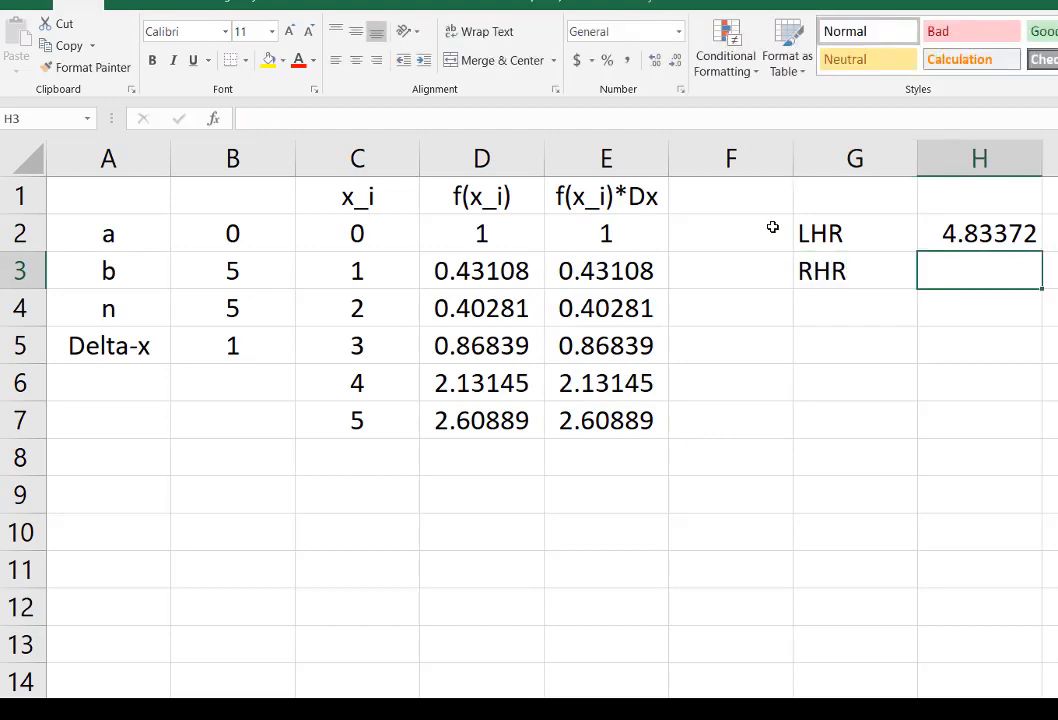
left_click(620, 233)
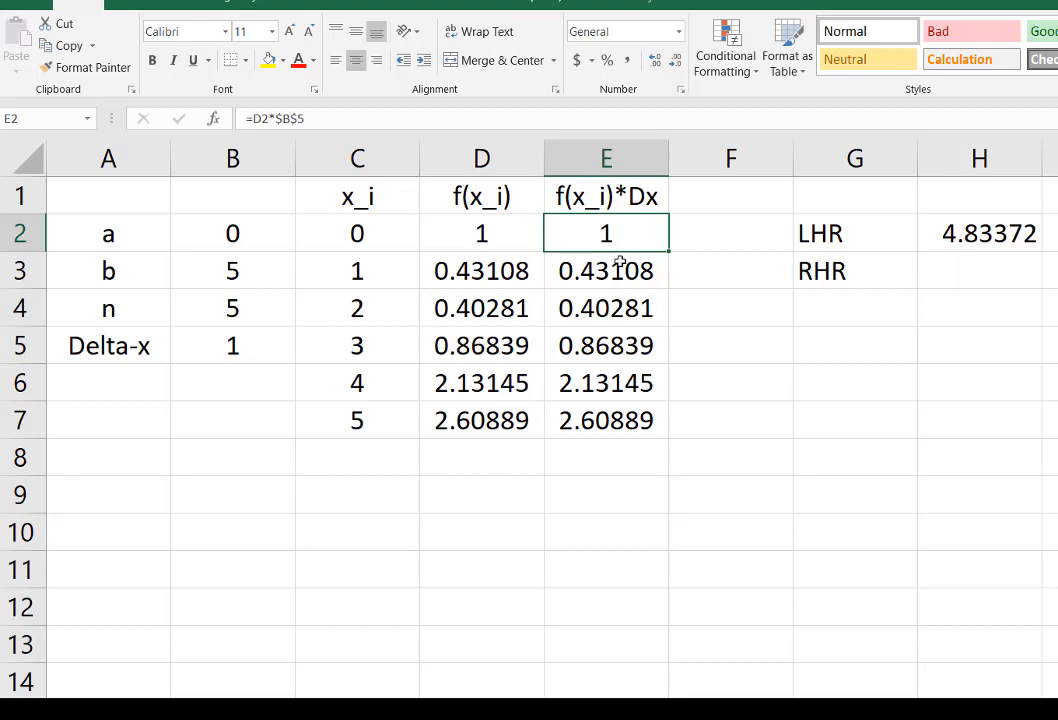
left_click(619, 265)
left_click(990, 258)
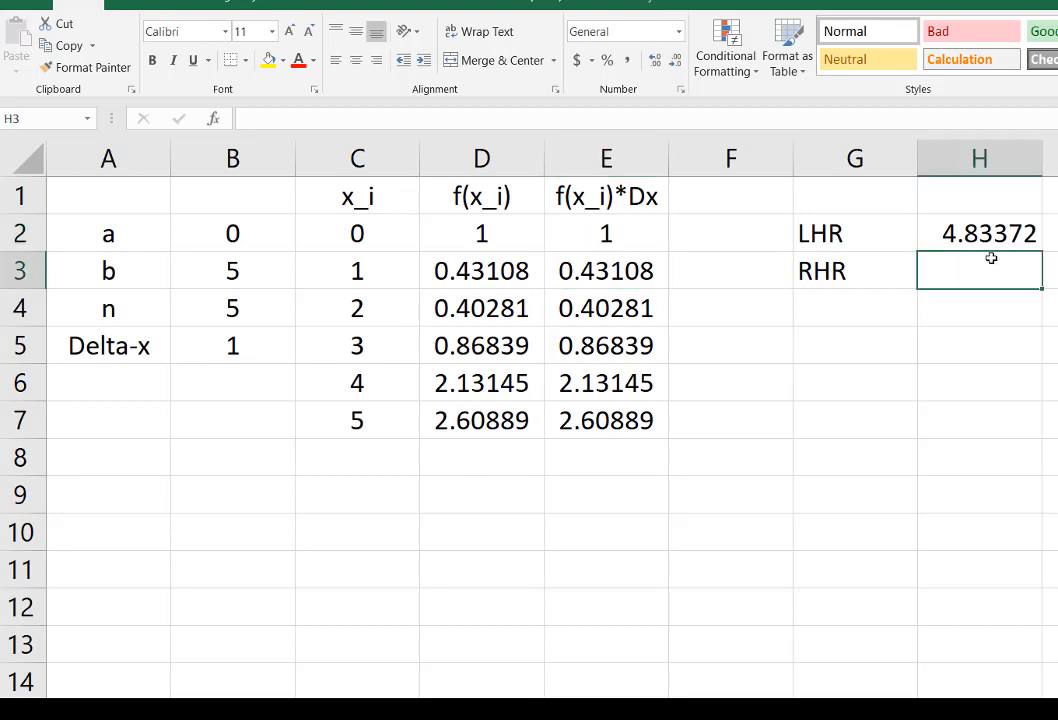
type("=sum(")
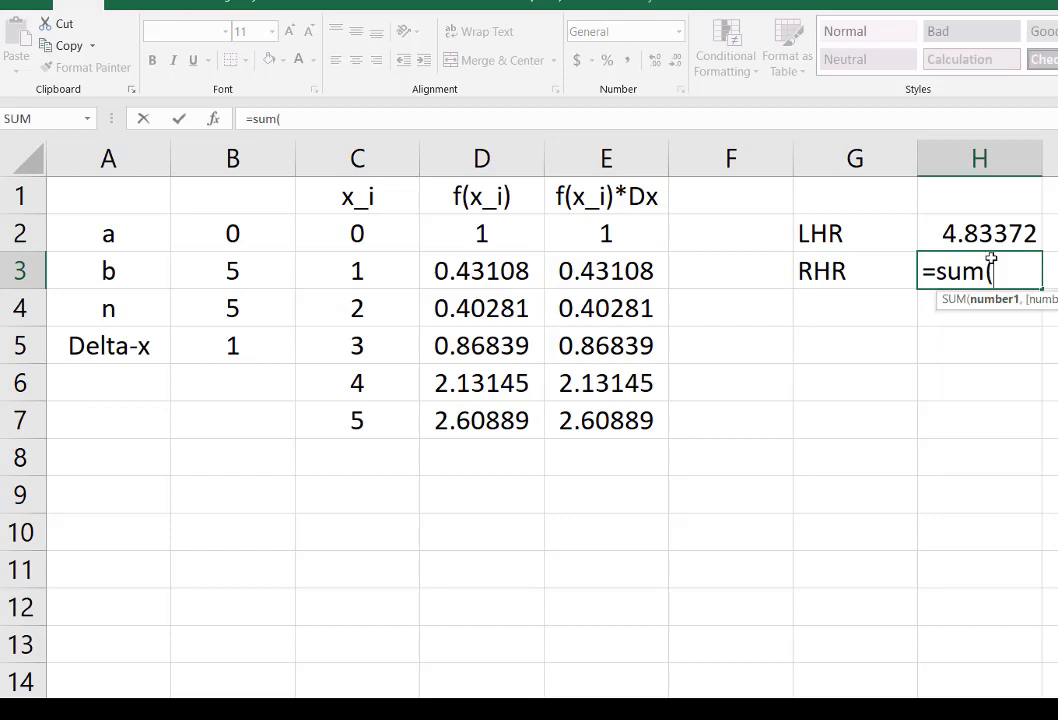
left_click_drag(603, 283, 619, 426)
type(")")
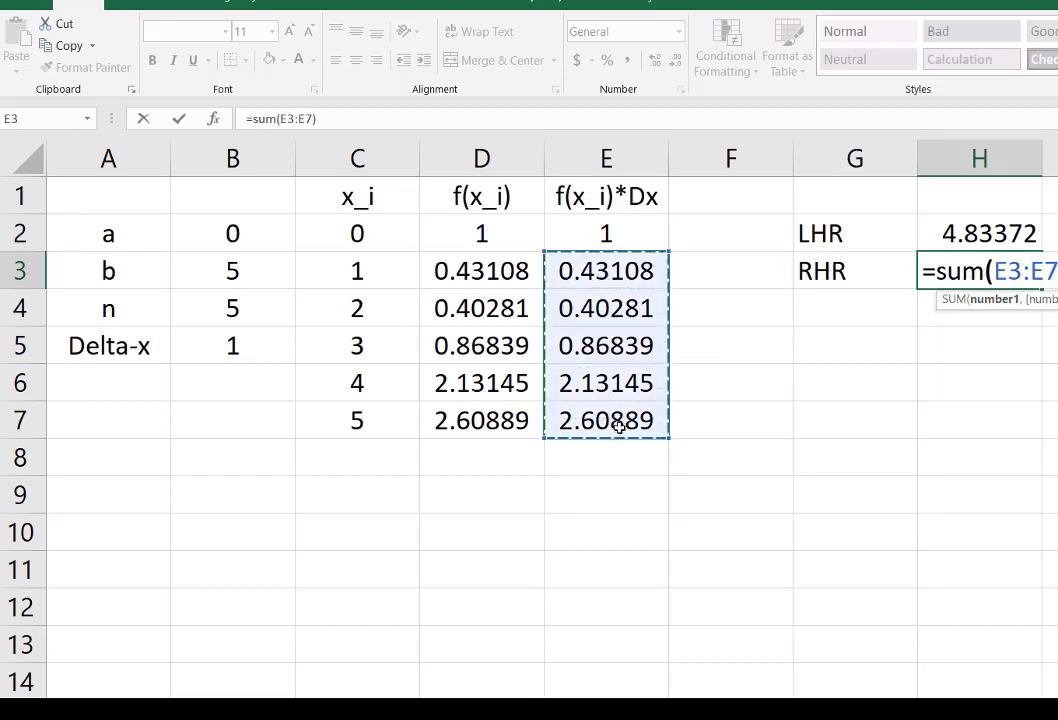
key("Return")
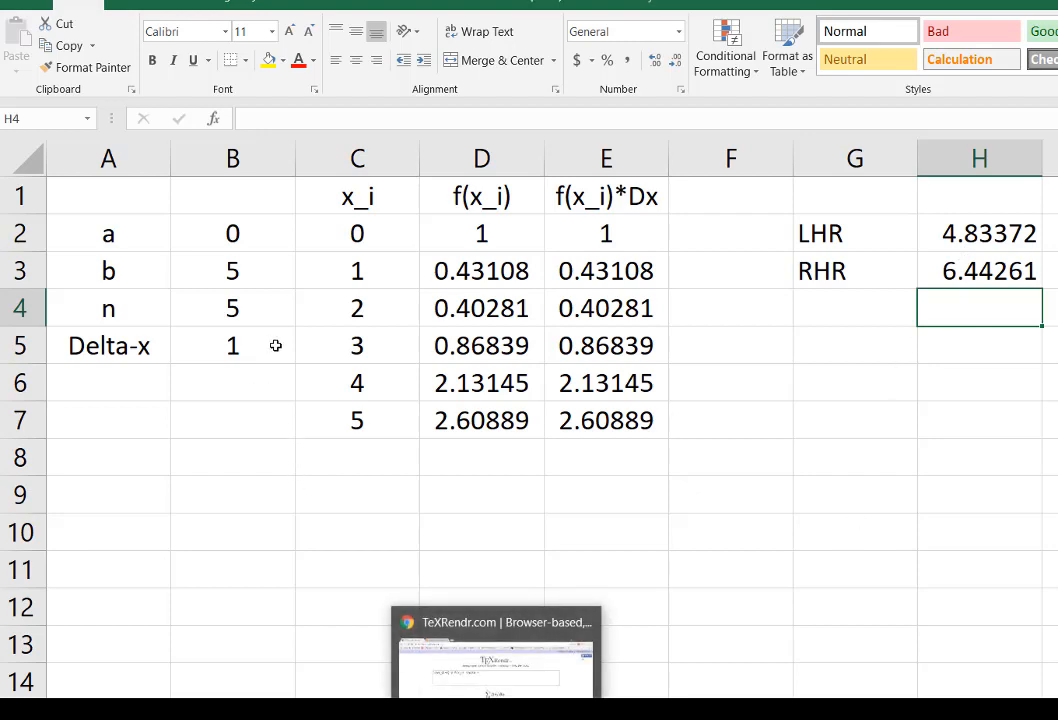
Step: Review the summation formula in TeXRendr, and back in Excel set n in B4 to 10
left_click(496, 672)
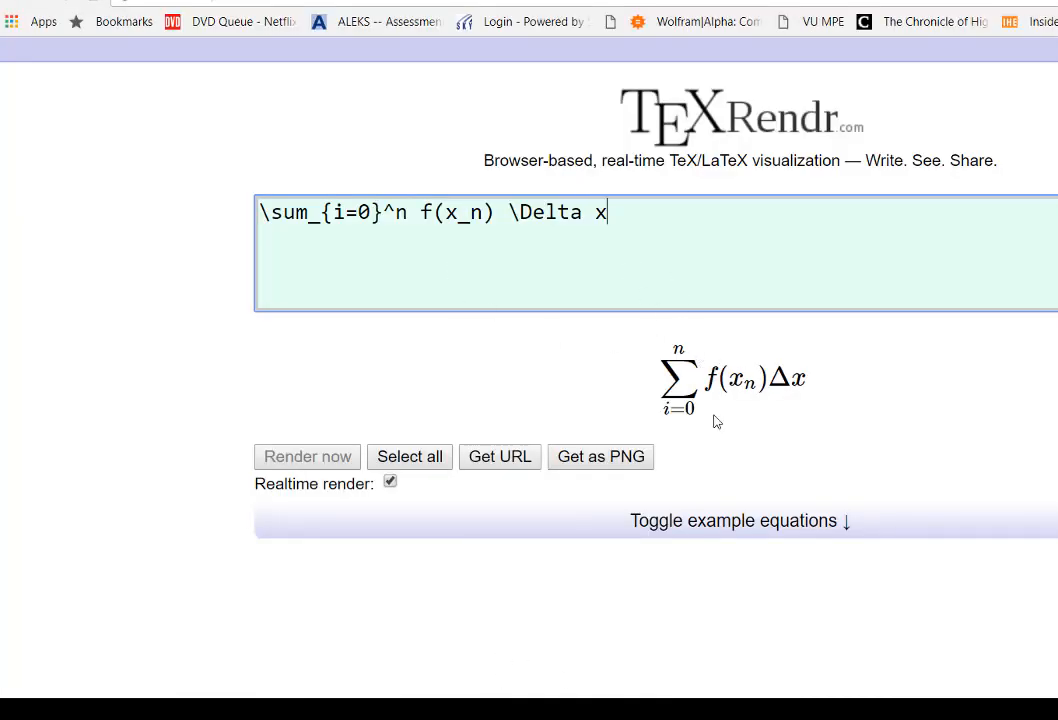
left_click(704, 710)
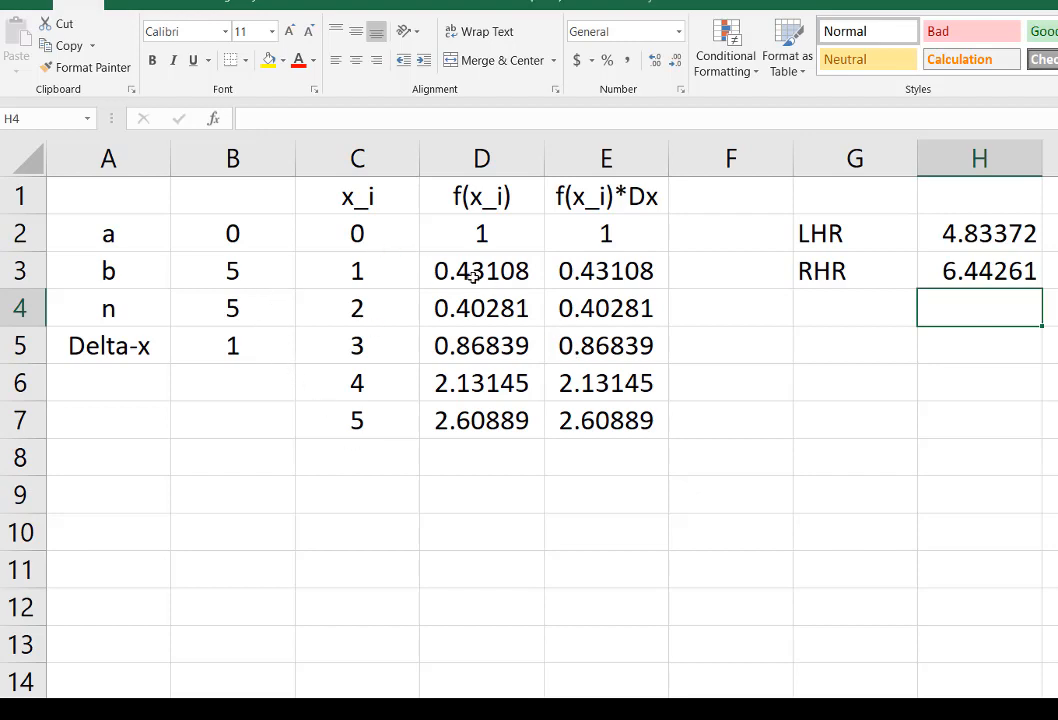
left_click(243, 309)
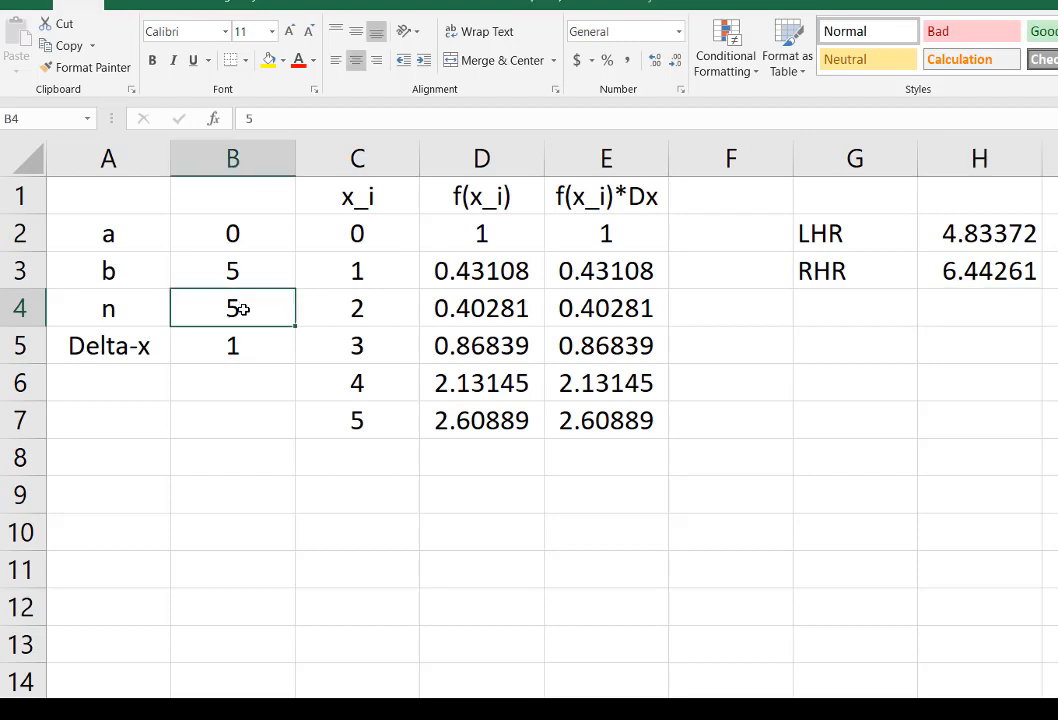
type("10")
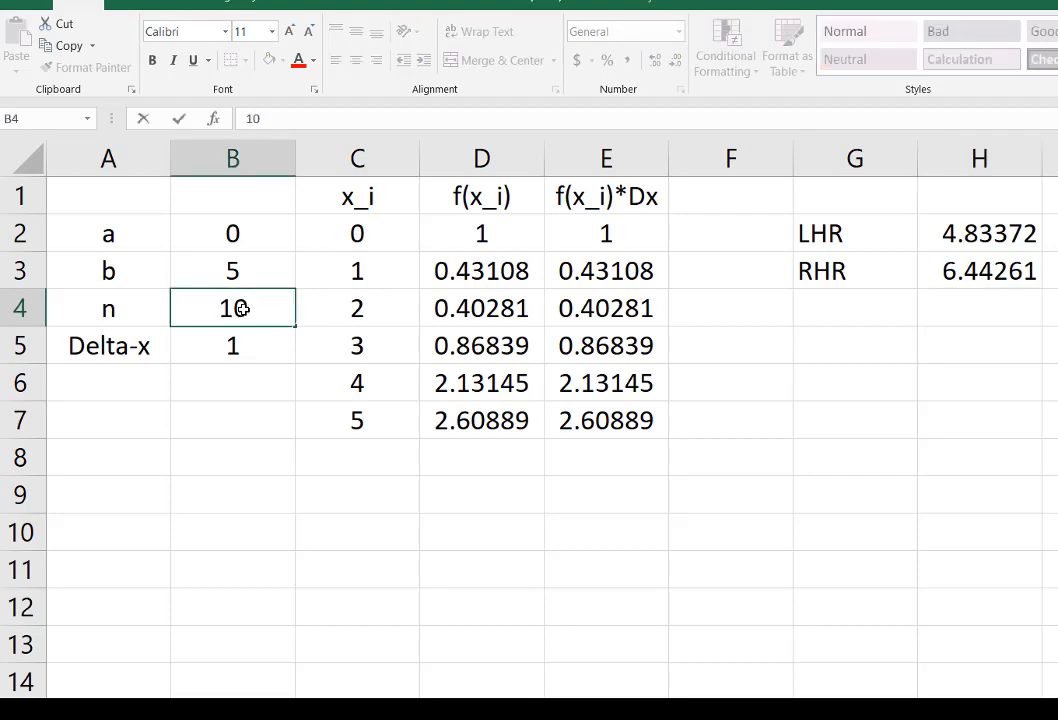
key("Return")
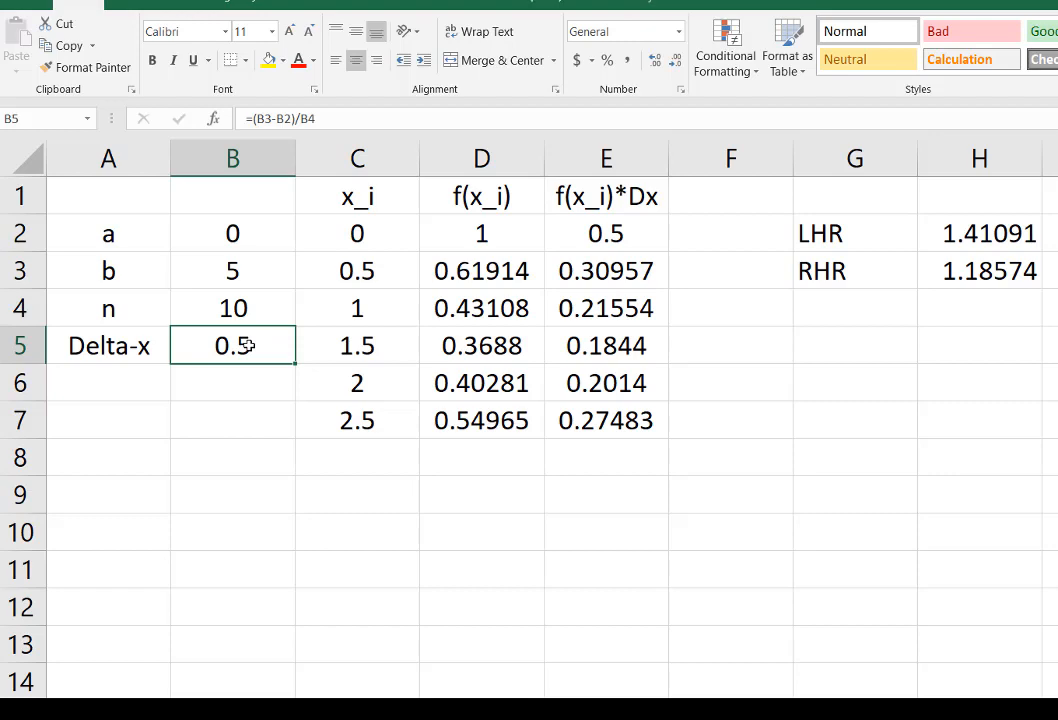
Step: Fill the x_i, f(x_i) and f(x_i)*Dx formulas from C7:E7 down through row 12
left_click(357, 241)
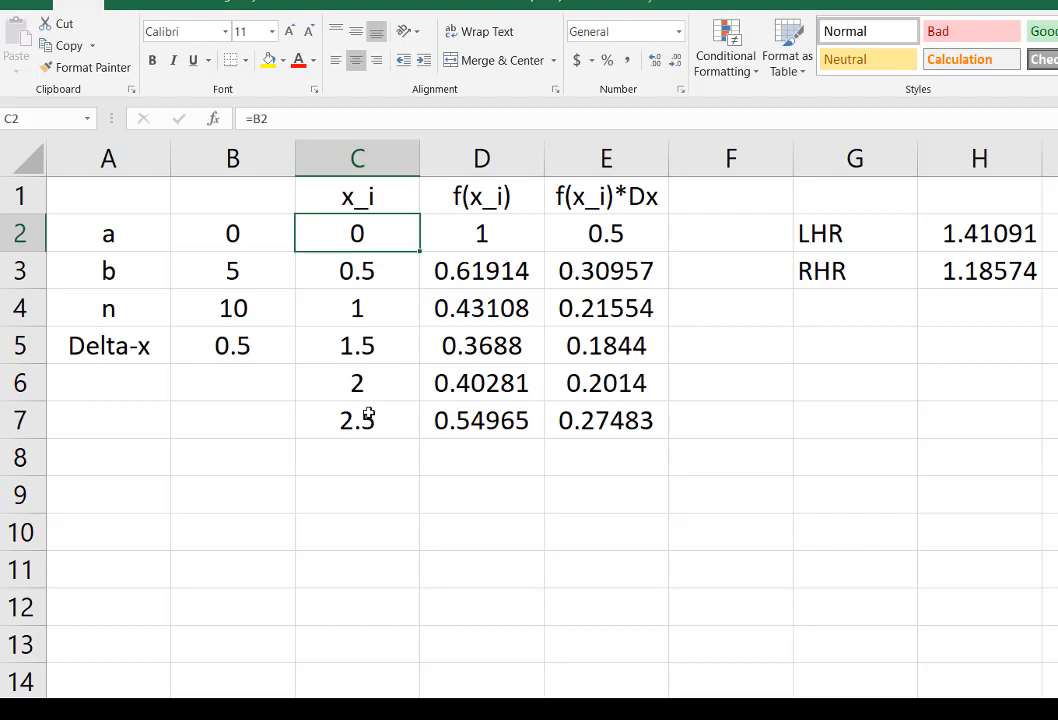
left_click_drag(369, 414, 677, 630)
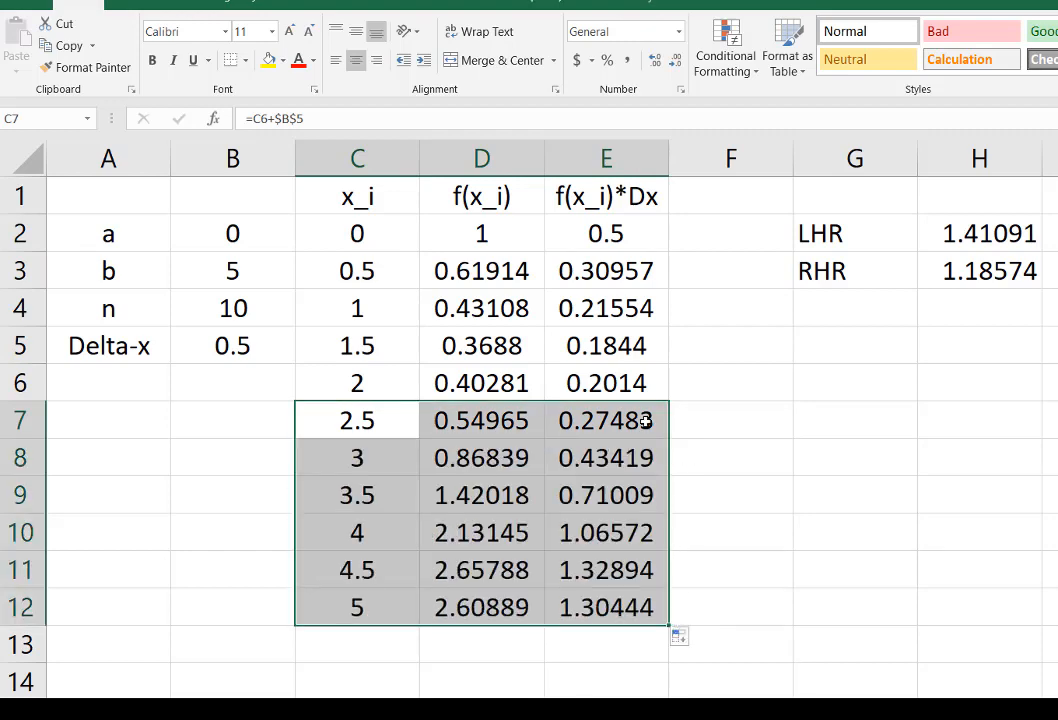
left_click(636, 422)
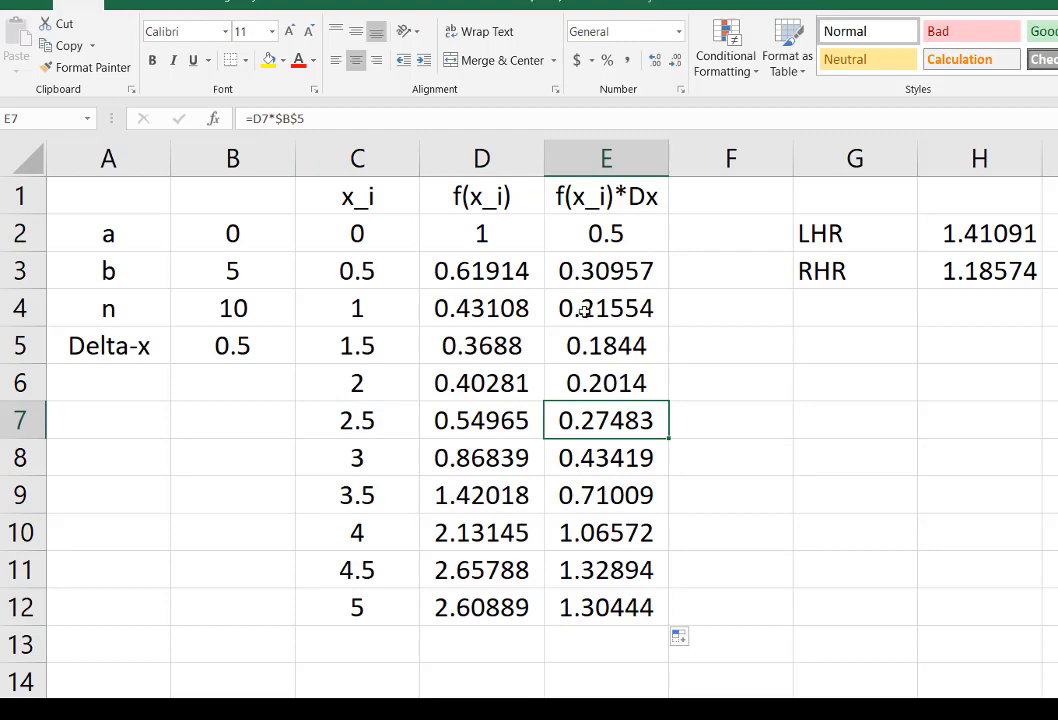
Step: Examine the function values and products in columns D and E, checking the formulas in D7 and across row 9
left_click_drag(486, 240, 633, 607)
left_click(484, 418)
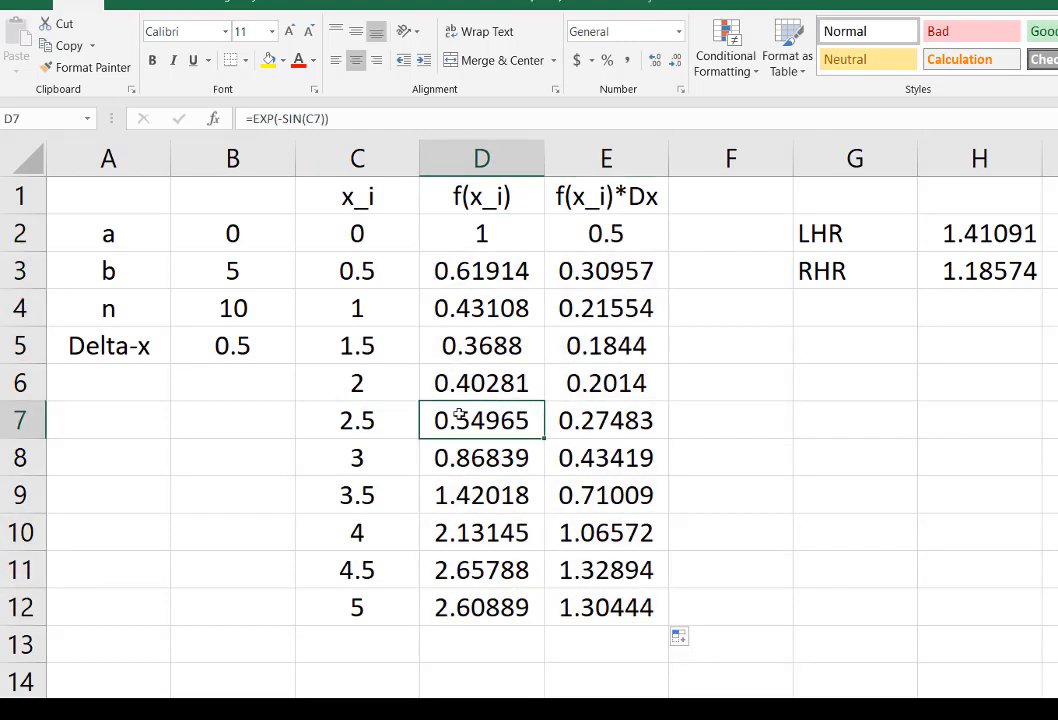
left_click(508, 494)
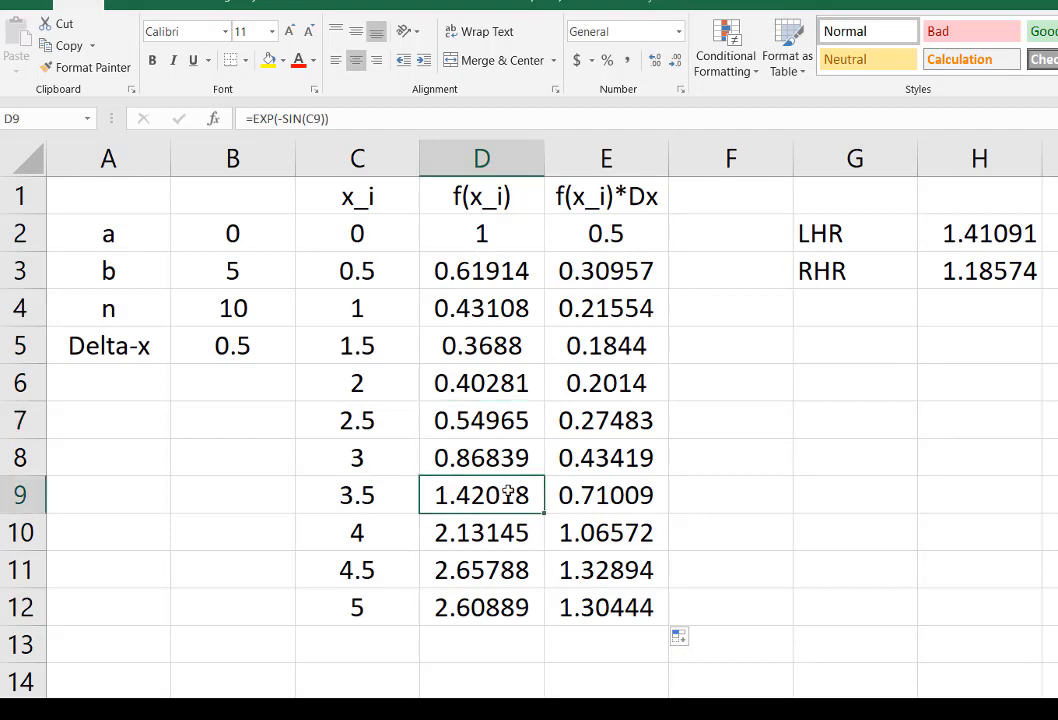
left_click(358, 496)
left_click(590, 494)
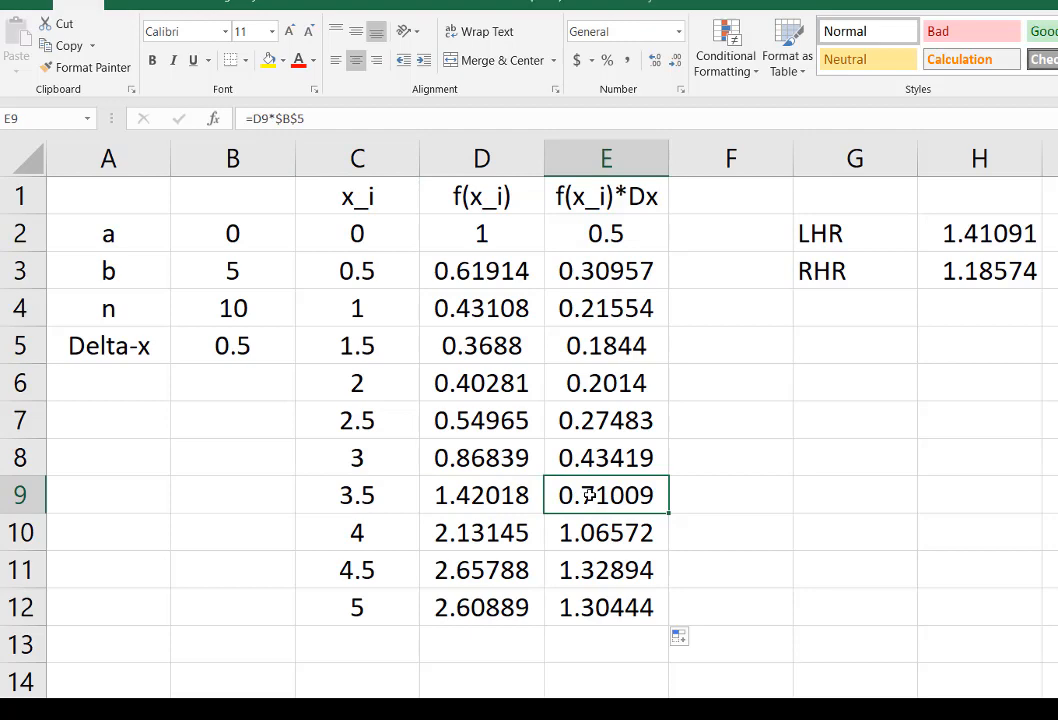
left_click(449, 496)
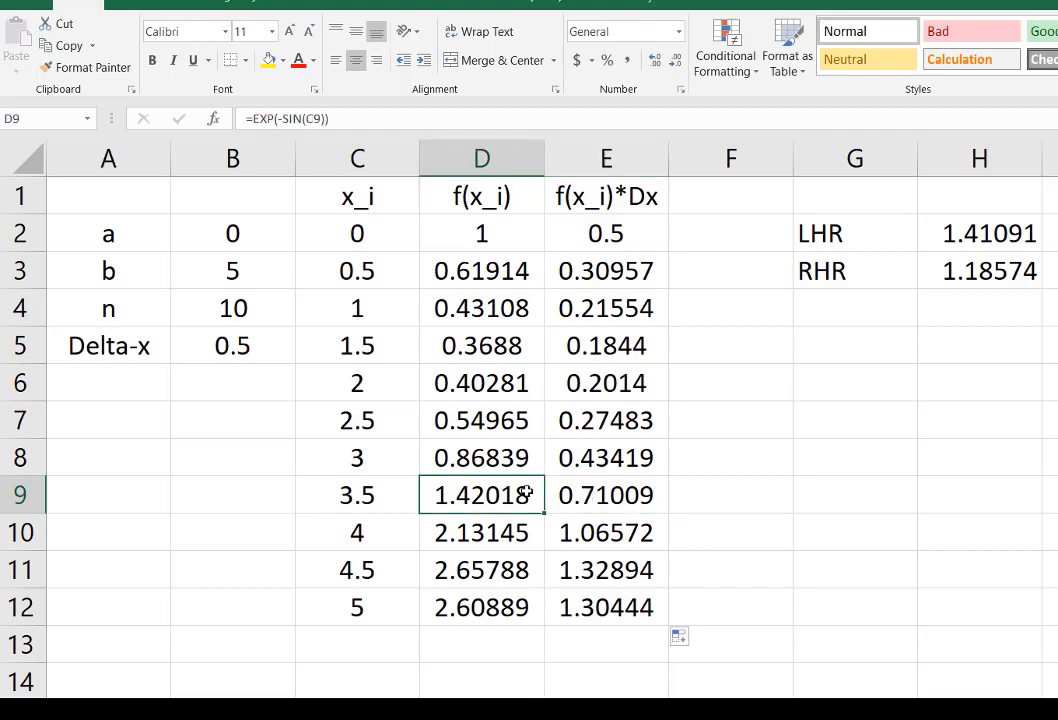
left_click(590, 494)
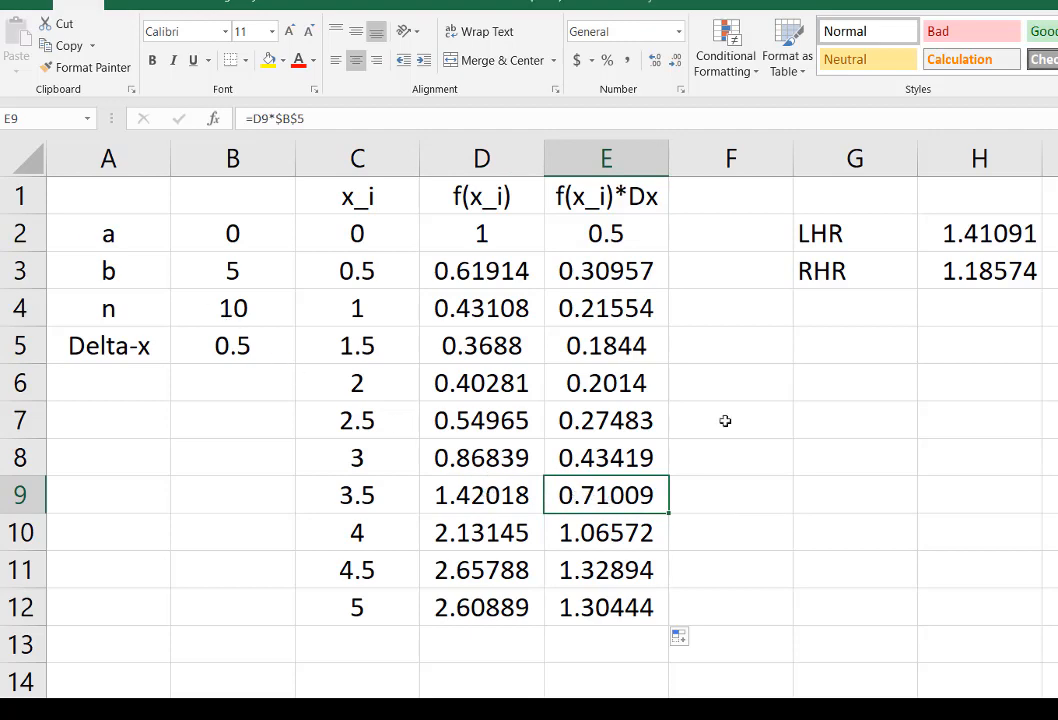
Step: Extend the left-hand sum in H2 to =SUM(E2:E11) and the right-hand sum in H3 to =SUM(E3:E12)
left_click(972, 233)
double_click(972, 233)
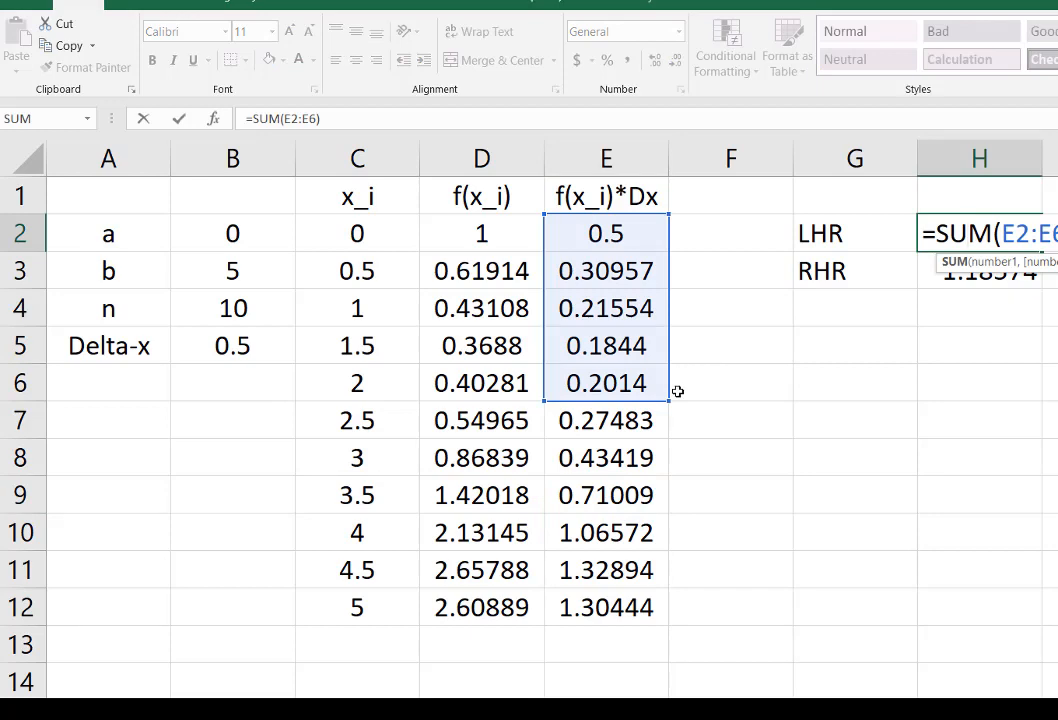
left_click_drag(671, 400, 665, 581)
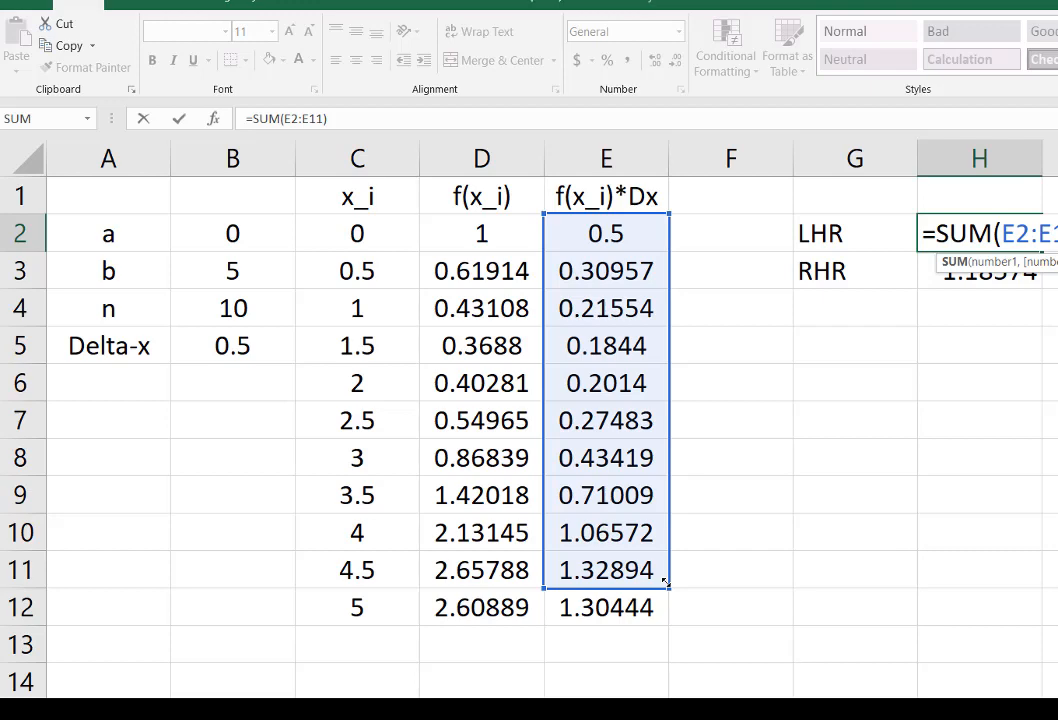
key("Return")
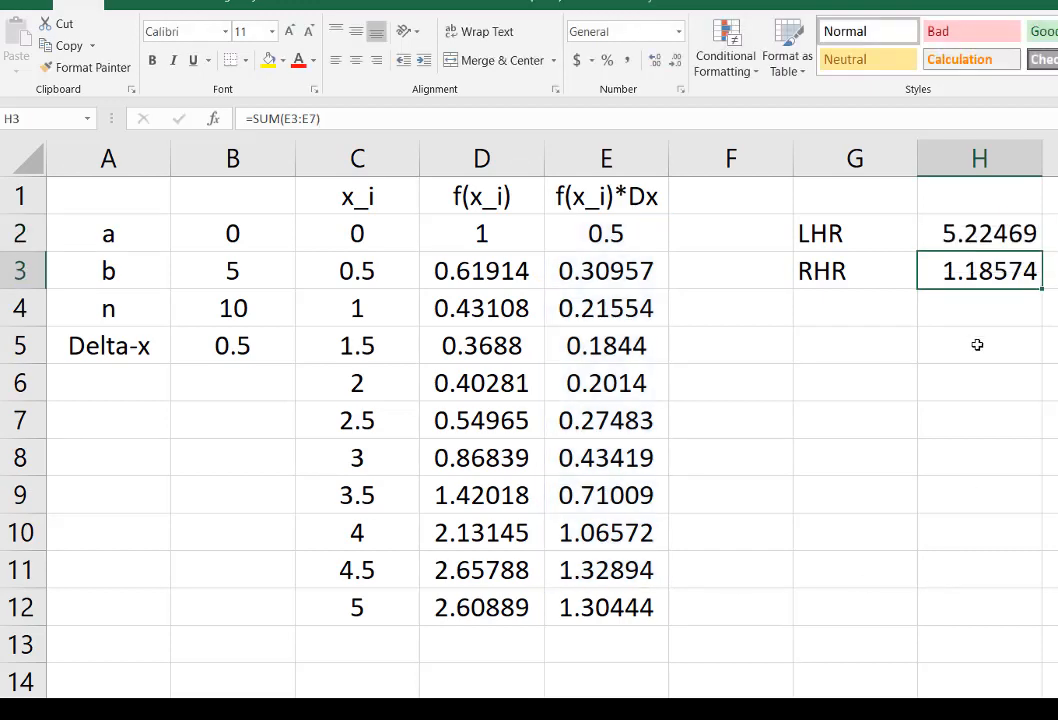
double_click(975, 270)
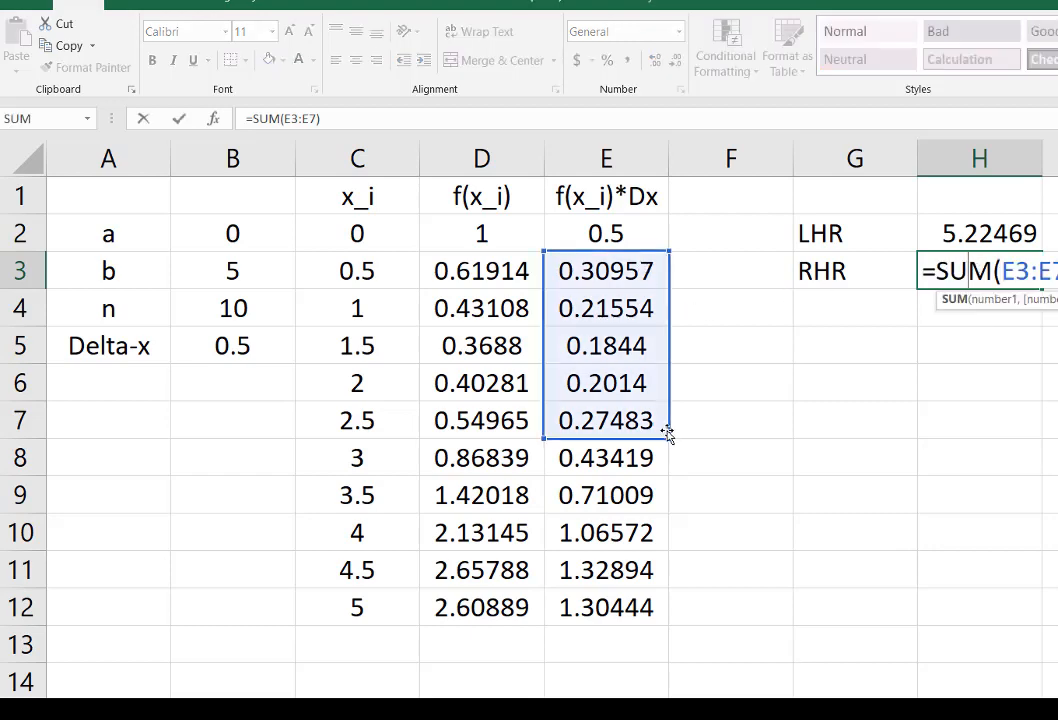
left_click_drag(670, 433, 663, 625)
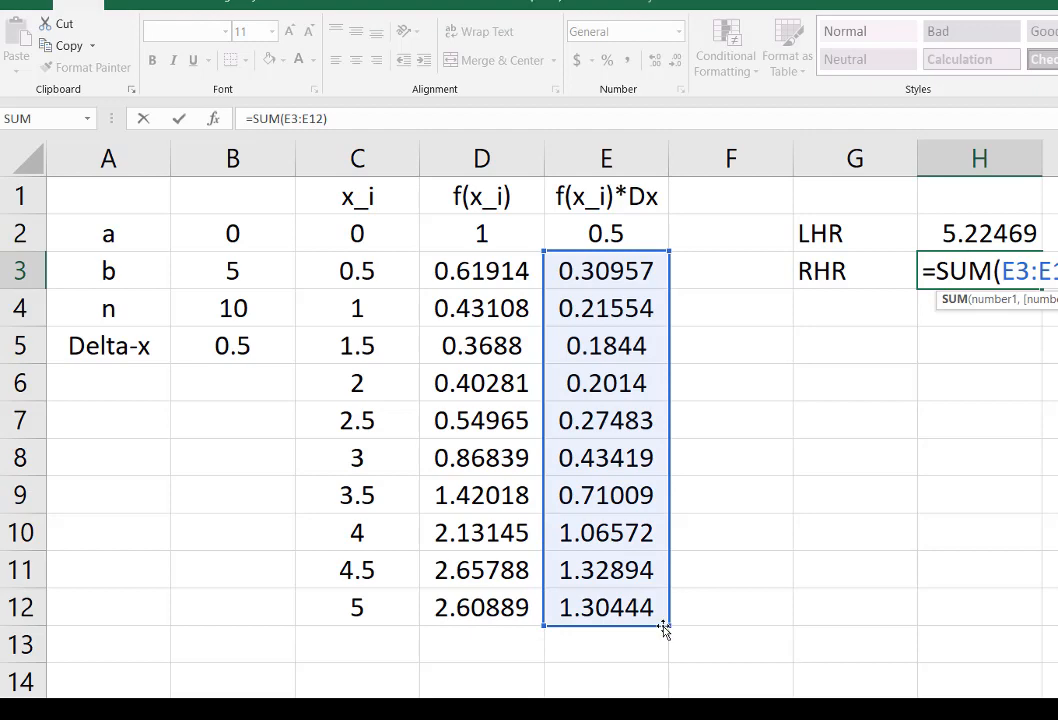
key("Return")
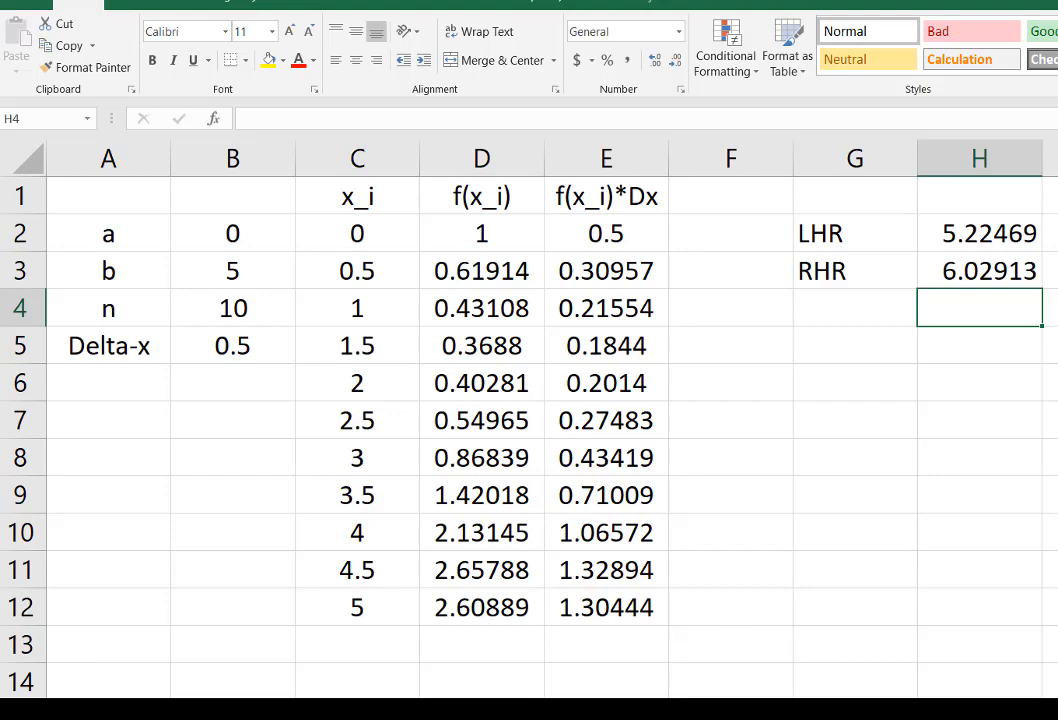
Step: Switch to WolframAlpha and evaluate the query integrate e^(-sin(x)) on [0,5]
key("alt+Tab")
left_click(323, 1)
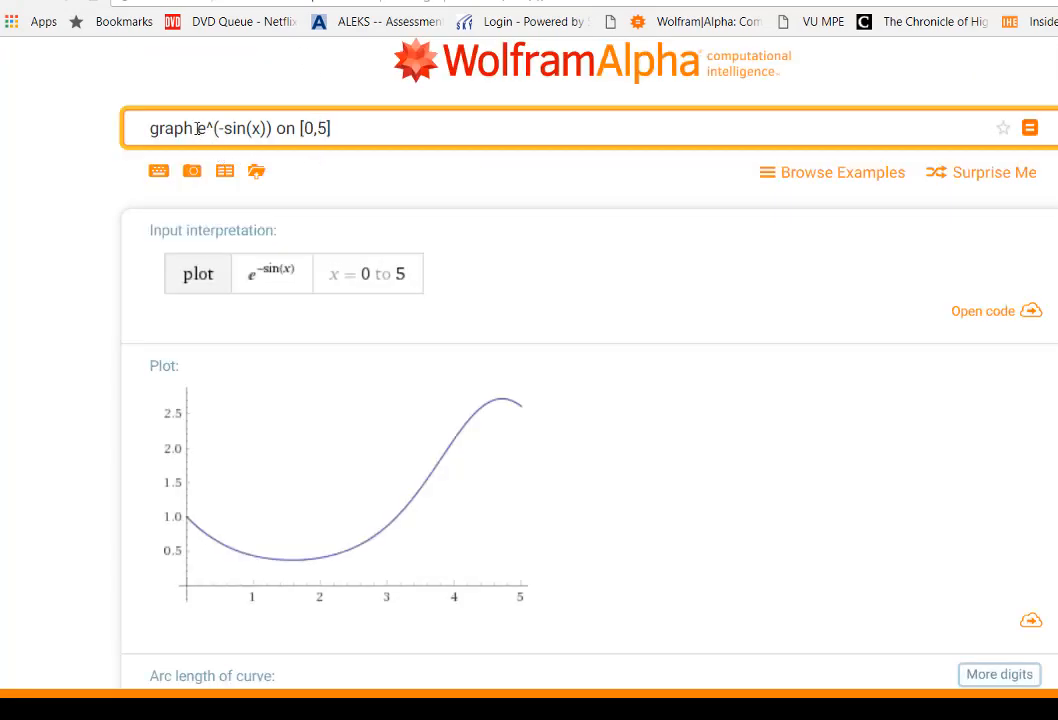
left_click_drag(197, 128, 71, 123)
type("in")
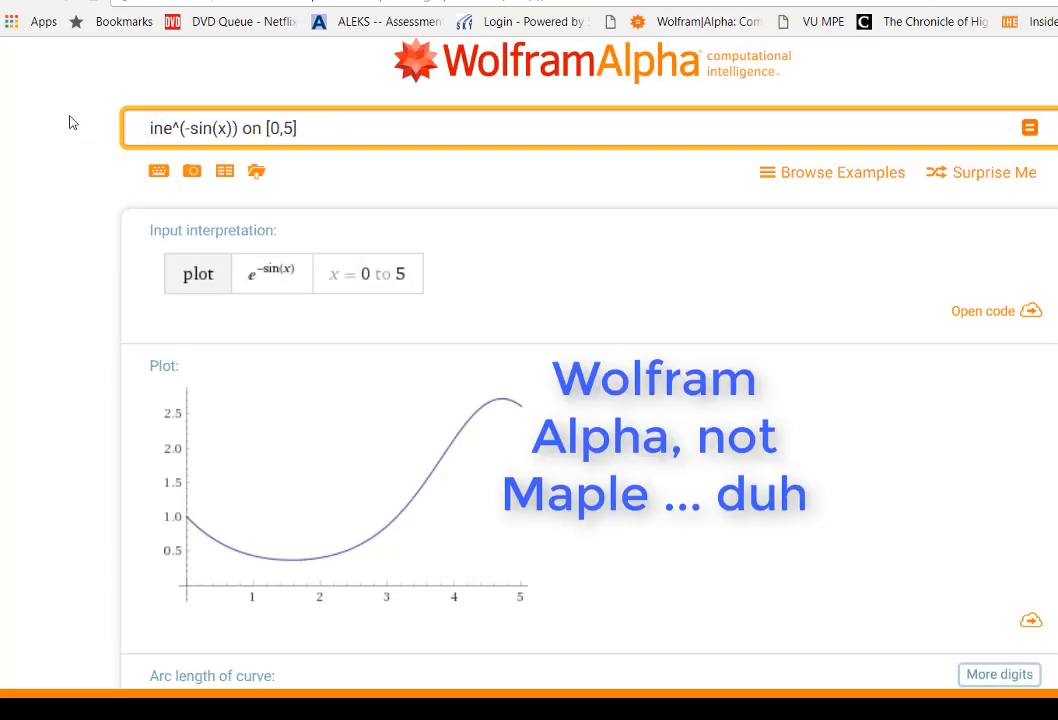
type("t")
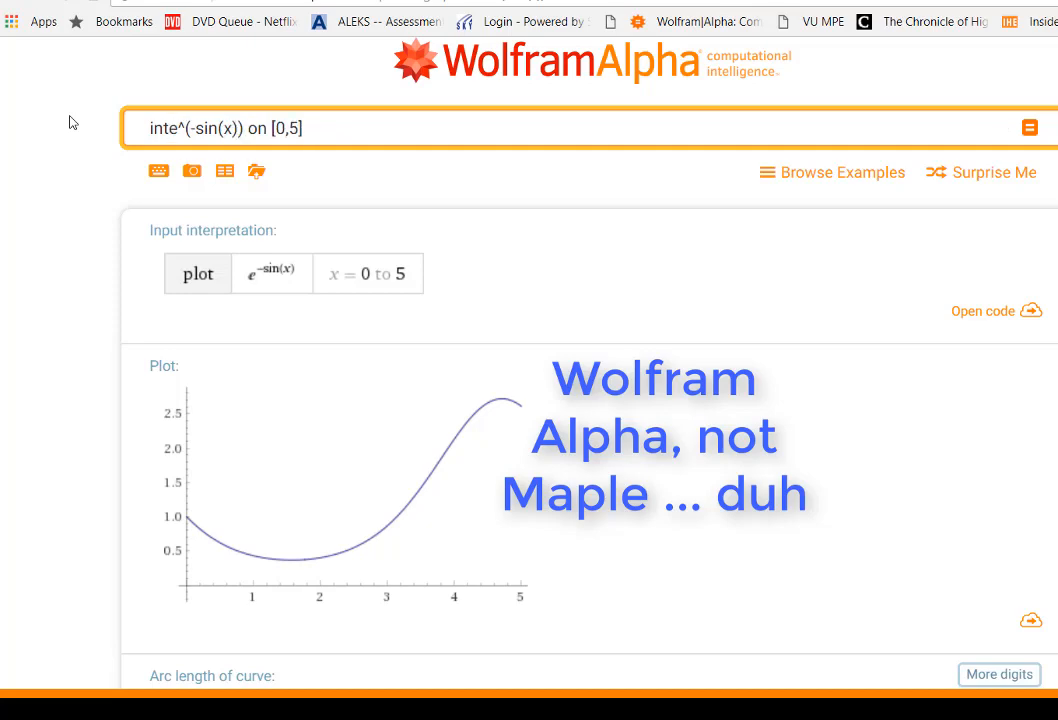
type("egrate")
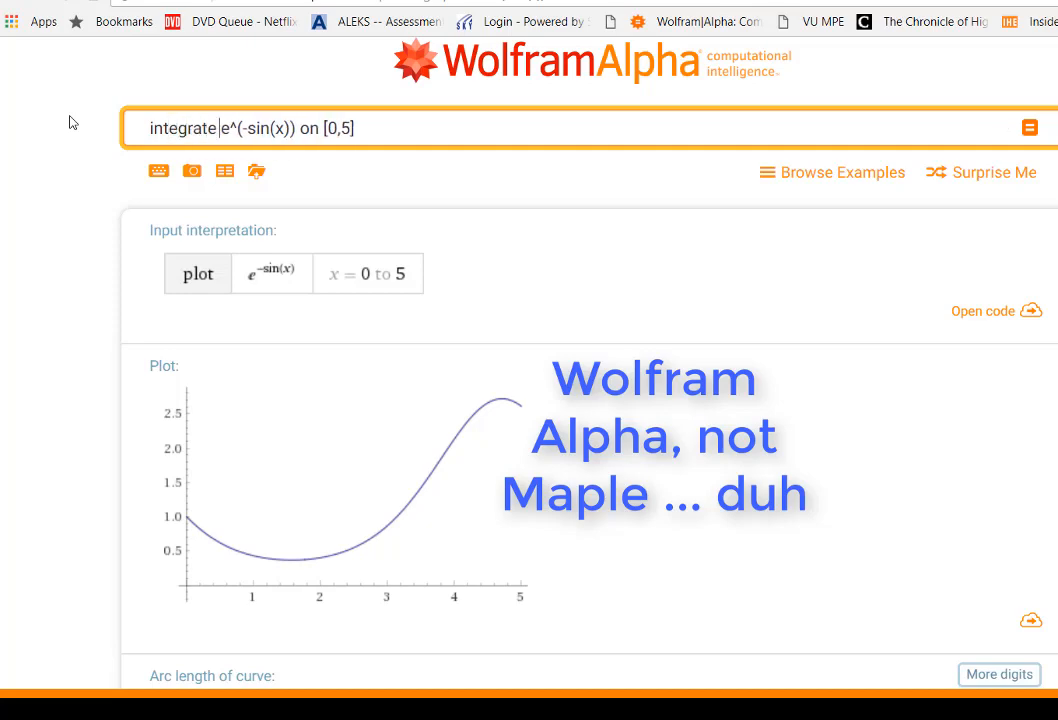
key("Return")
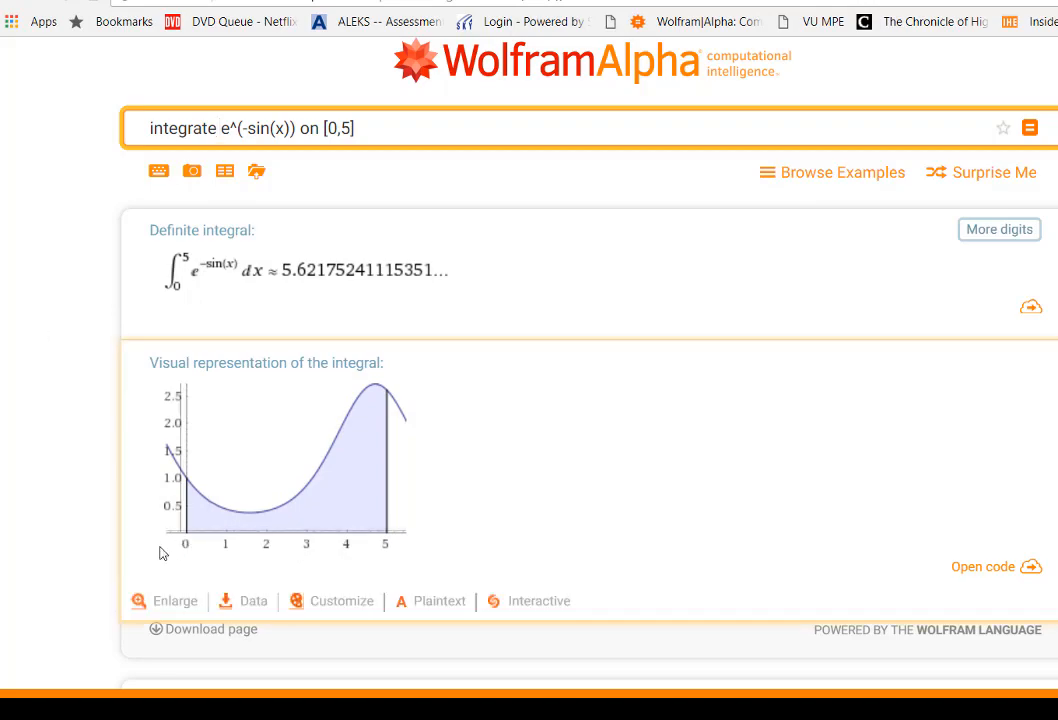
Step: Compare the LHR and RHR values in Excel with the definite integral in WolframAlpha
key("alt+Tab")
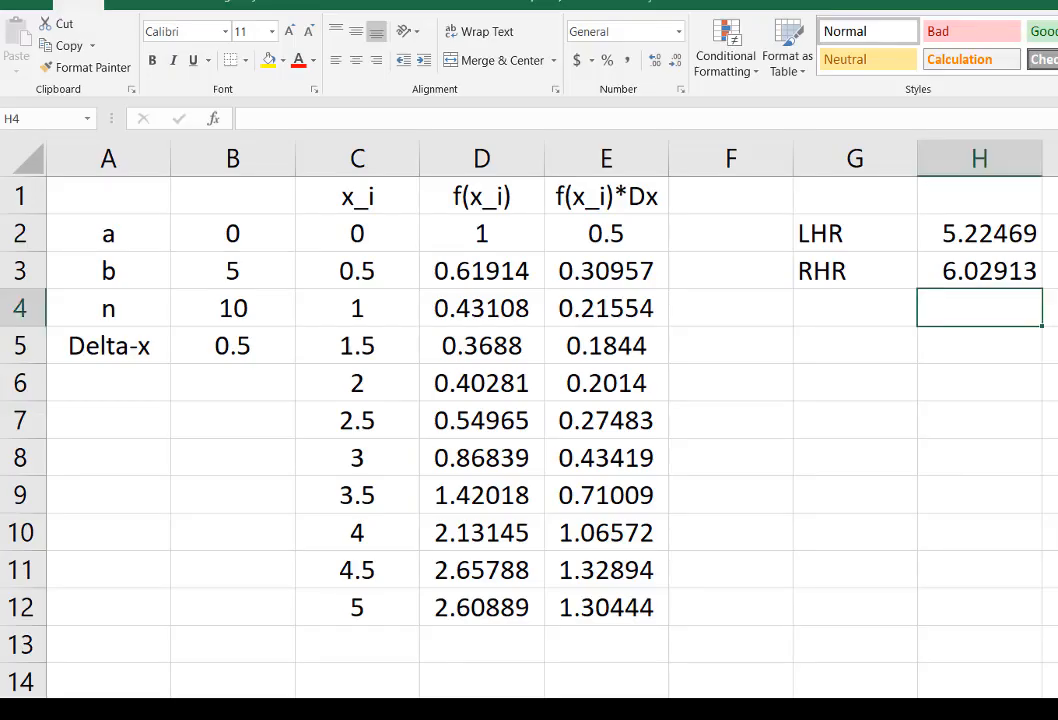
key("alt+Tab")
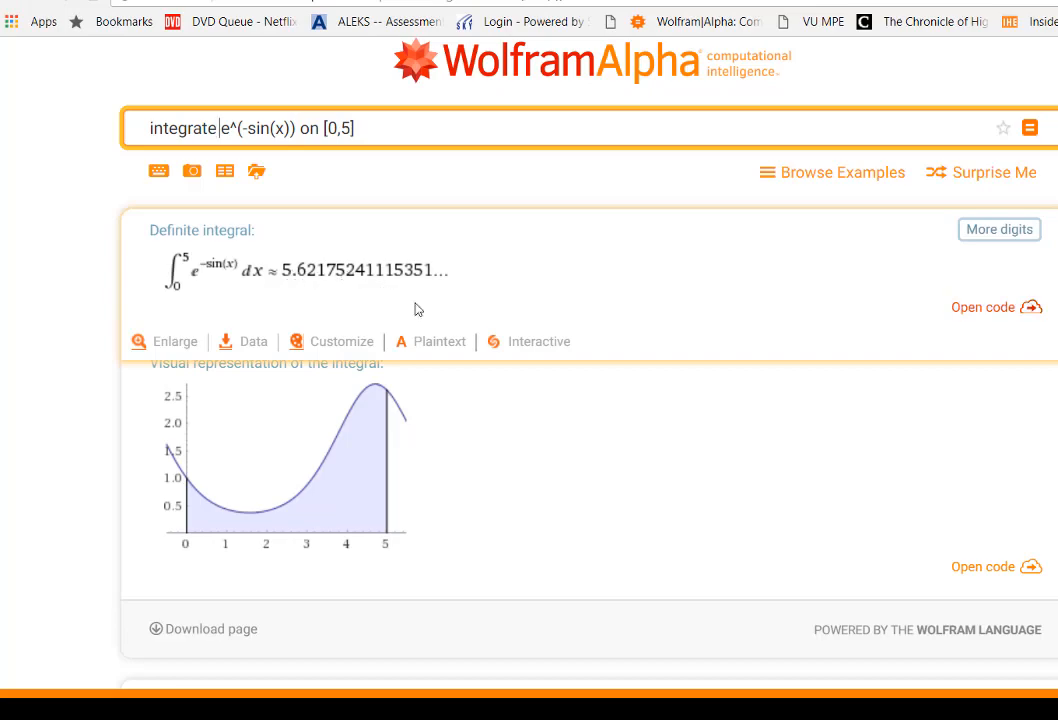
key("alt+Tab")
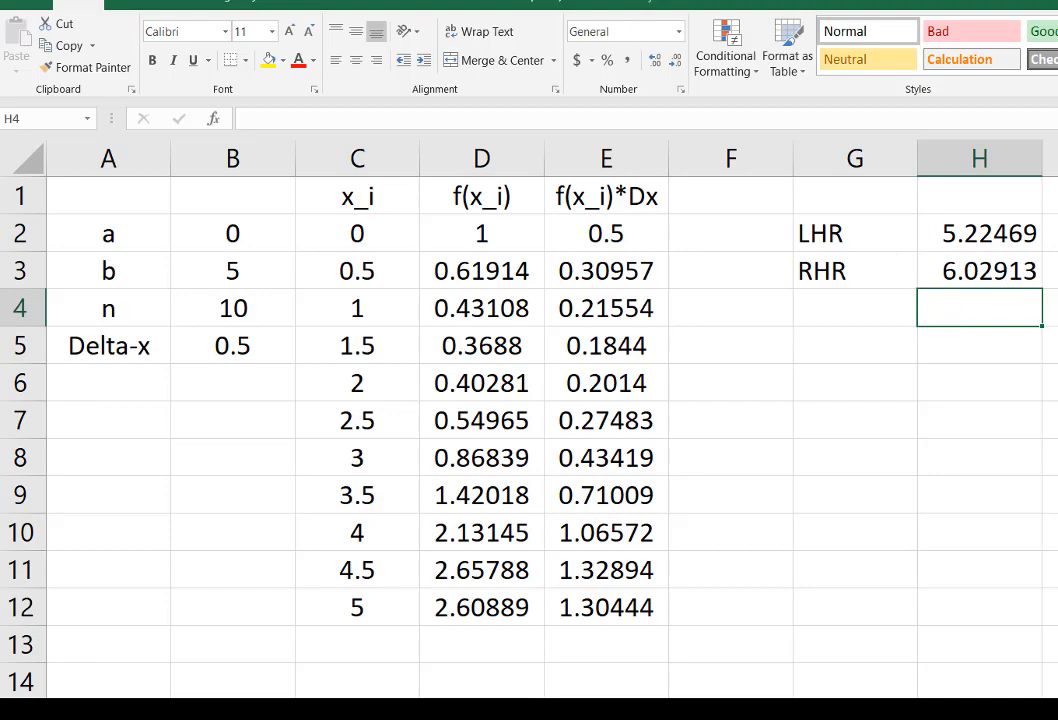
key("alt+Tab")
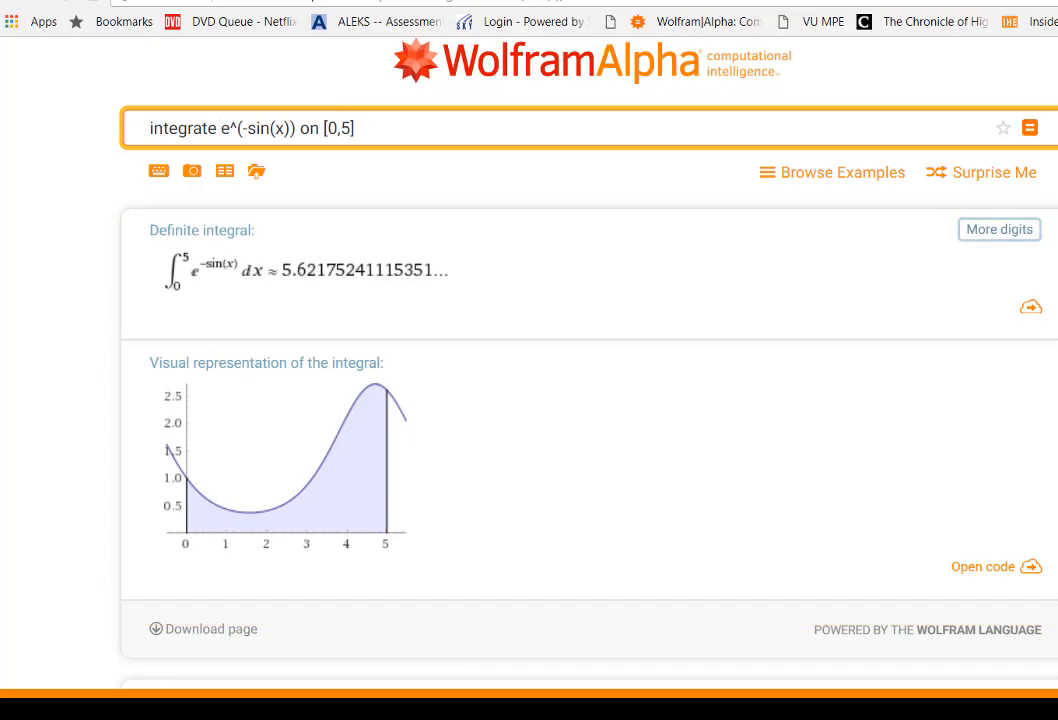
Step: Switch back to the Excel workbook and set the number of subintervals n in B4 to 50
mouse_move(593, 711)
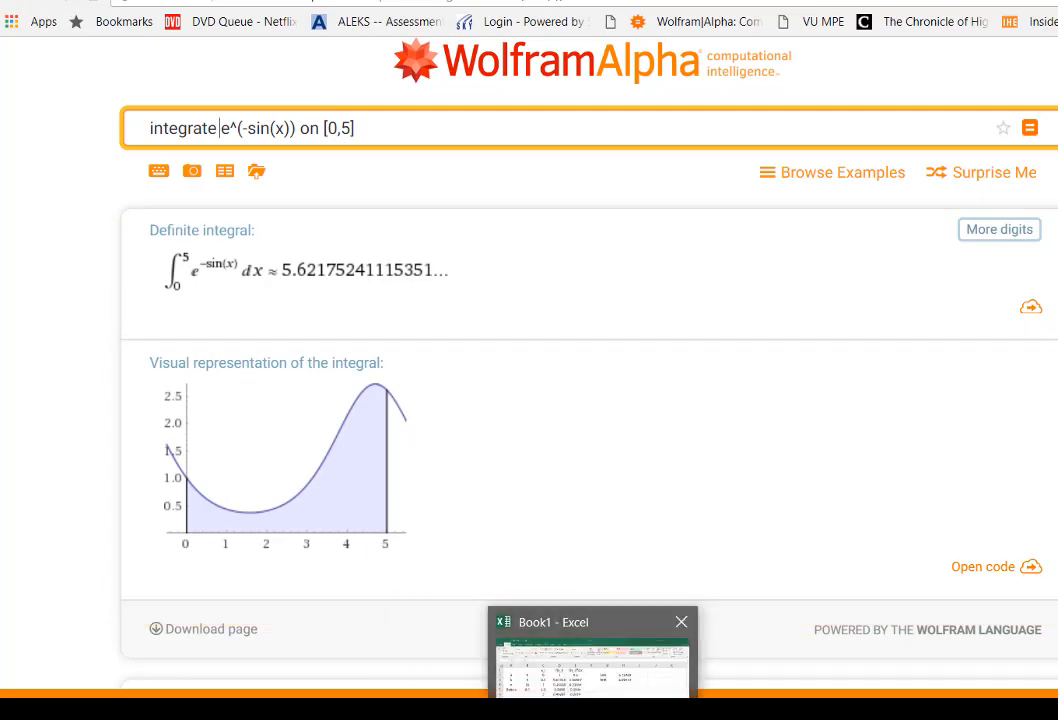
left_click(592, 665)
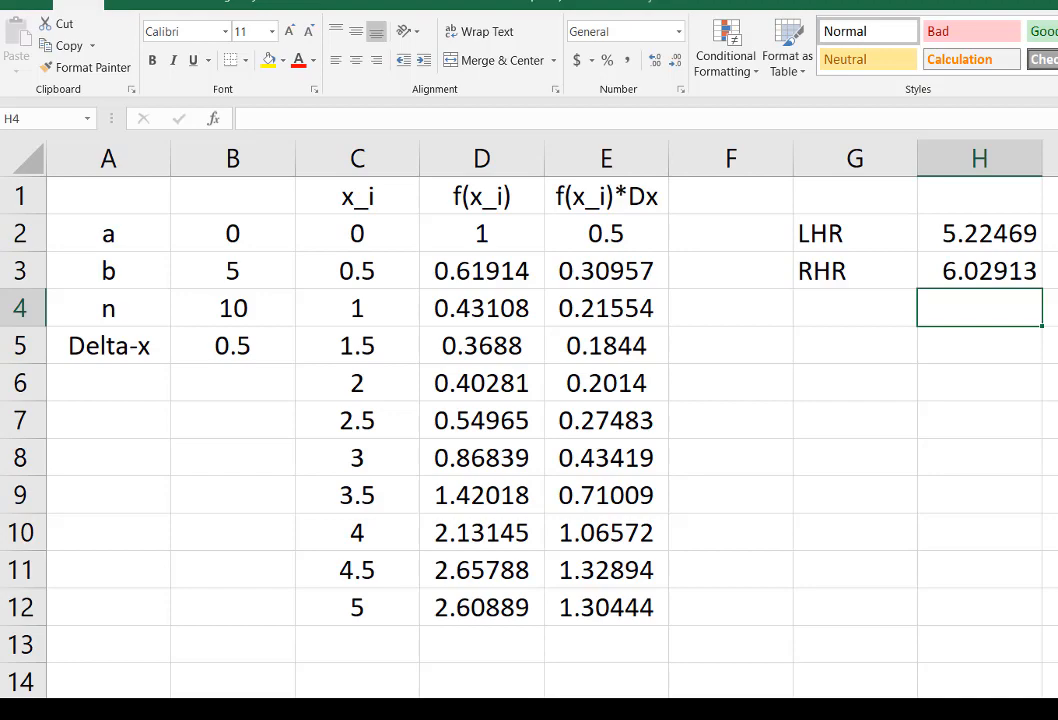
left_click(240, 310)
type("50")
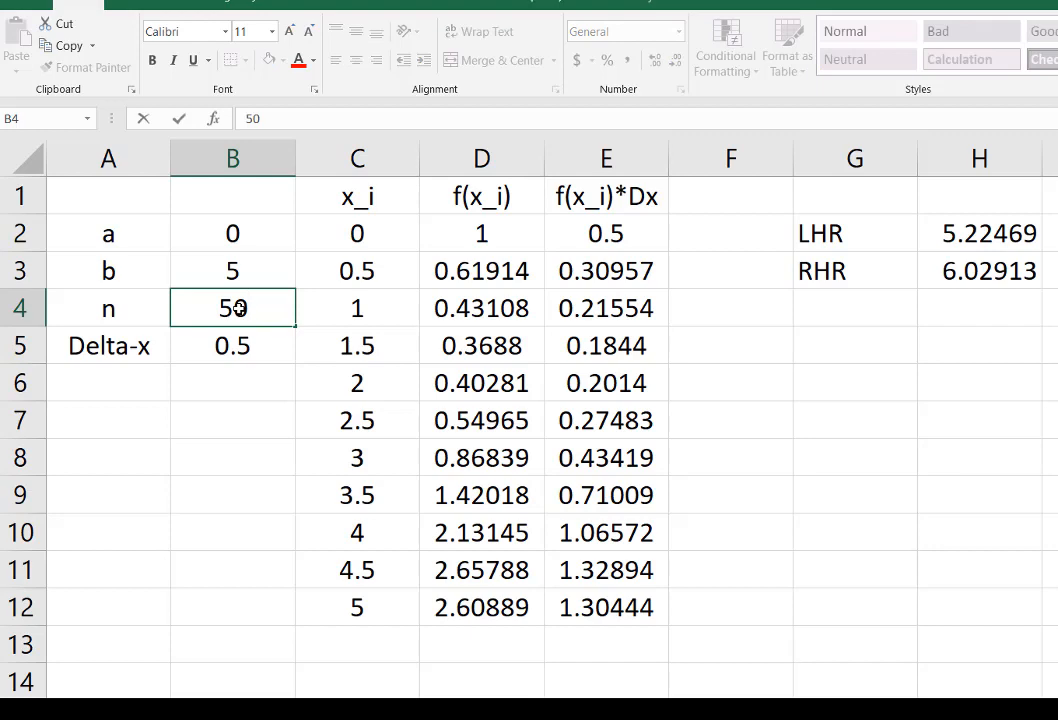
key("Return")
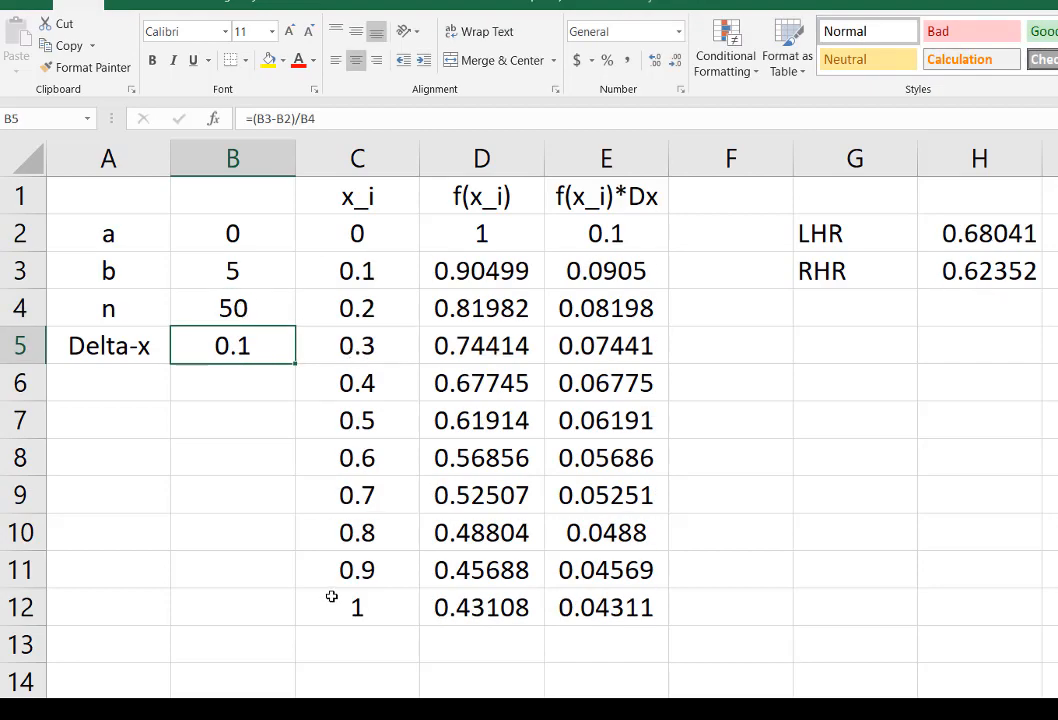
Step: Fill the x_i, f(x_i) and f(x_i)*Dx formulas from C12:E12 down through row 52
left_click_drag(332, 597, 597, 609)
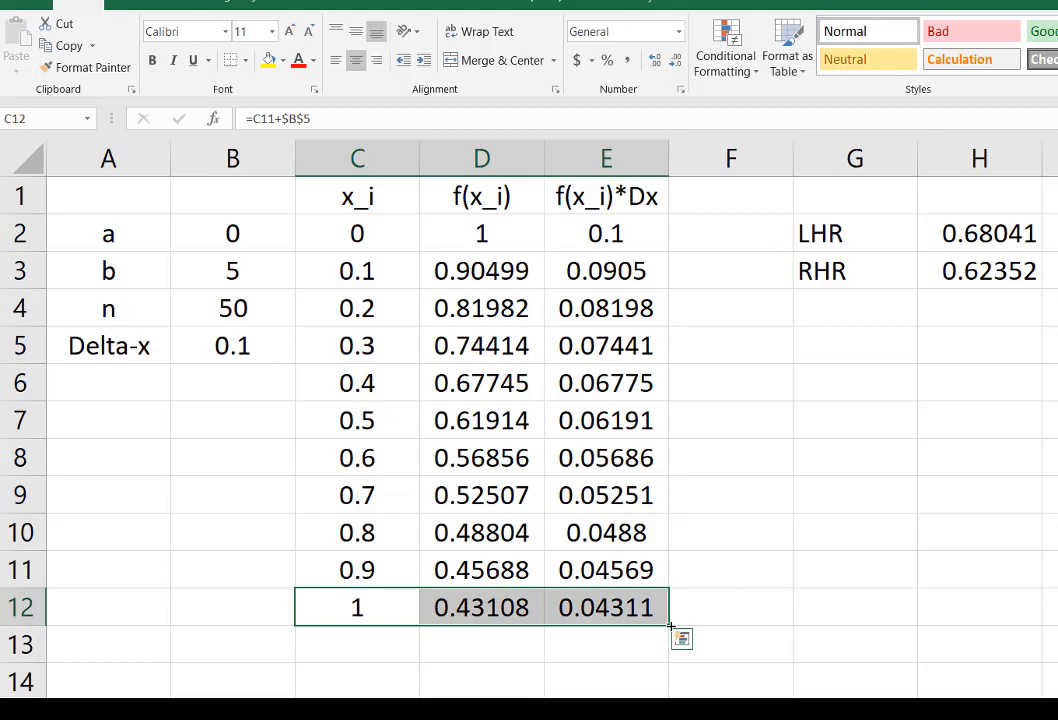
left_click_drag(671, 627, 672, 700)
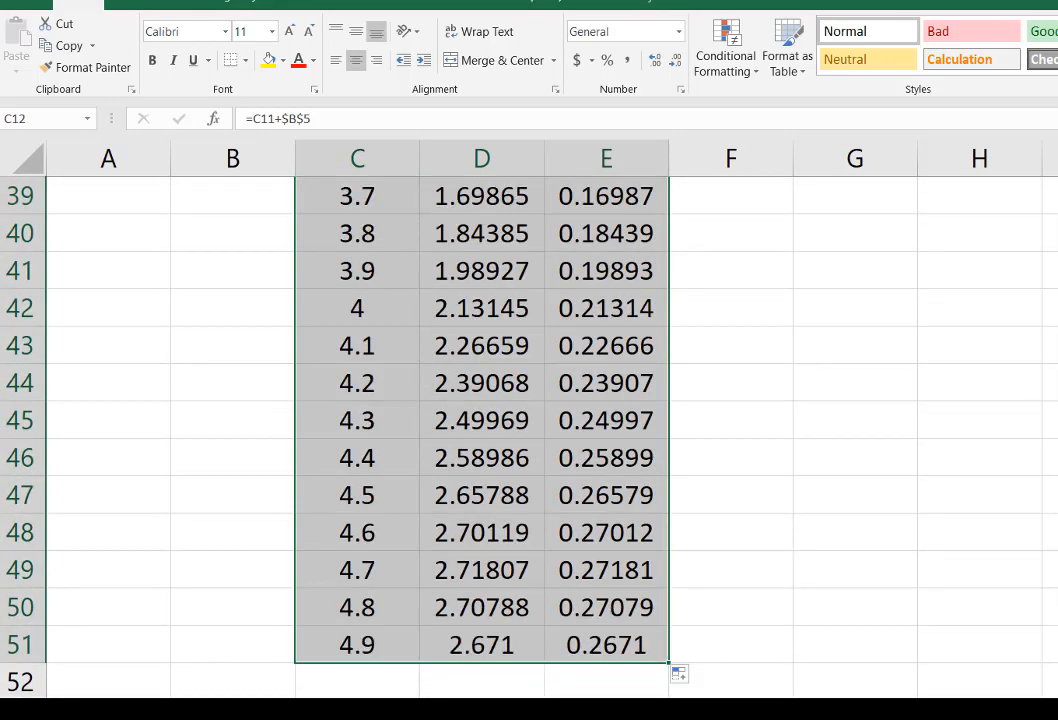
left_click_drag(350, 650, 673, 685)
left_click(1027, 524)
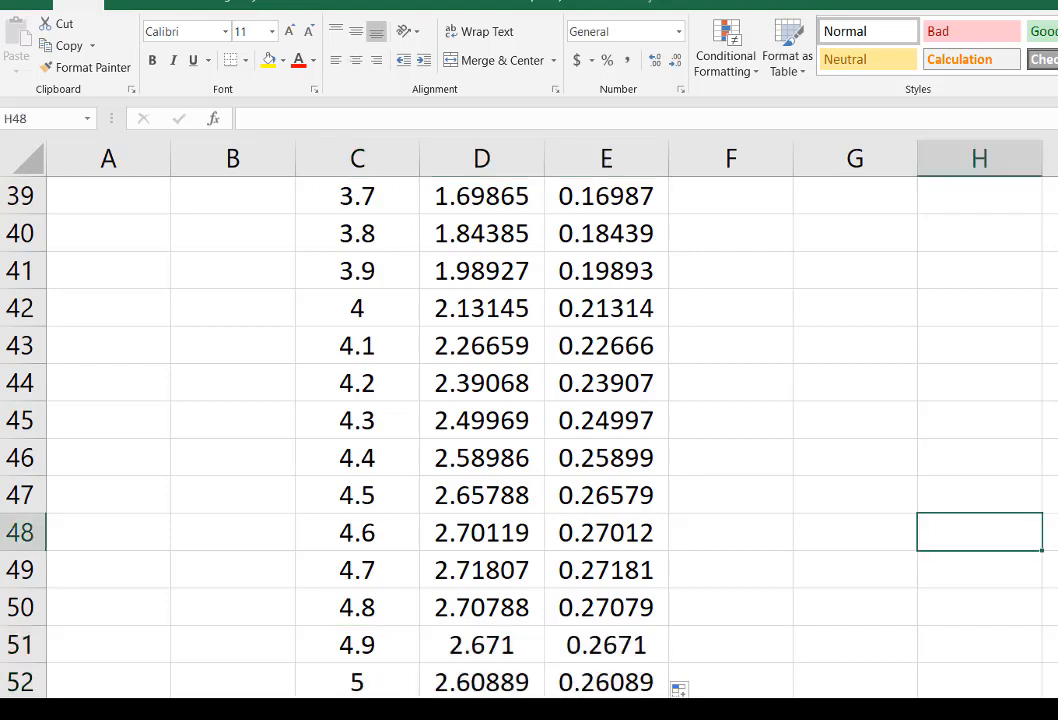
Step: Extend the left-hand sum in H2 to =SUM(E2:E51)
scroll(500, 430, "up", 13)
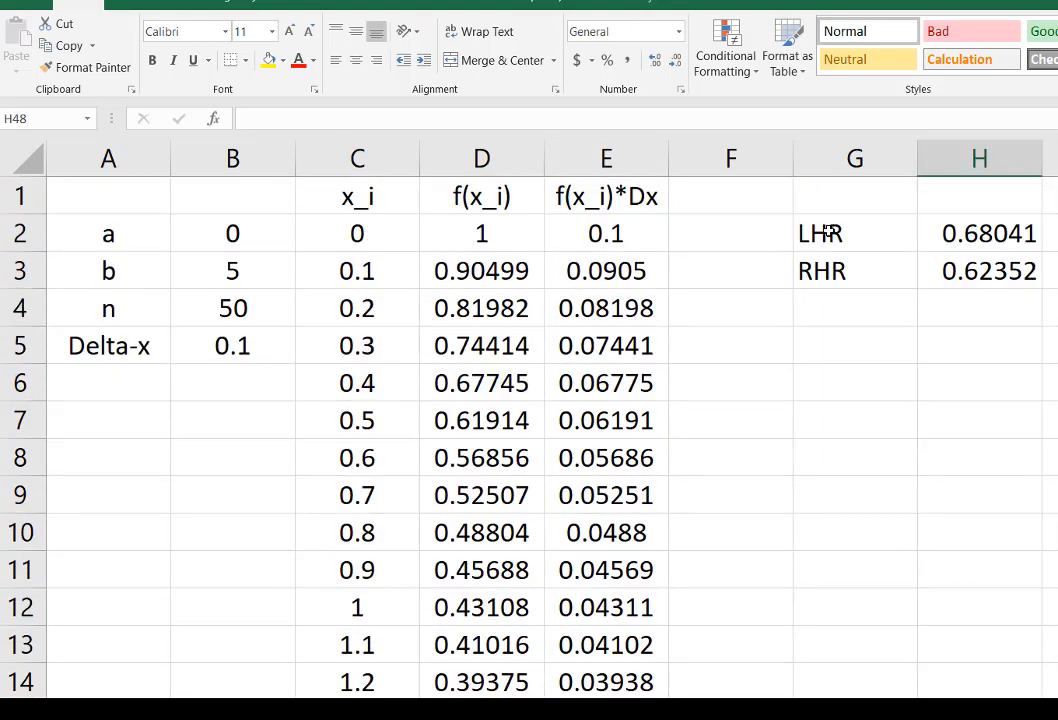
double_click(1003, 232)
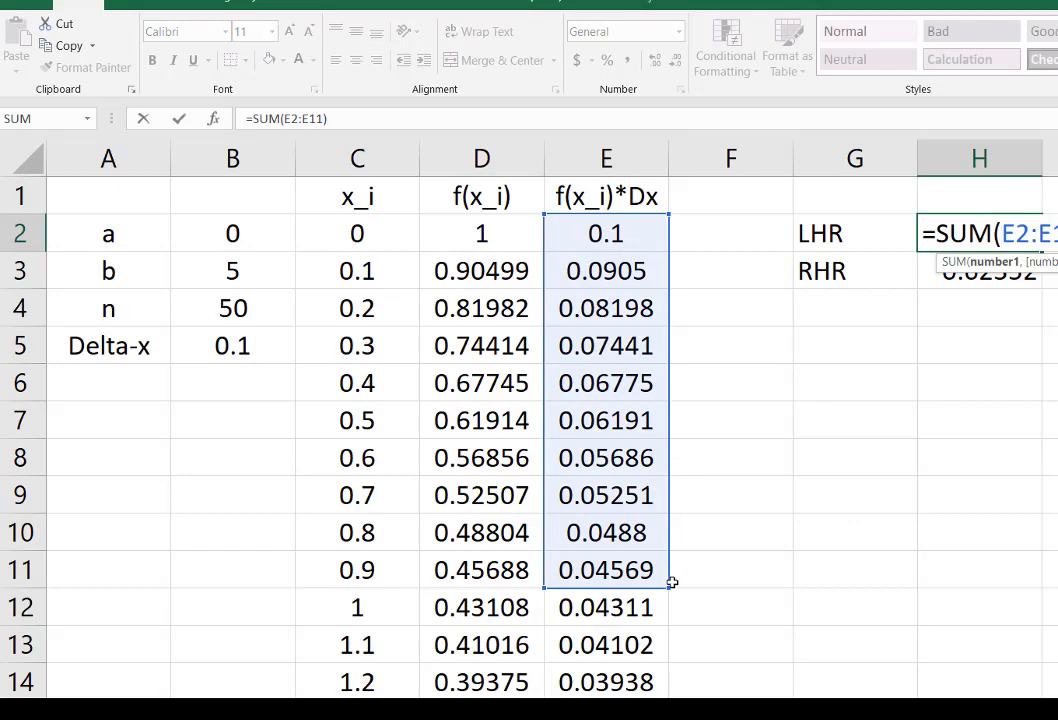
left_click_drag(672, 582, 648, 285)
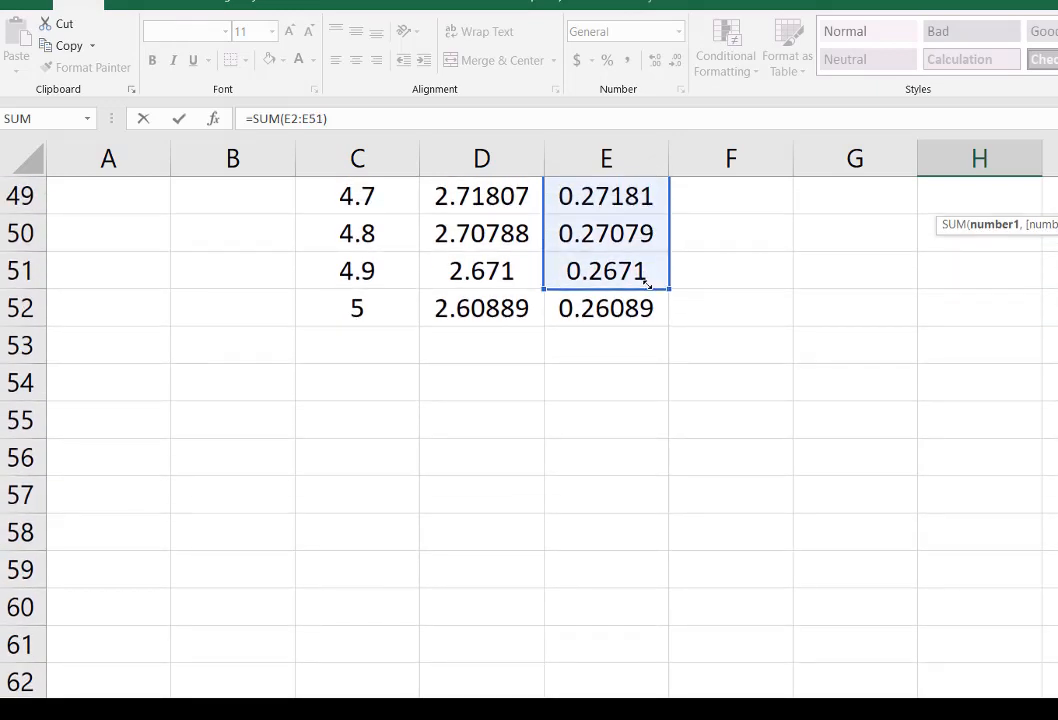
left_click_drag(648, 285, 645, 290)
key("Escape")
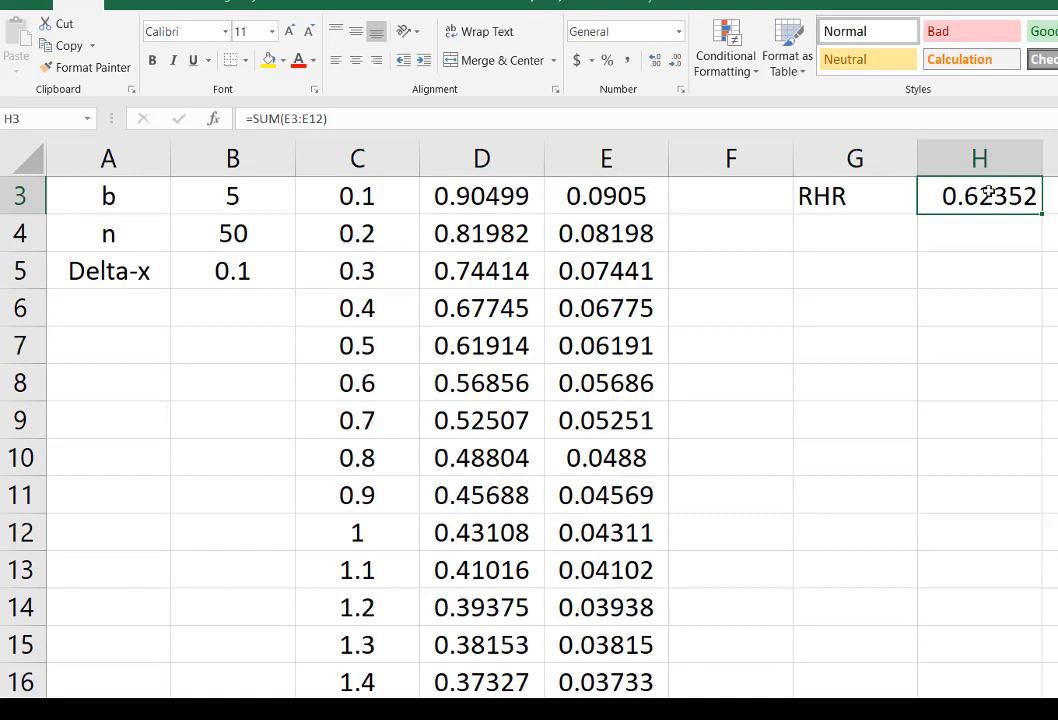
Step: Extend the right-hand sum in H3 to cover E3 through E52
double_click(988, 194)
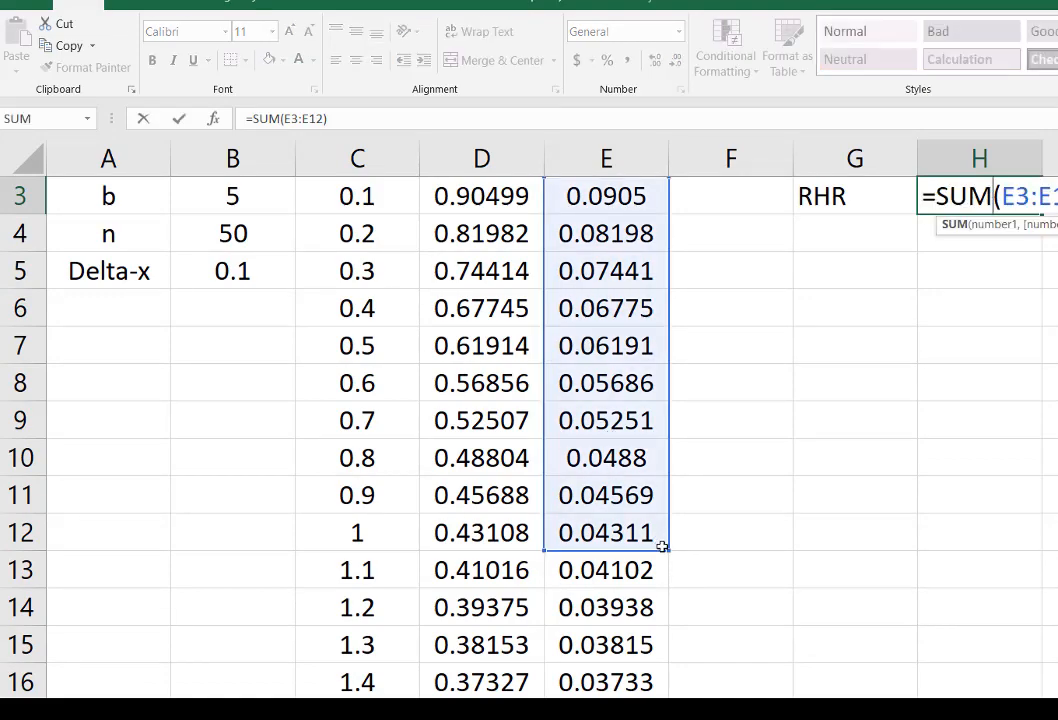
left_click_drag(666, 549, 651, 613)
key("Escape")
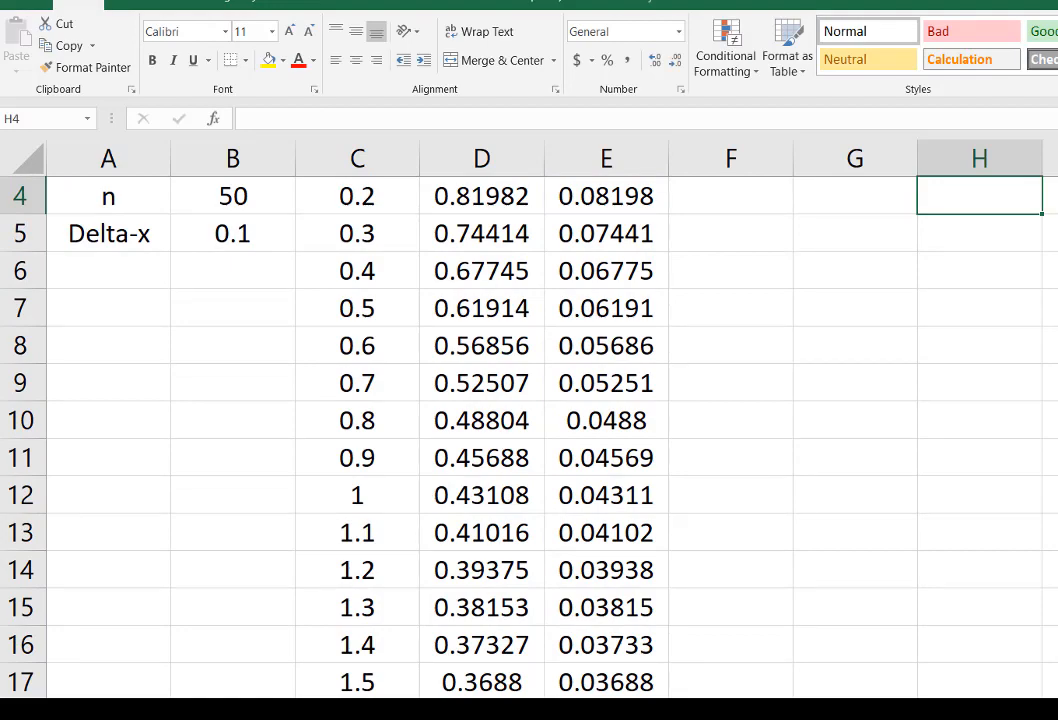
Step: Compare the updated LHR and RHR sums for n = 50 with the definite integral in WolframAlpha, returning to the workbook
scroll(437, 420, "up", 1)
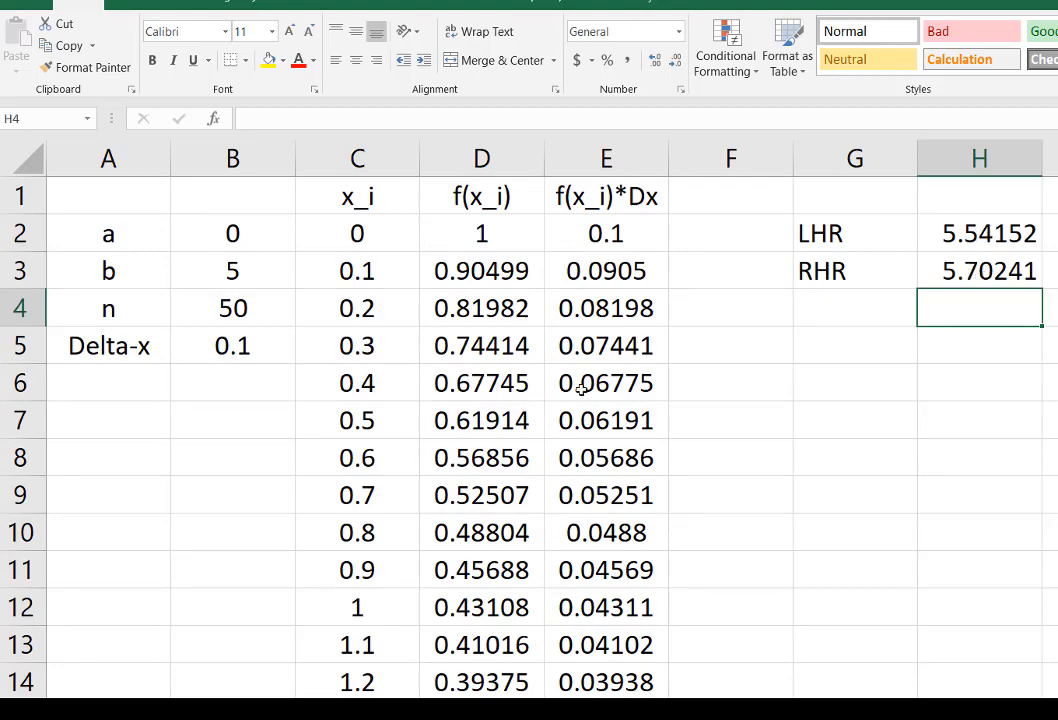
left_click(449, 654)
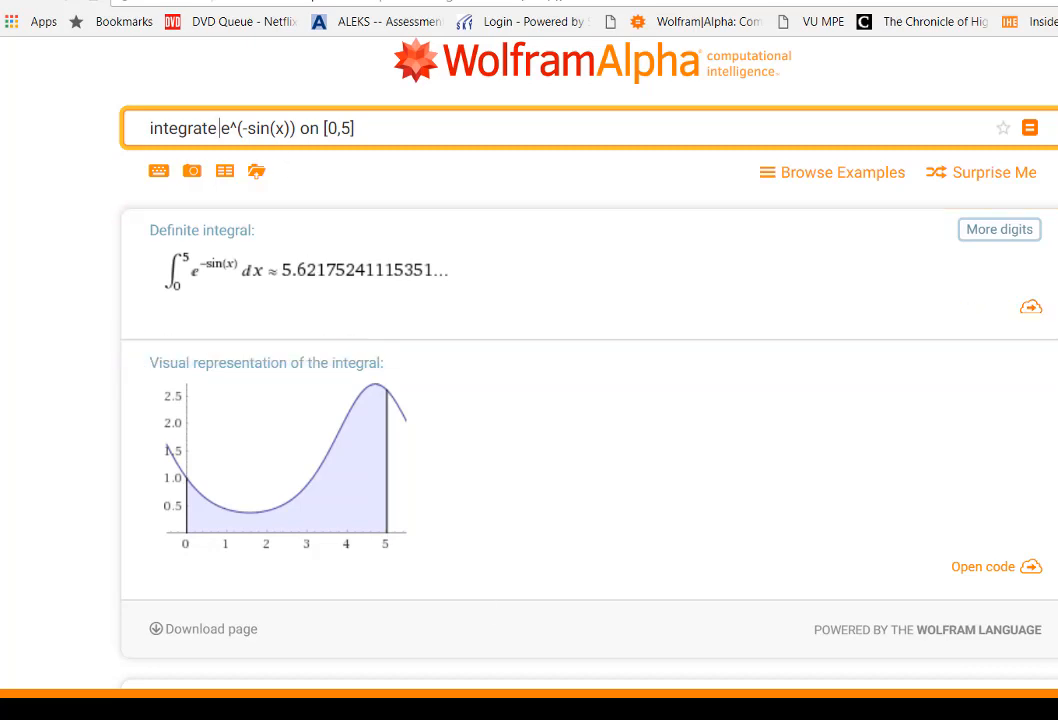
key("alt+Tab")
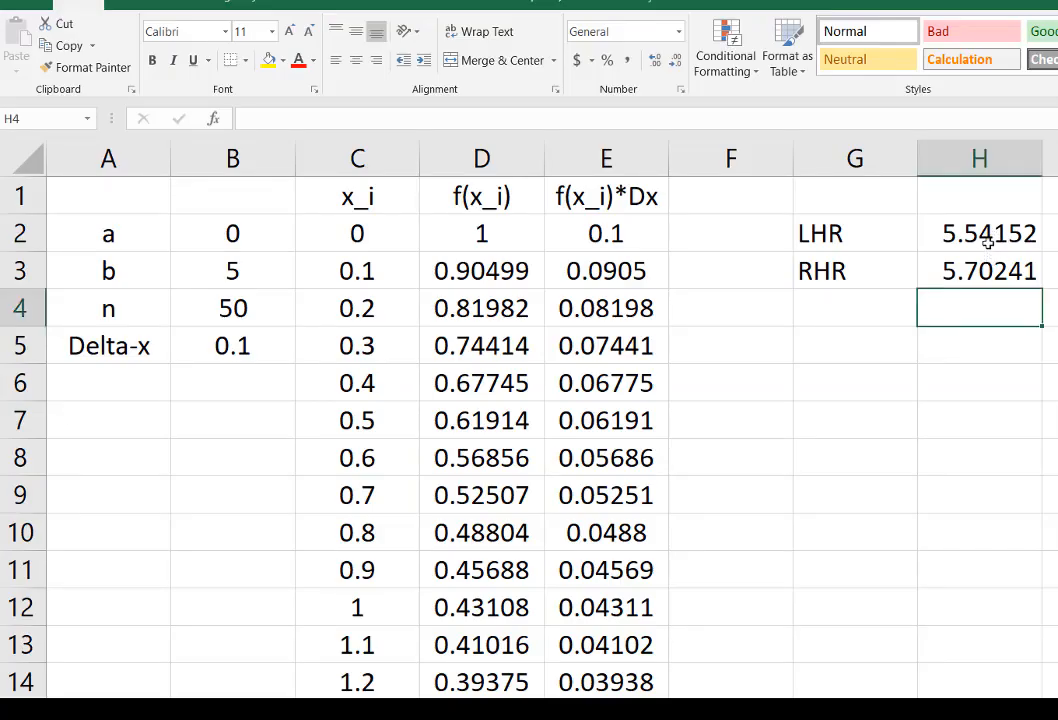